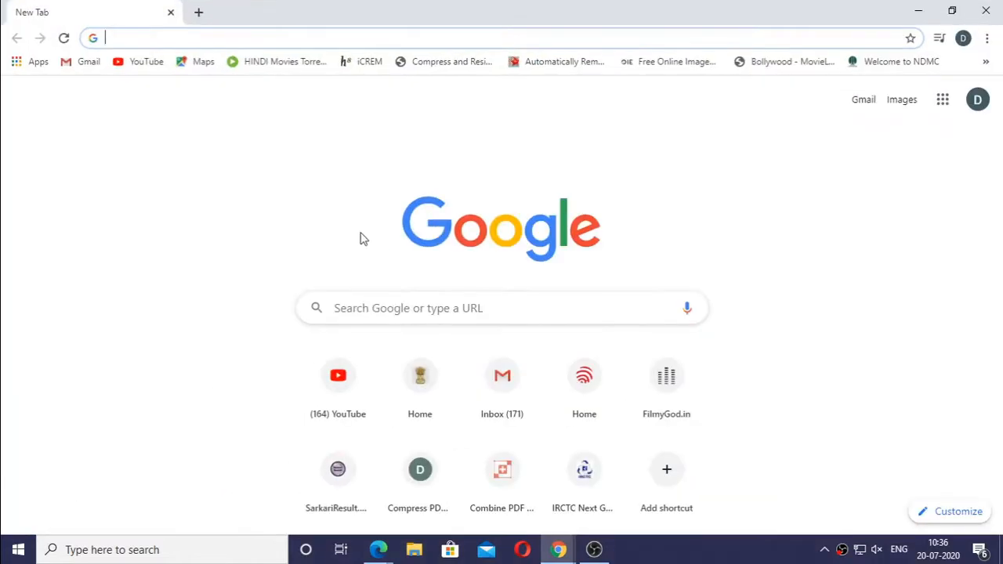
Search Google for "kv admission form 2020" and open the KVS Online Admission 2020-21 article from bgsbuniversity.org.
{"action": "type", "text": "kv"}
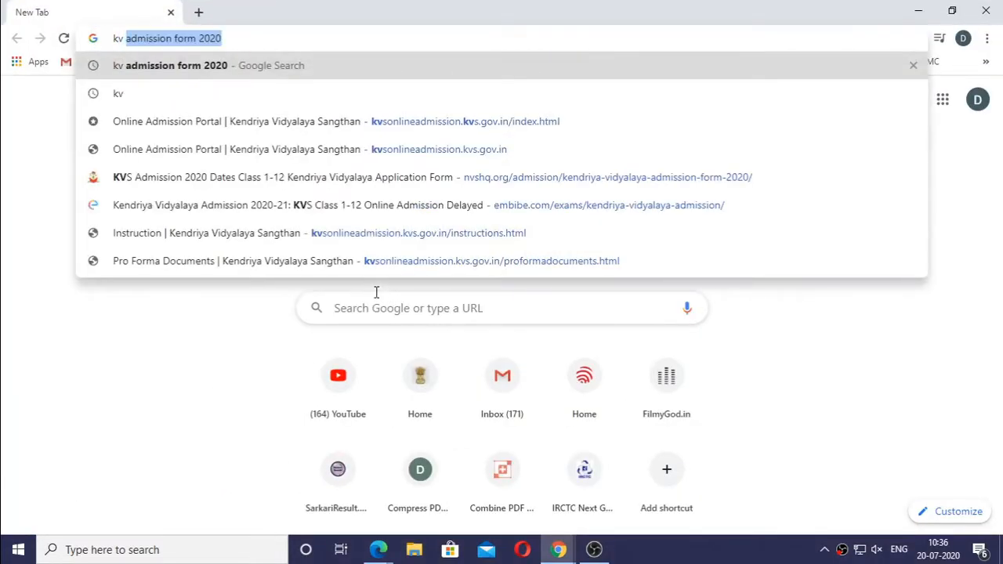
{"action": "key", "text": "Return"}
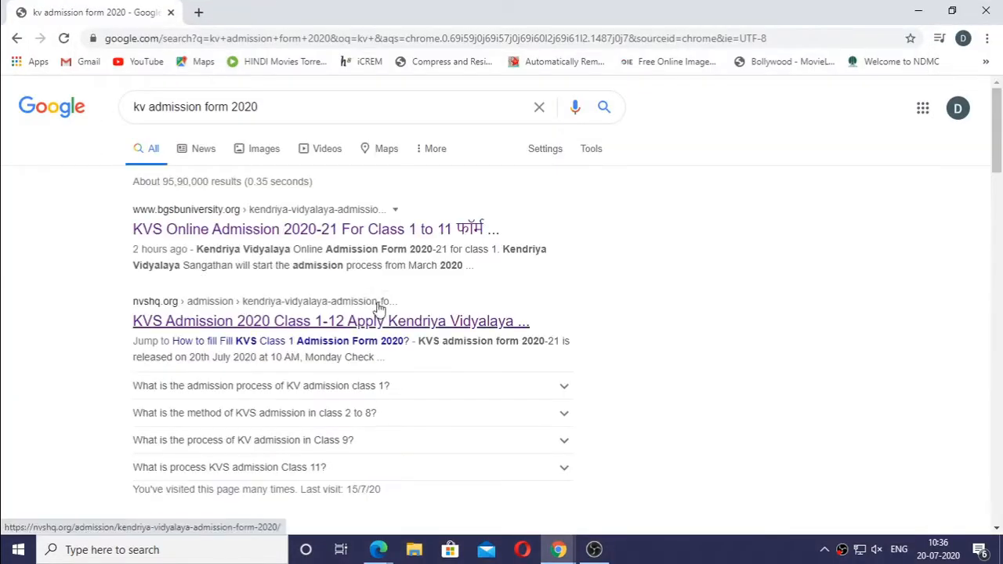
{"action": "left_click", "coordinate": [196, 232]}
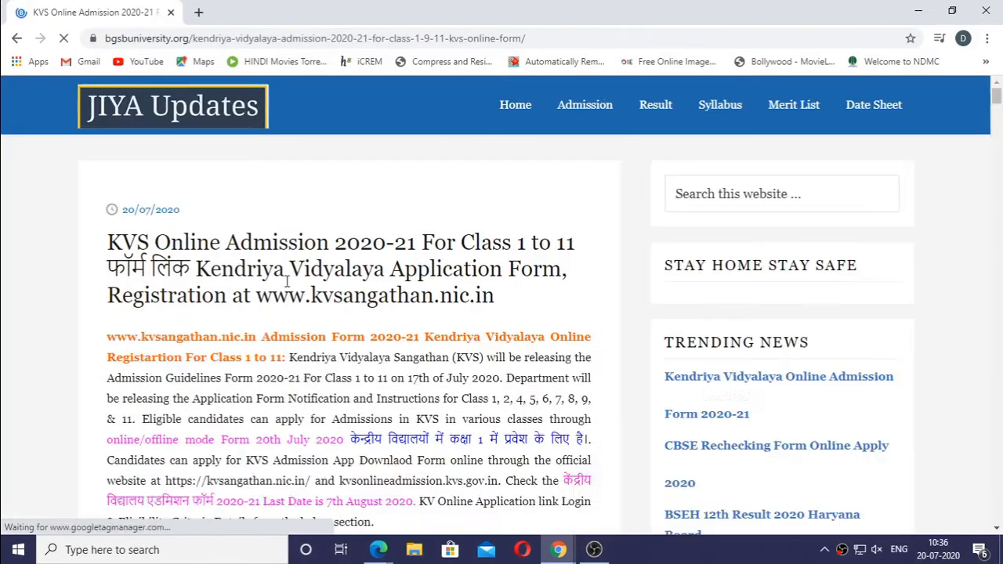
{"action": "left_click_drag", "start_coordinate": [496, 297], "coordinate": [255, 298]}
{"action": "key", "text": "ctrl+c"}
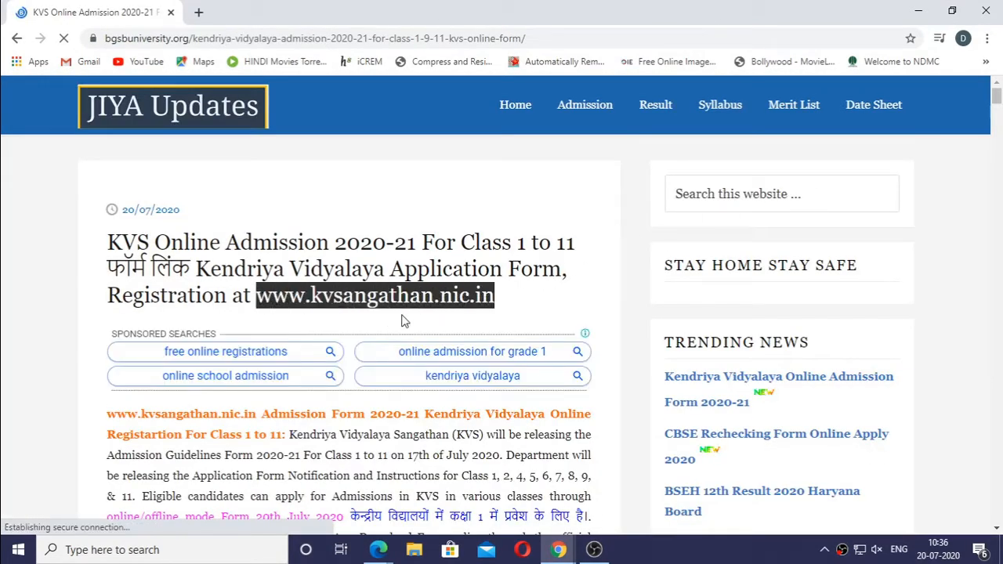
{"action": "left_click", "coordinate": [461, 39]}
{"action": "key", "text": "ctrl+v"}
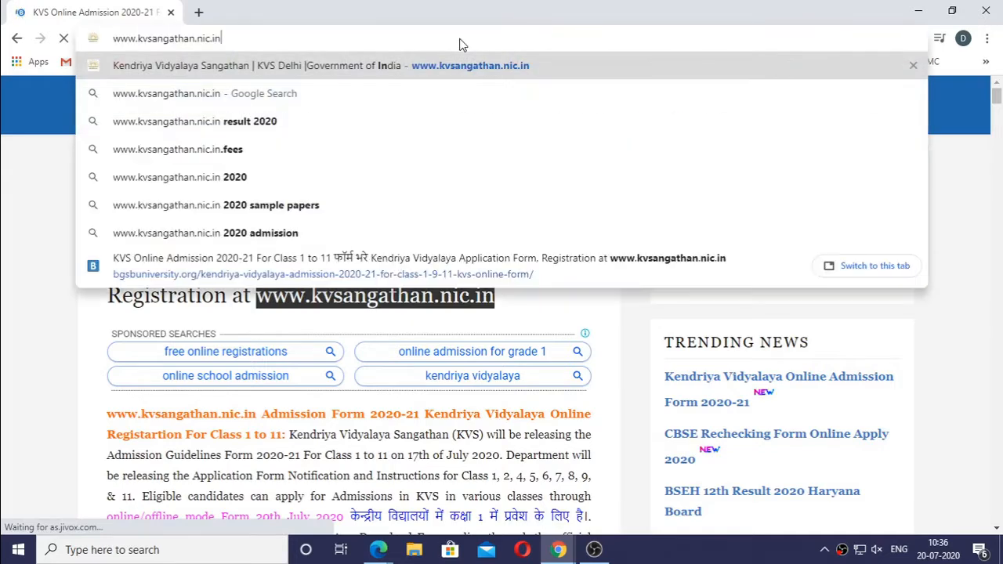
{"action": "key", "text": "Return"}
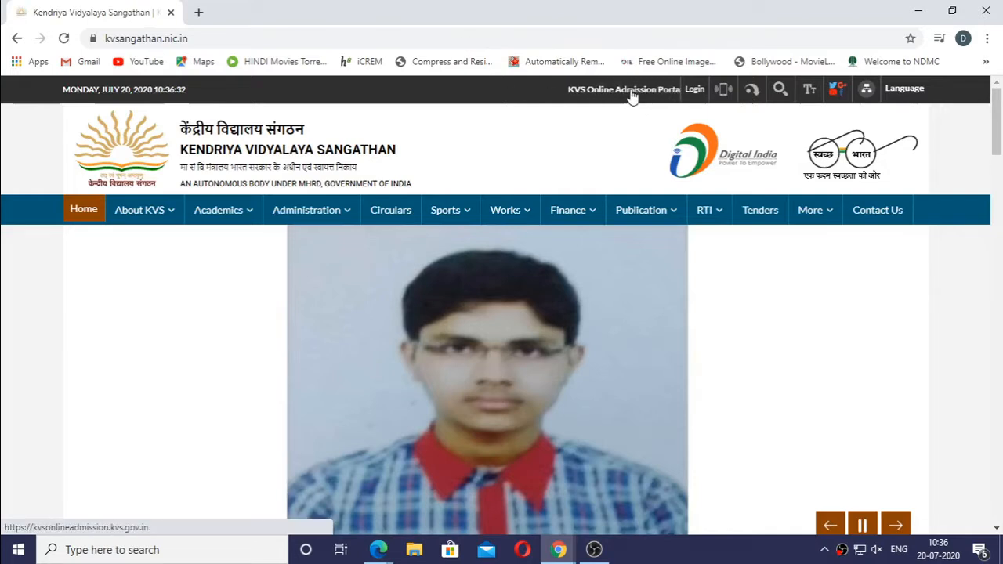
Go to the KVS Online Admission Portal, accepting the external-site redirect, and start a new registration.
{"action": "left_click", "coordinate": [633, 91]}
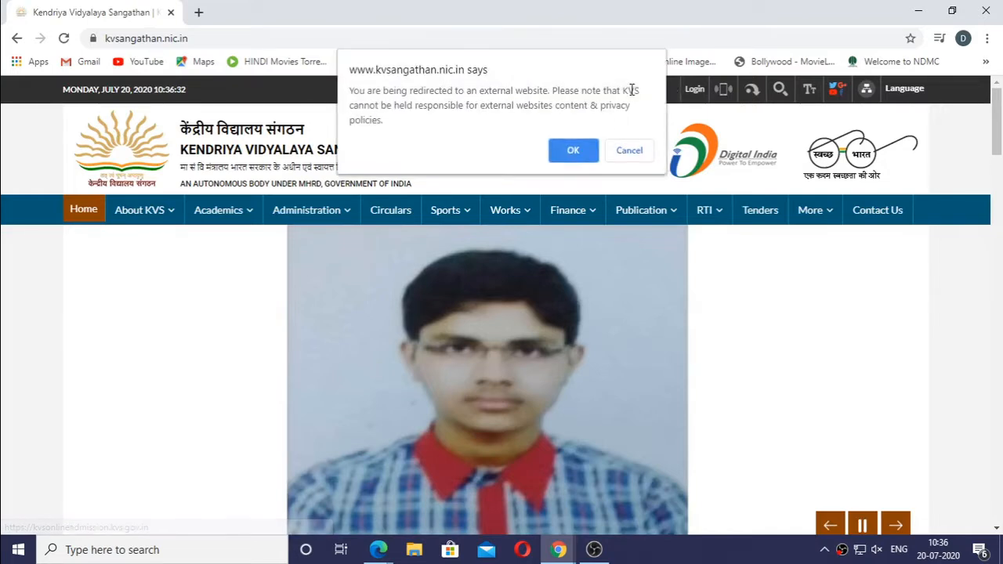
{"action": "left_click", "coordinate": [576, 150]}
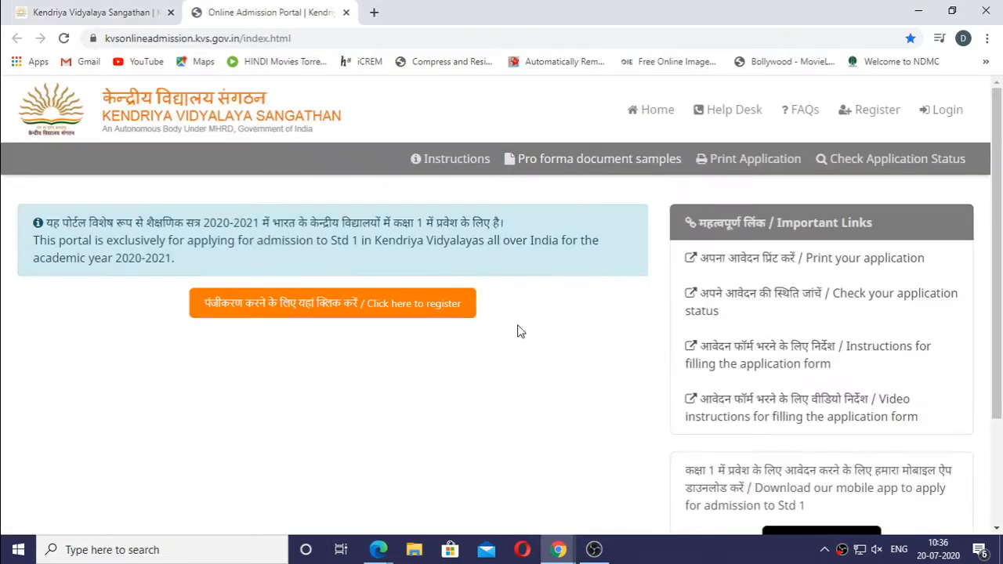
{"action": "left_click", "coordinate": [317, 311]}
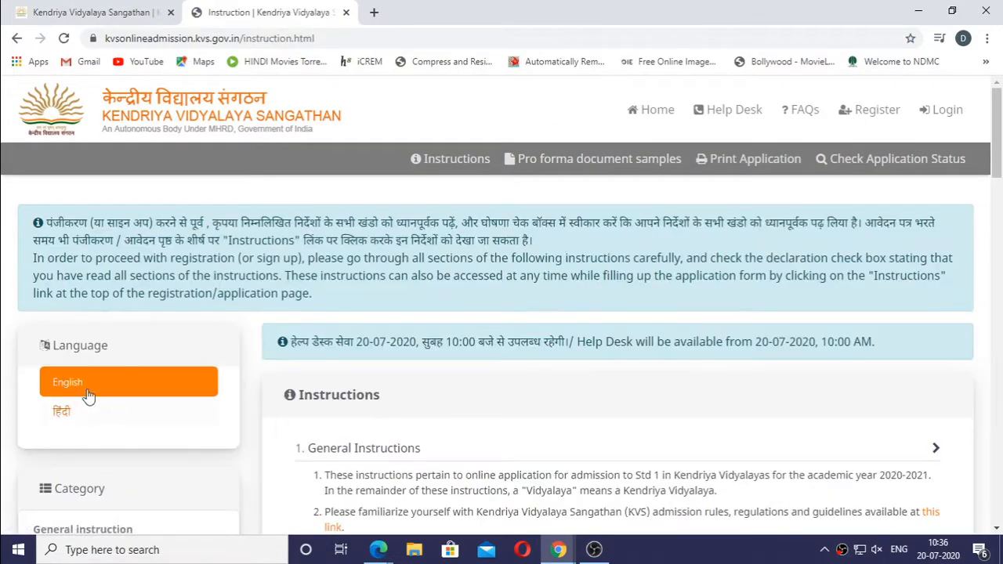
Accept the declaration that all sections of the instructions have been read and proceed to the registration form.
{"action": "left_click_drag", "start_coordinate": [998, 166], "coordinate": [999, 493]}
{"action": "left_click", "coordinate": [292, 419]}
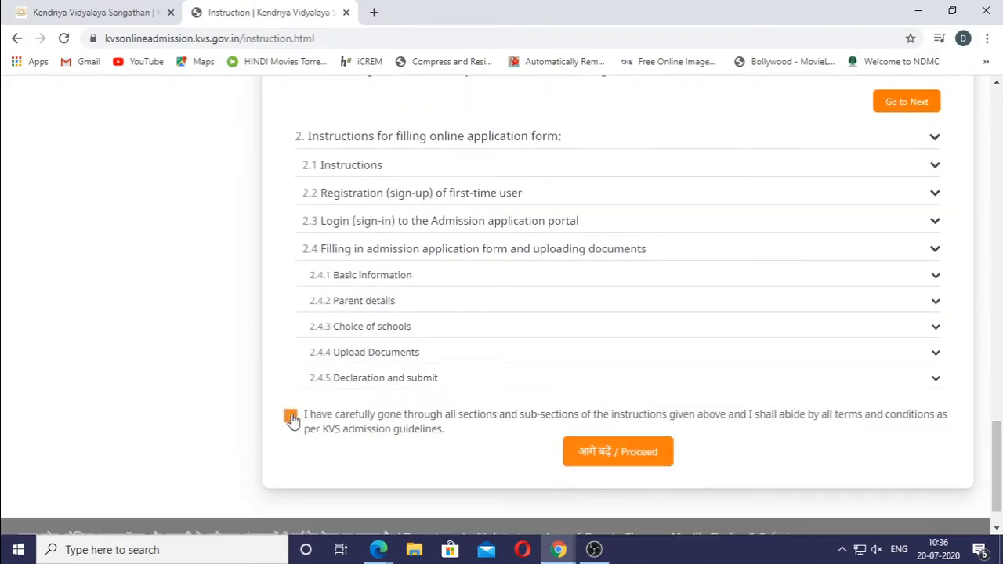
{"action": "left_click", "coordinate": [640, 462]}
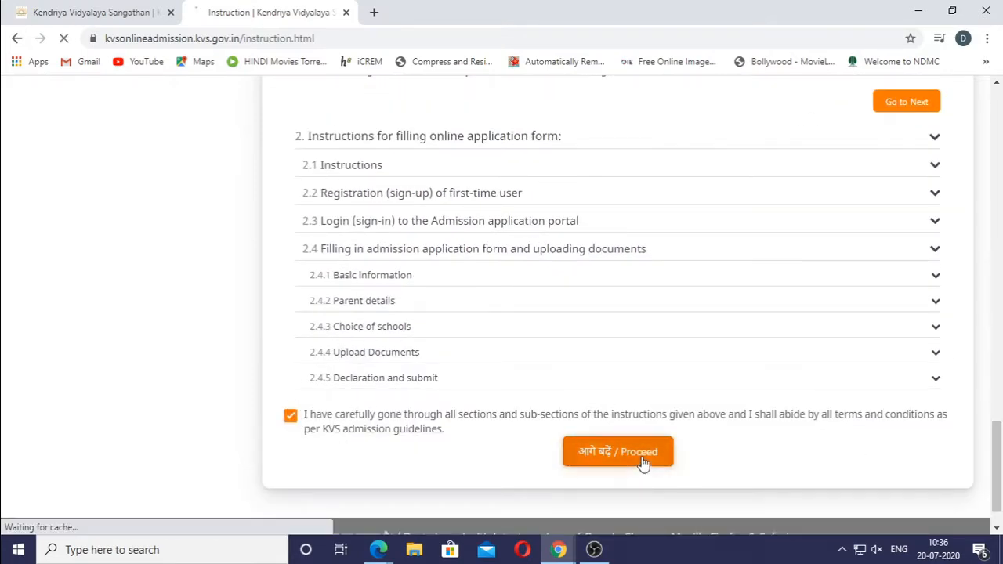
Enter the child's first and last names in the new registration form, leaving the middle name blank.
{"action": "left_click", "coordinate": [555, 363]}
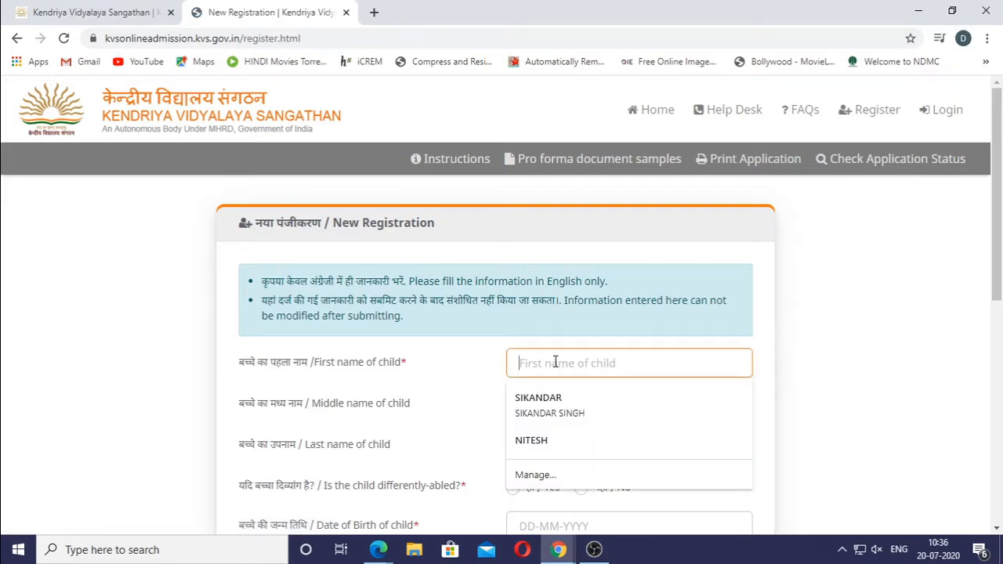
{"action": "key", "text": "Tab"}
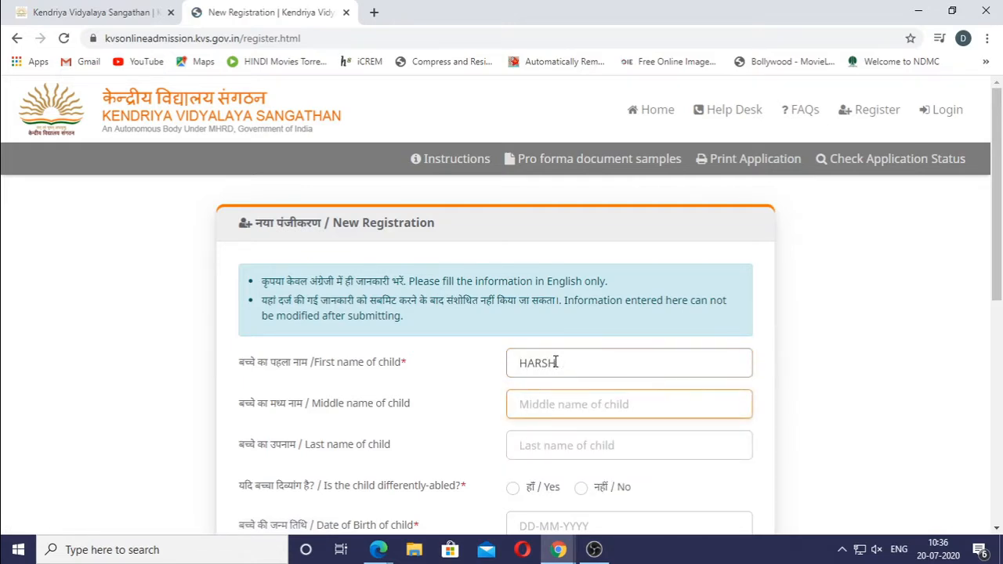
{"action": "key", "text": "Tab"}
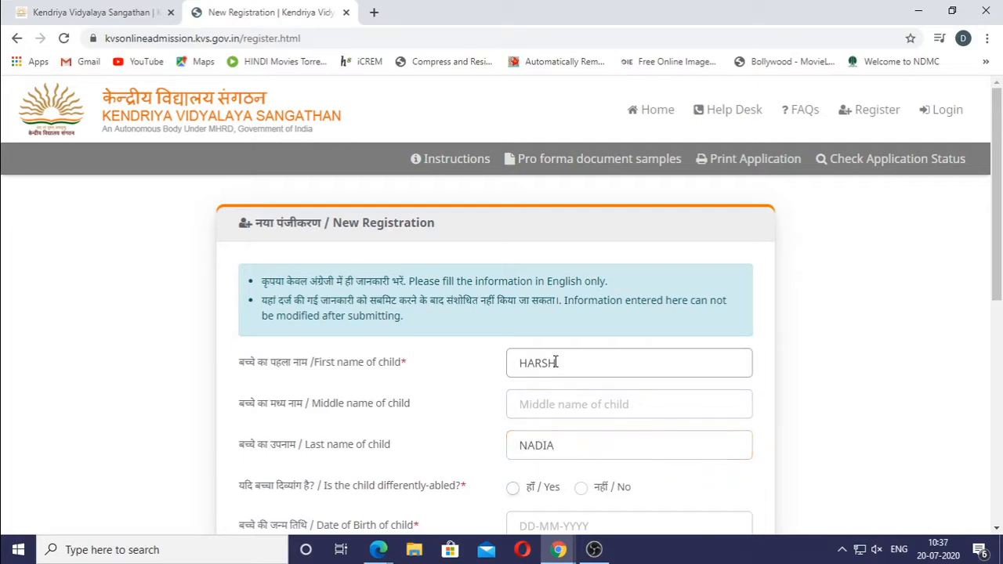
Answer No to the child being differently-abled and enter the child's date of birth.
{"action": "scroll", "coordinate": [584, 387], "scroll_direction": "down", "scroll_amount": 3}
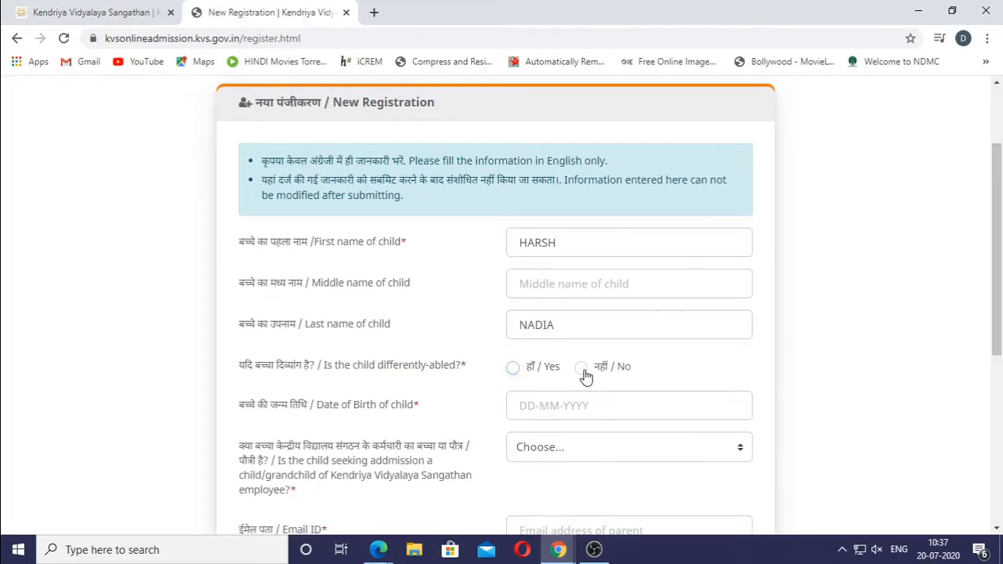
{"action": "left_click", "coordinate": [584, 374]}
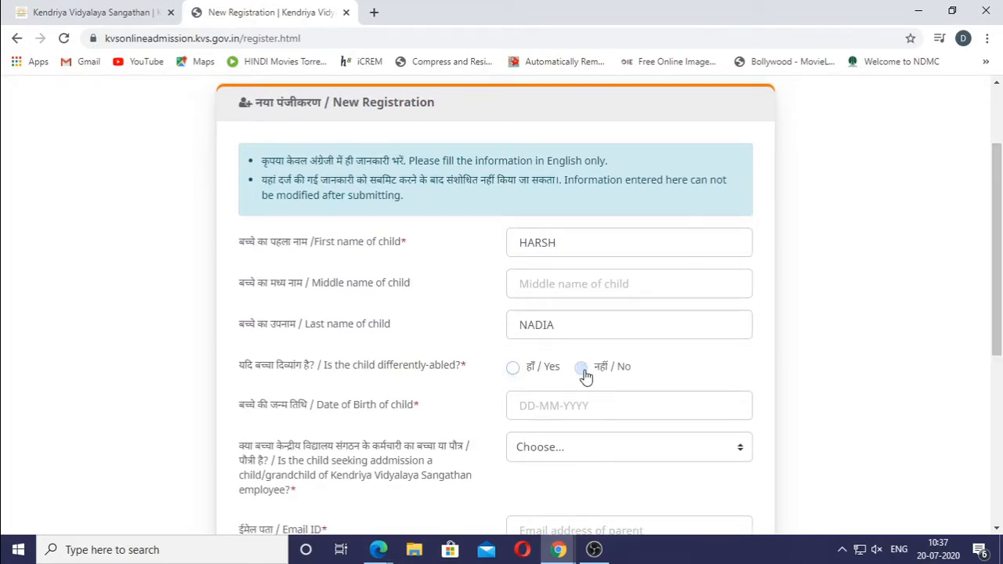
{"action": "left_click", "coordinate": [560, 410]}
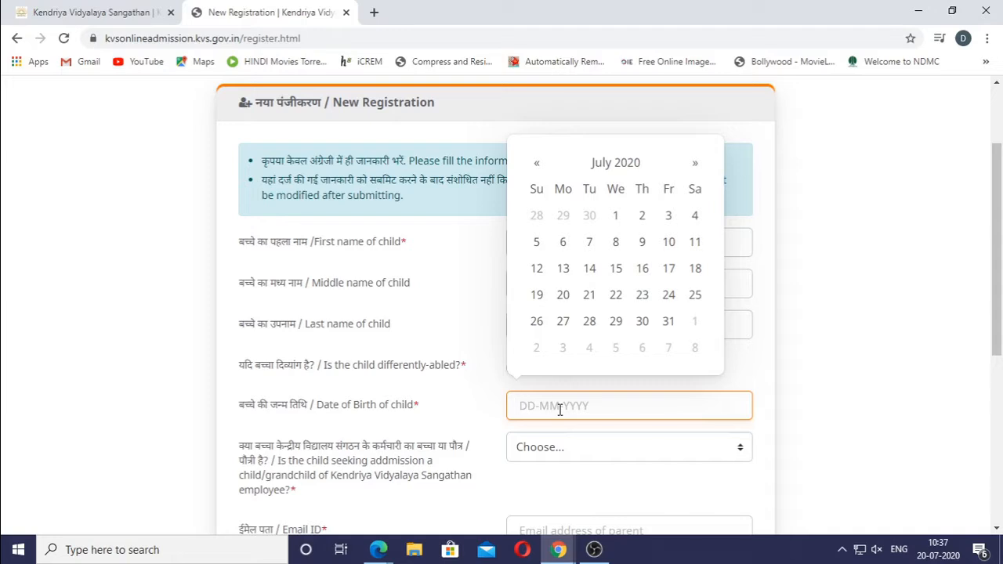
{"action": "type", "text": "18"}
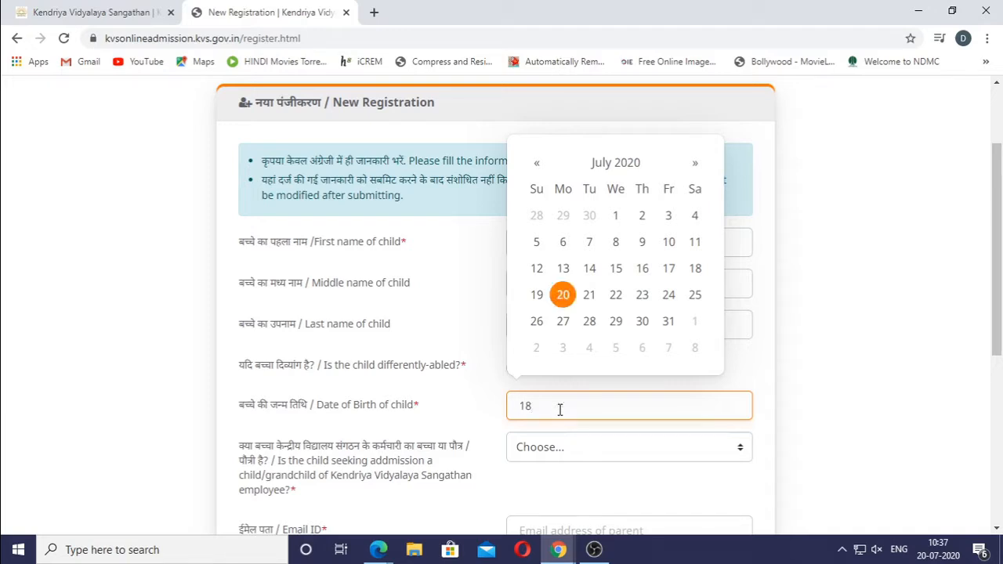
{"action": "type", "text": "-09-2014"}
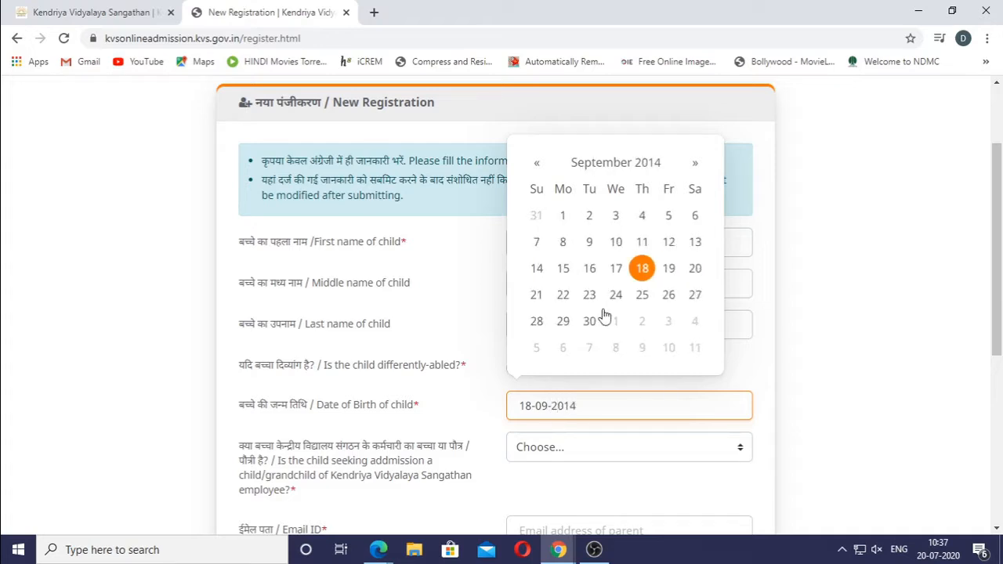
{"action": "left_click", "coordinate": [647, 272]}
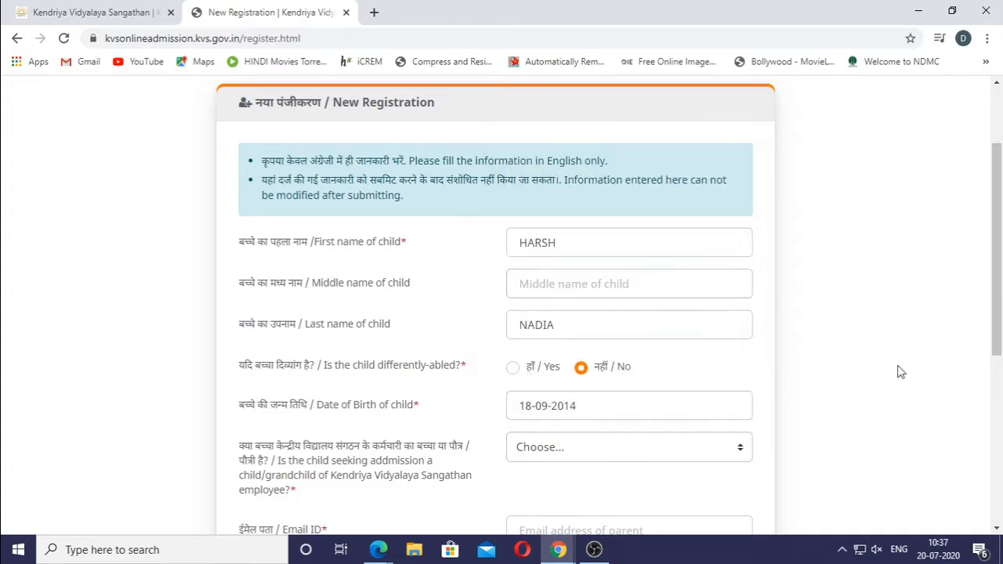
Set the question about being a child or grandchild of a KVS employee to Not Applicable.
{"action": "left_click_drag", "start_coordinate": [997, 277], "coordinate": [996, 323]}
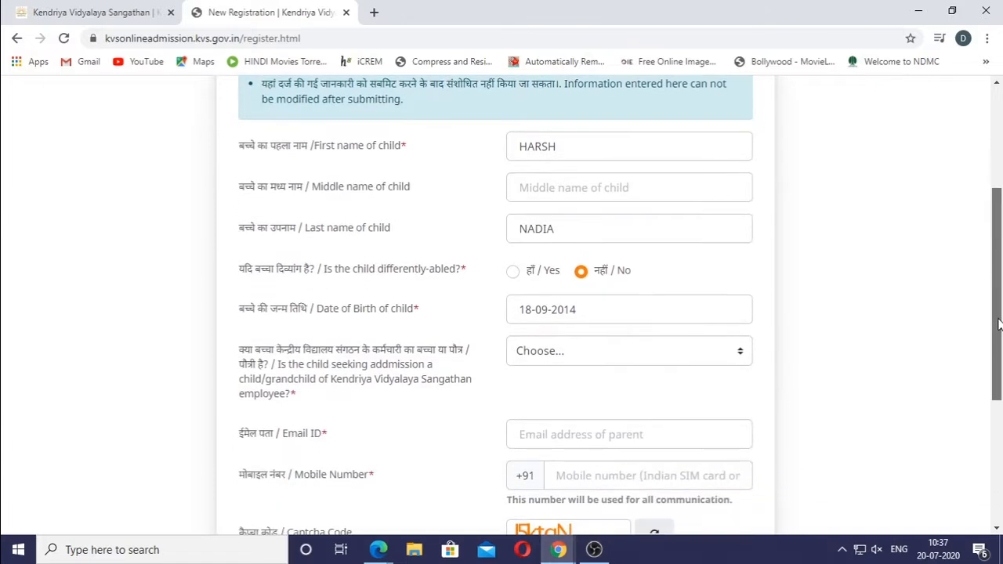
{"action": "left_click", "coordinate": [601, 355]}
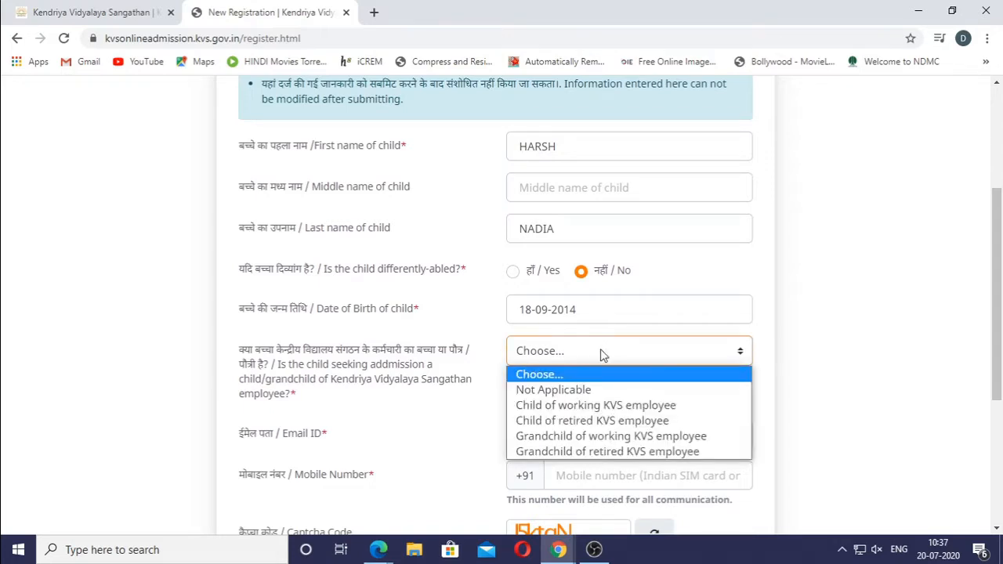
{"action": "left_click", "coordinate": [573, 398]}
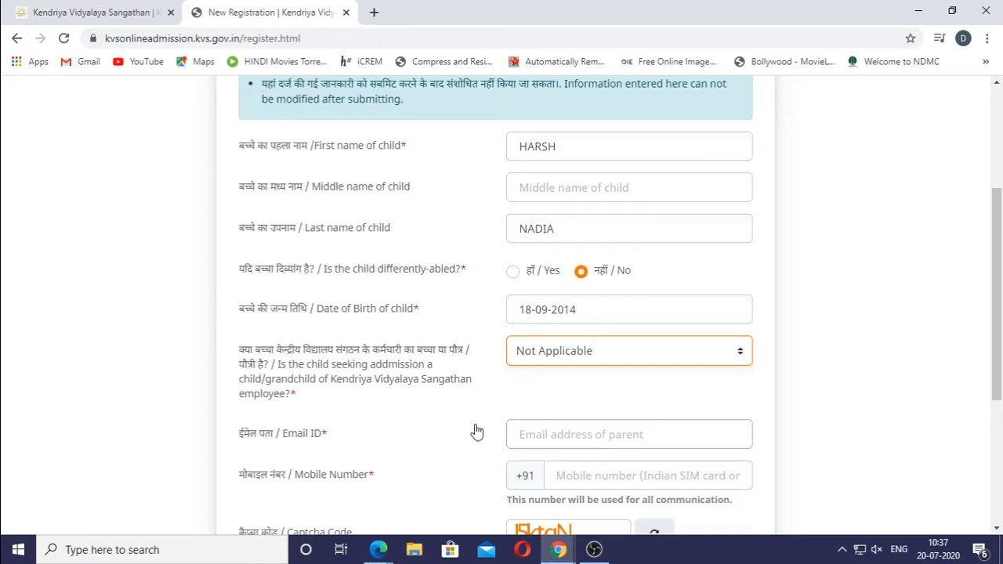
Fill in the parent's e-mail address in the registration form.
{"action": "left_click", "coordinate": [568, 433]}
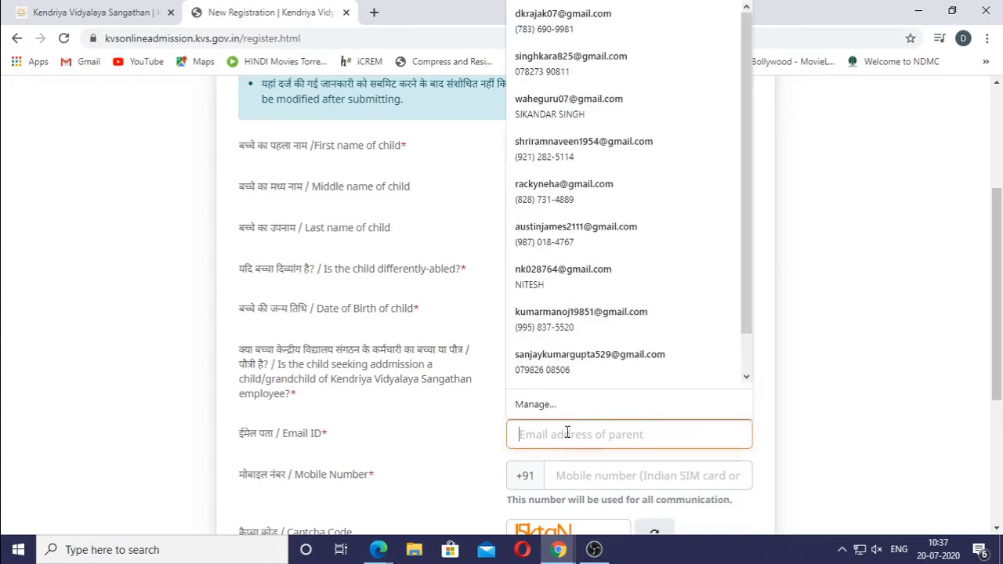
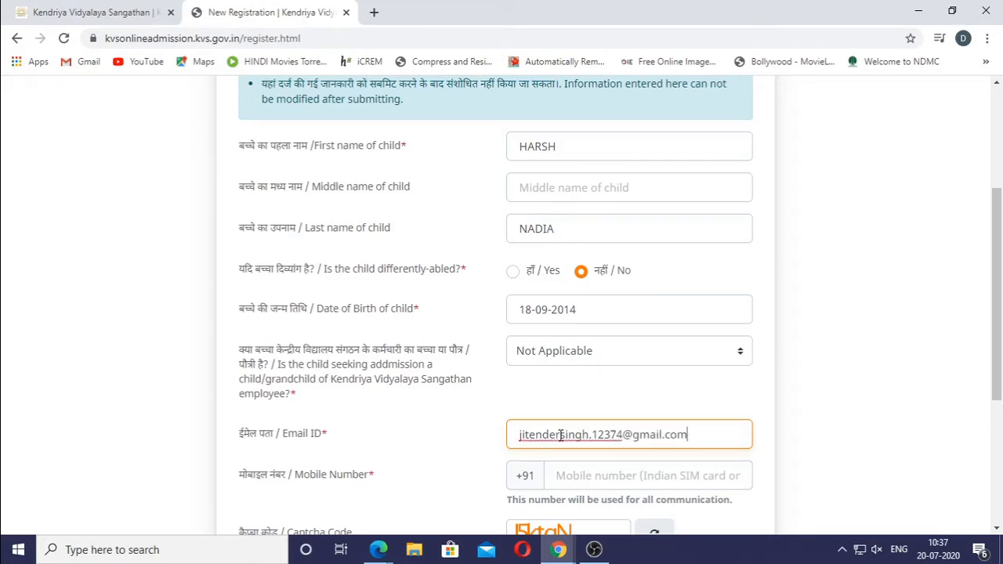
Enter the parent's mobile number in the registration form.
{"action": "left_click", "coordinate": [556, 475]}
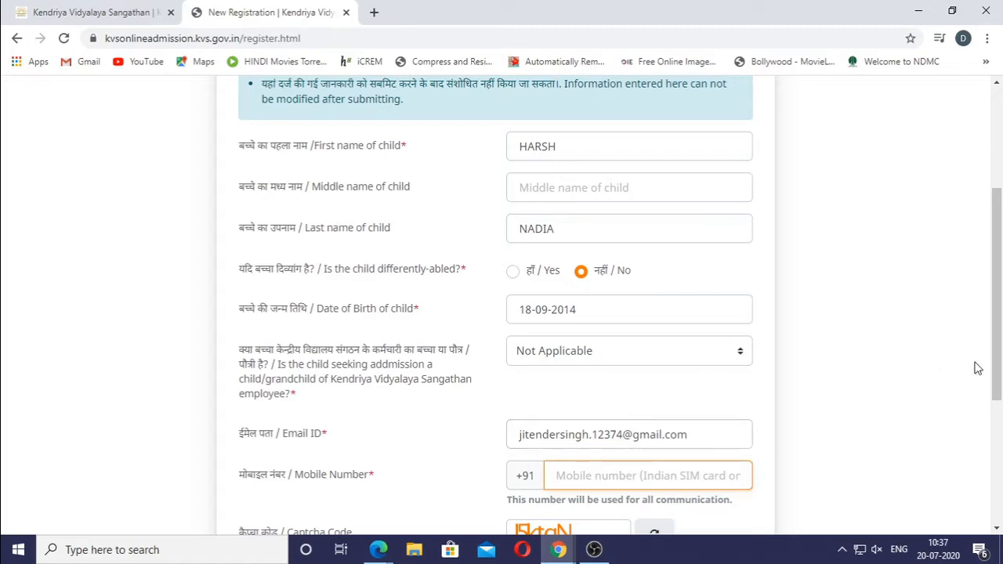
{"action": "scroll", "coordinate": [581, 467], "scroll_direction": "down", "scroll_amount": 1}
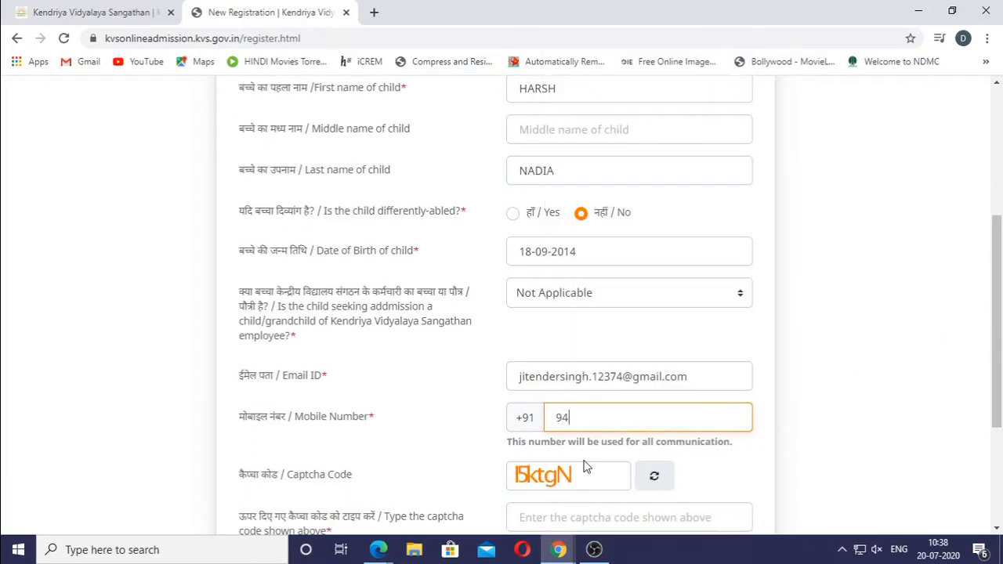
Try to submit the registration form with the displayed captcha code entered.
{"action": "left_click_drag", "start_coordinate": [998, 408], "coordinate": [998, 457]}
{"action": "left_click", "coordinate": [565, 415]}
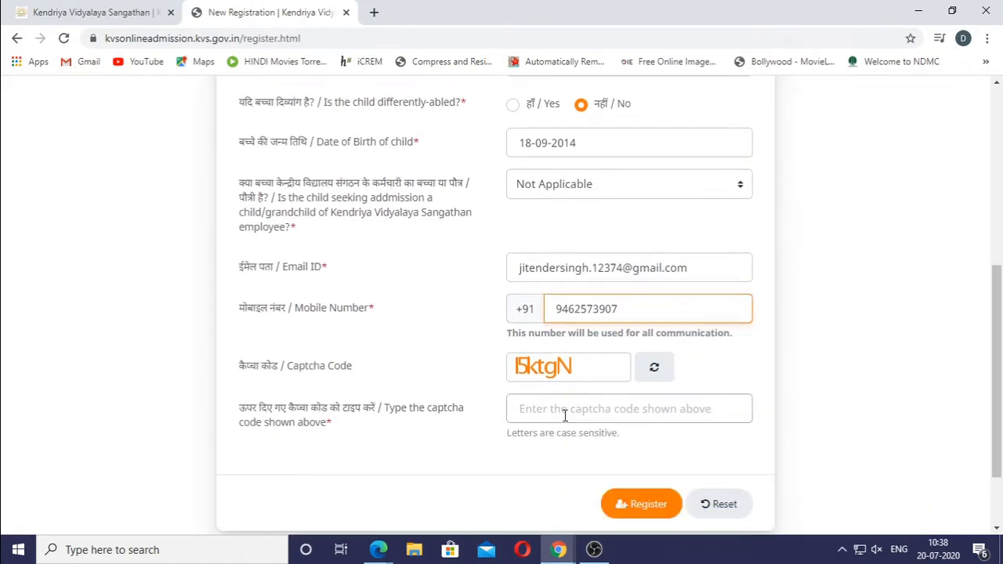
{"action": "type", "text": "l"}
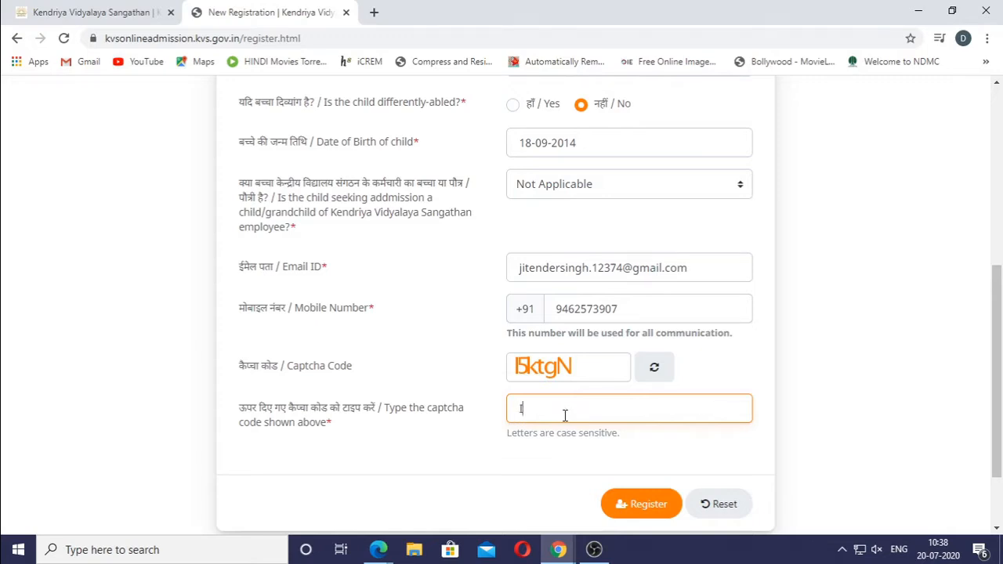
{"action": "key", "text": "BackSpace"}
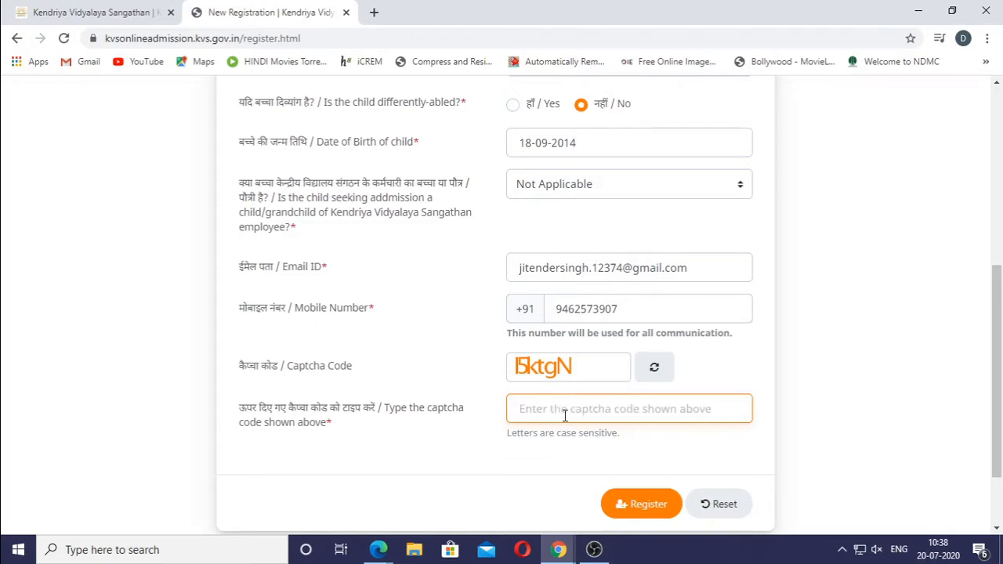
{"action": "type", "text": "l"}
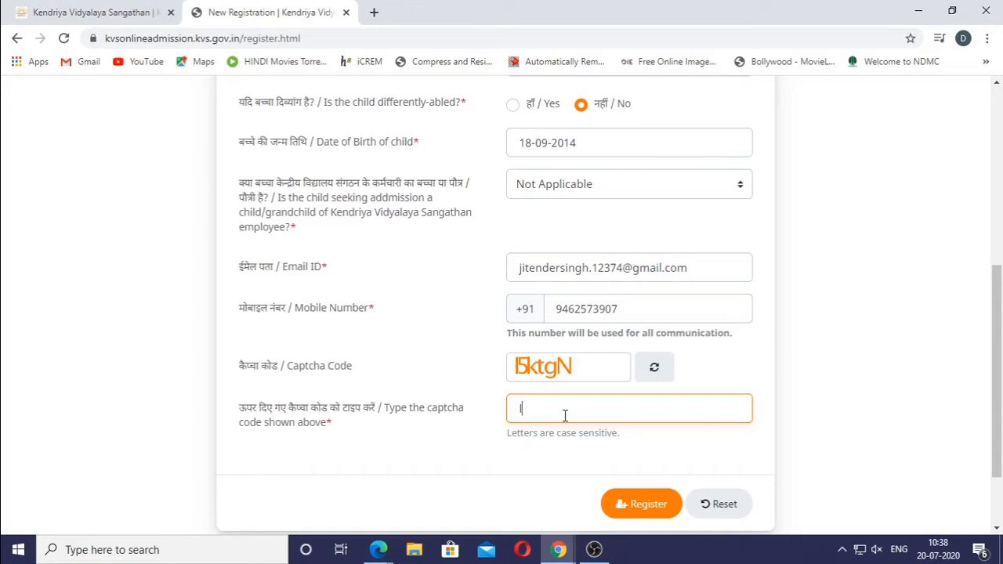
{"action": "type", "text": "5ktgN"}
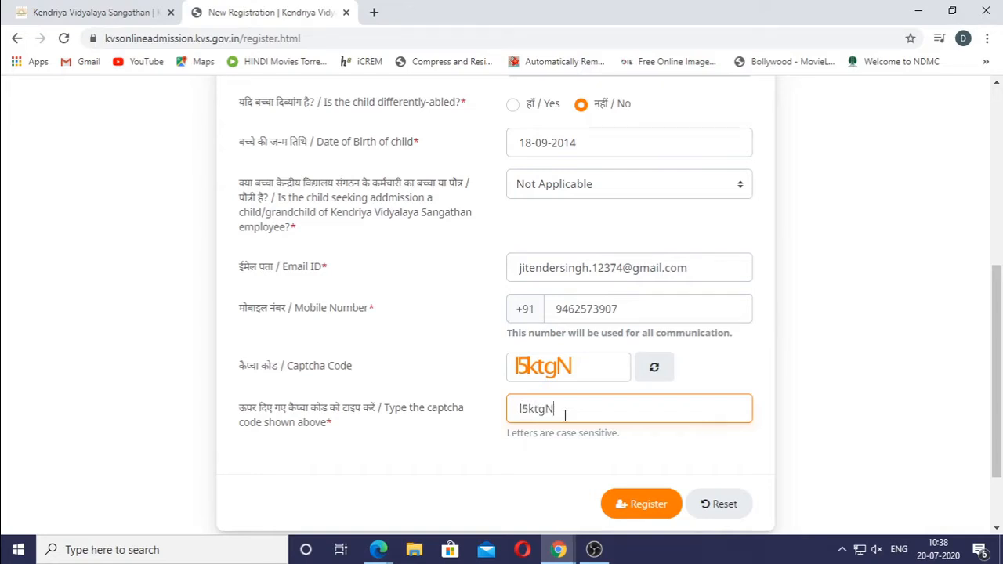
{"action": "left_click", "coordinate": [636, 508]}
{"action": "left_click", "coordinate": [489, 384]}
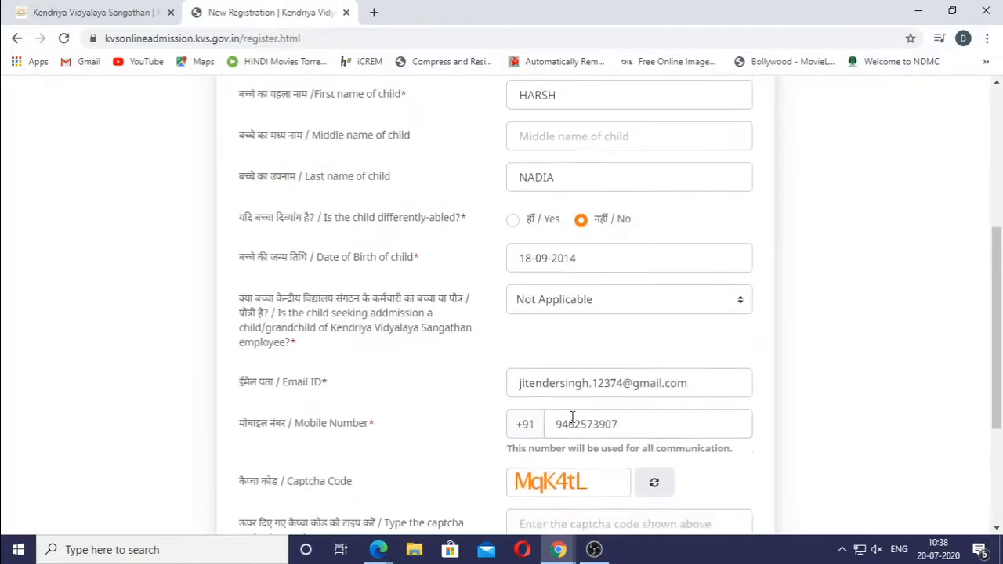
Enter the newly displayed captcha code and submit the registration form.
{"action": "left_click_drag", "start_coordinate": [995, 304], "coordinate": [996, 422]}
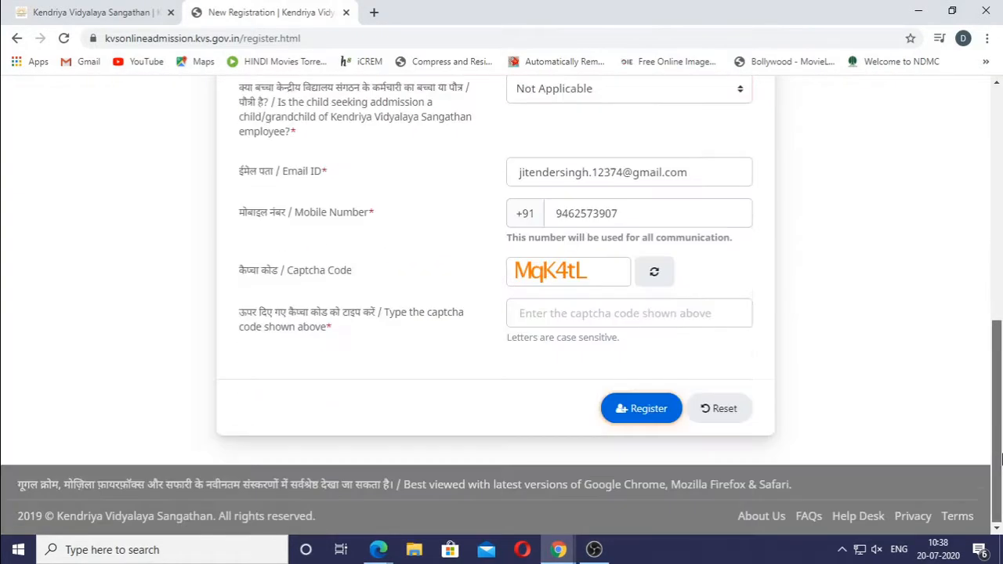
{"action": "left_click", "coordinate": [560, 314]}
{"action": "type", "text": "M"}
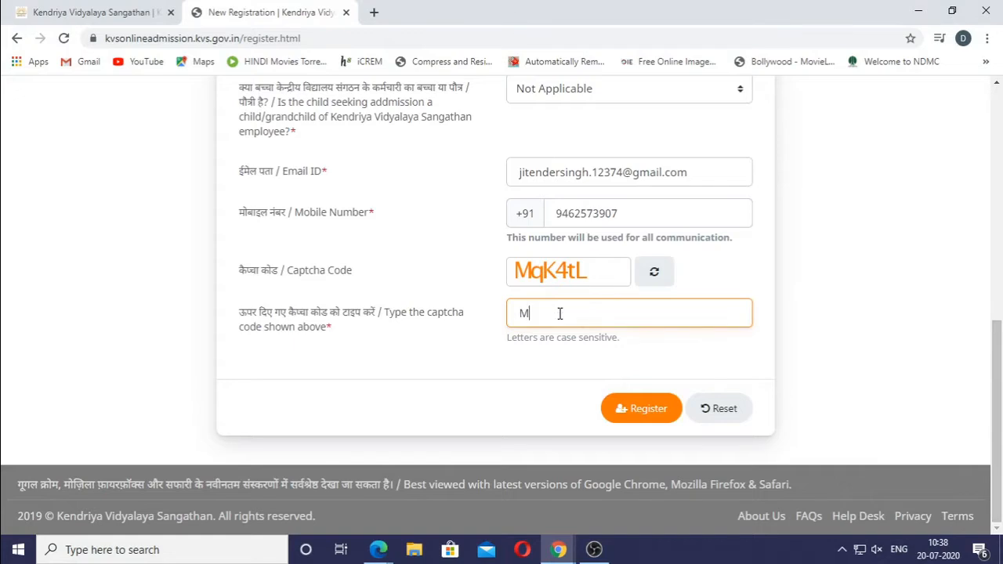
{"action": "type", "text": "qK4tL"}
{"action": "left_click", "coordinate": [641, 409]}
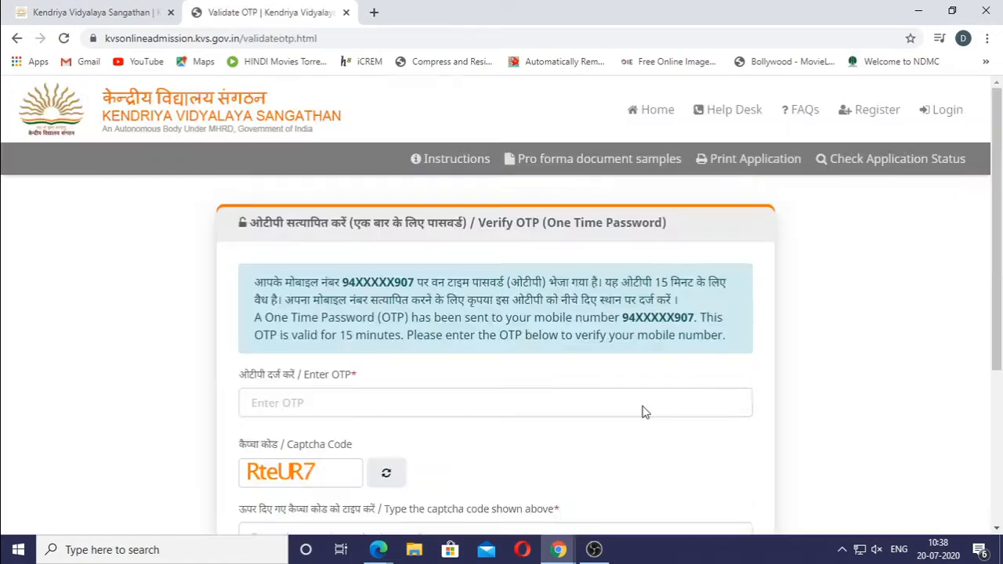
Enter the one-time password (OTP) and the displayed captcha code, and verify the mobile number.
{"action": "left_click", "coordinate": [336, 404]}
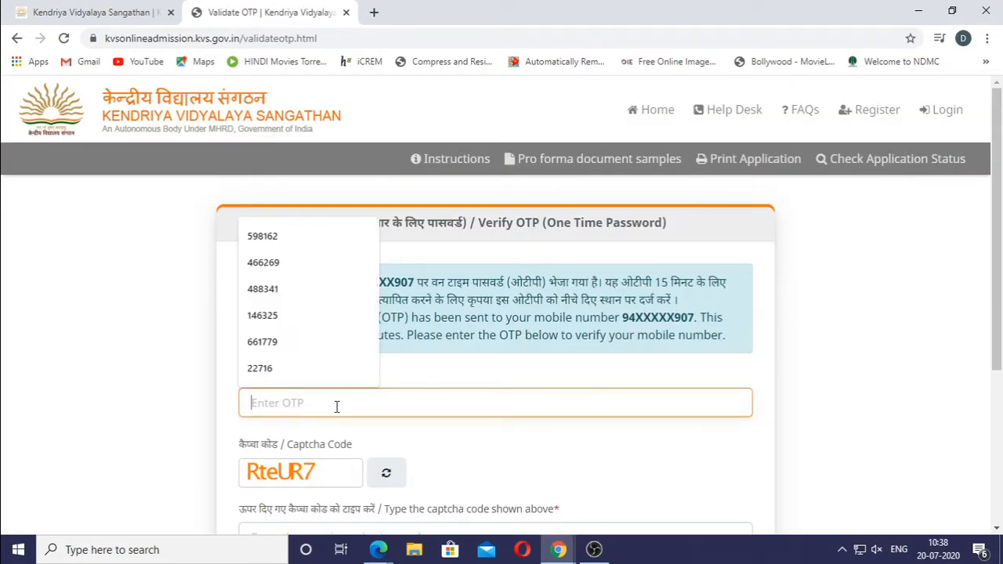
{"action": "left_click", "coordinate": [118, 444]}
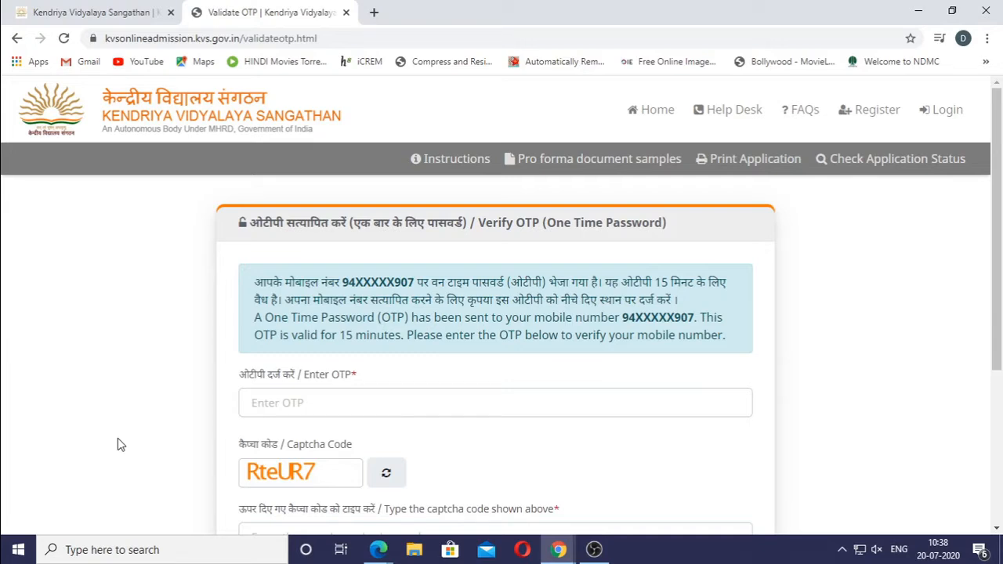
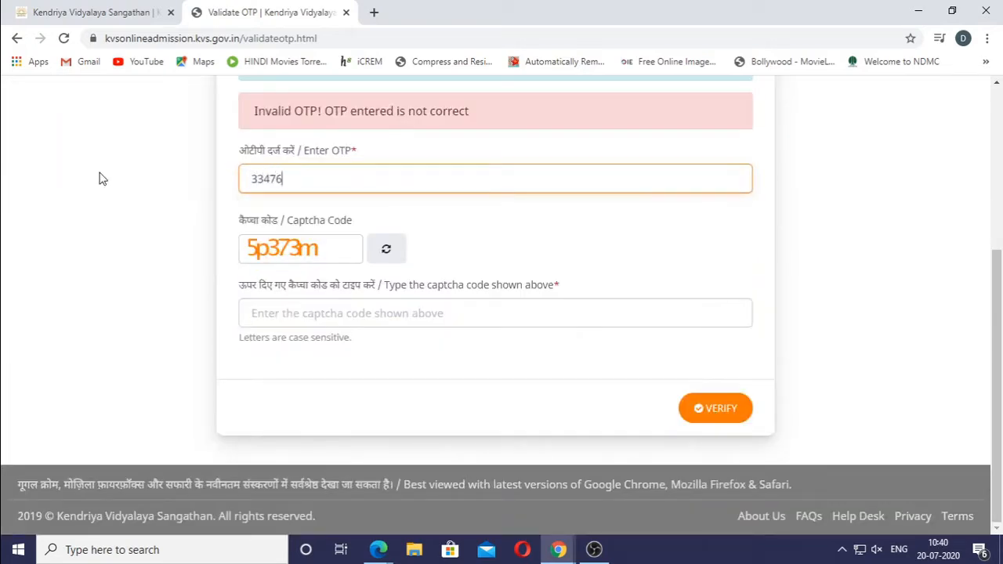
{"action": "left_click", "coordinate": [253, 310]}
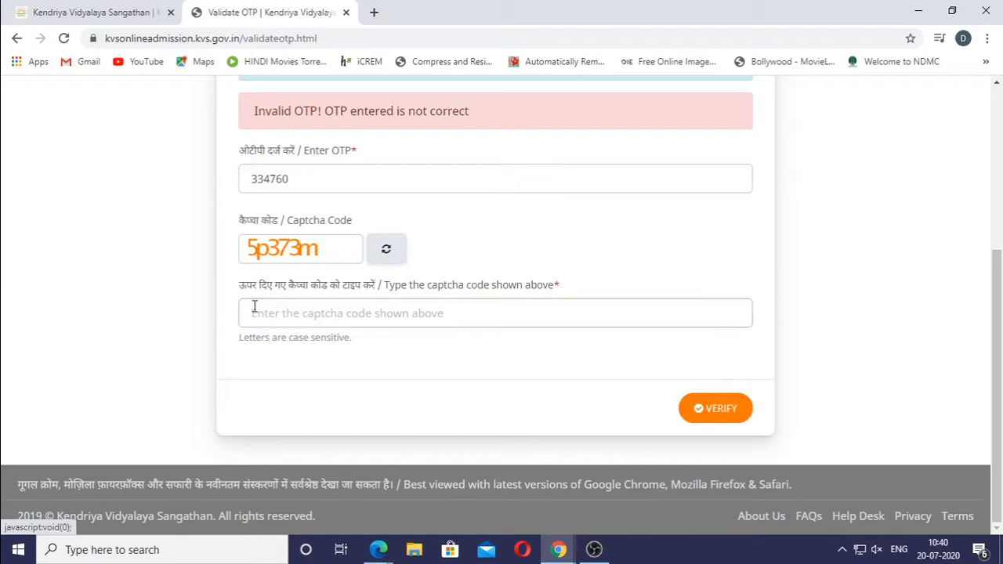
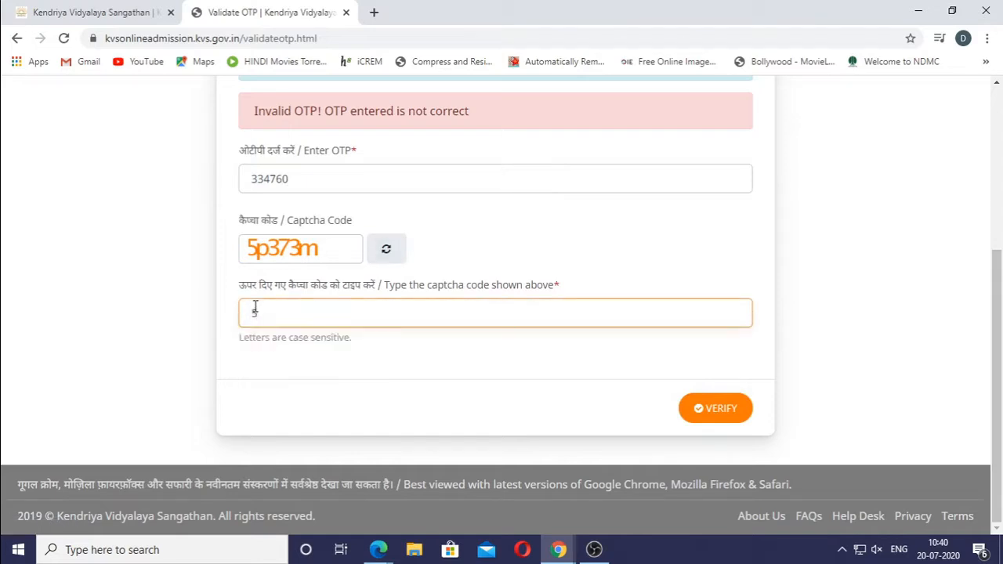
{"action": "left_click", "coordinate": [715, 408]}
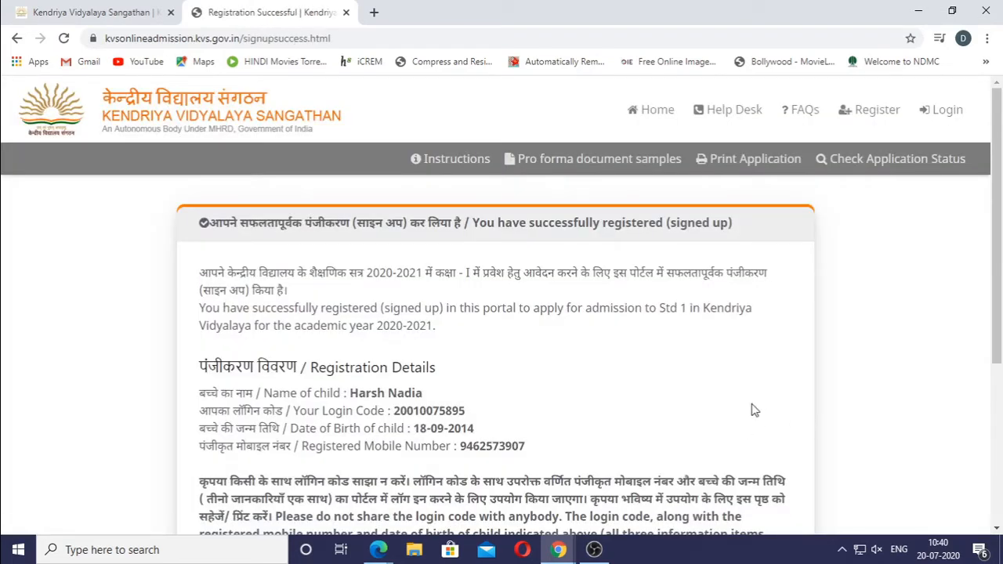
Copy the child's registration details, including the login code, from the success page into a new Notepad document.
{"action": "left_click_drag", "start_coordinate": [1000, 268], "coordinate": [1001, 301]}
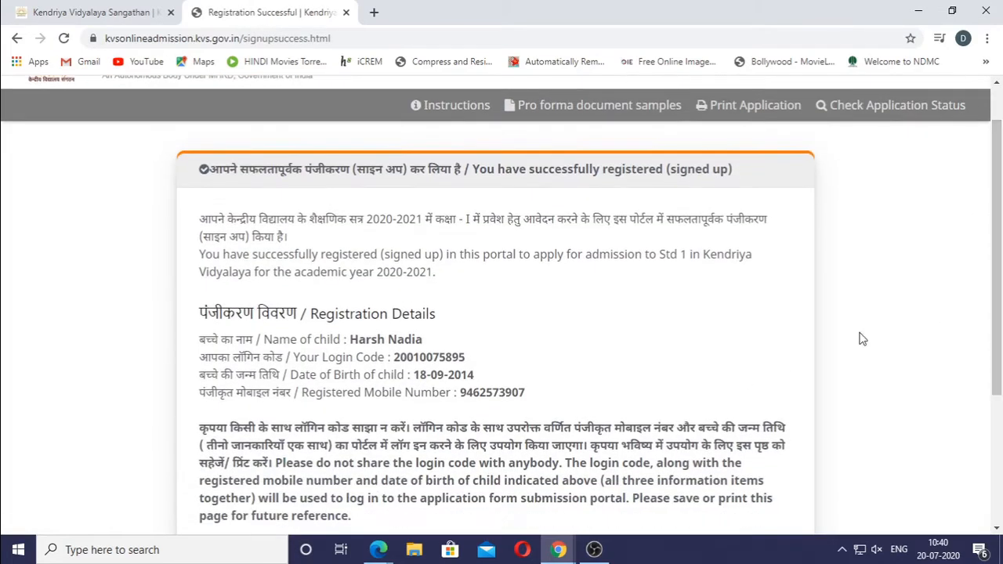
{"action": "left_click_drag", "start_coordinate": [553, 398], "coordinate": [202, 334]}
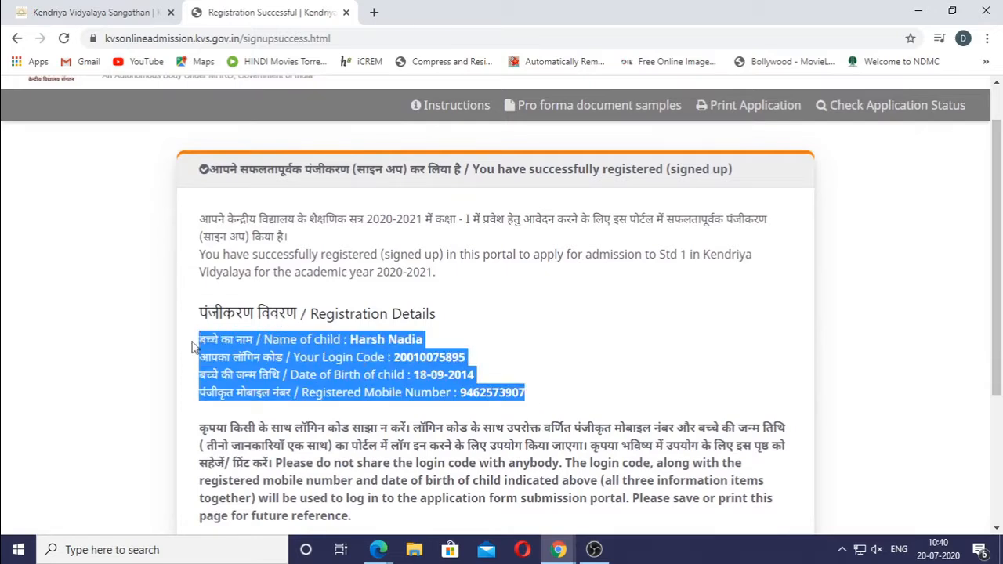
{"action": "left_click", "coordinate": [158, 553]}
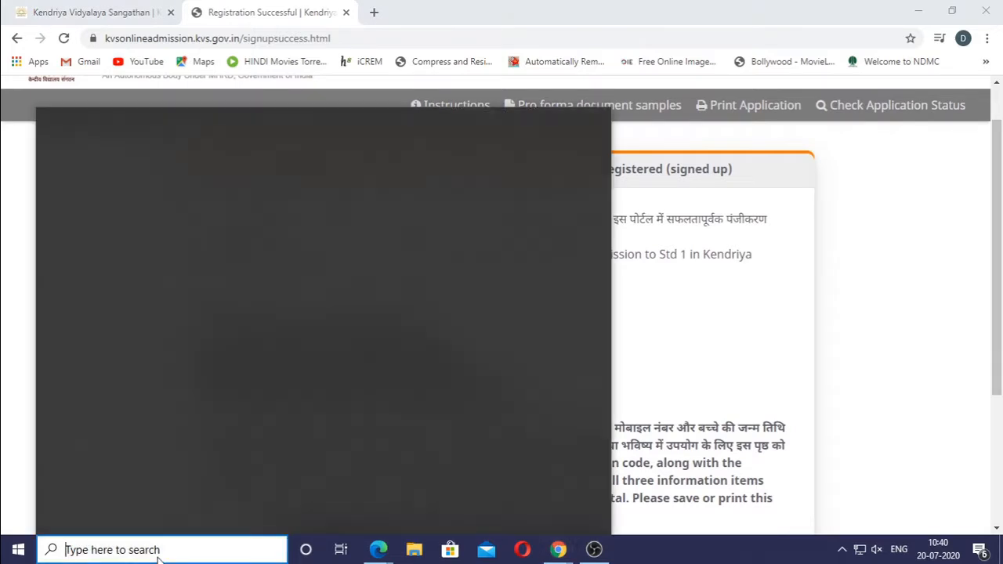
{"action": "type", "text": "notepad"}
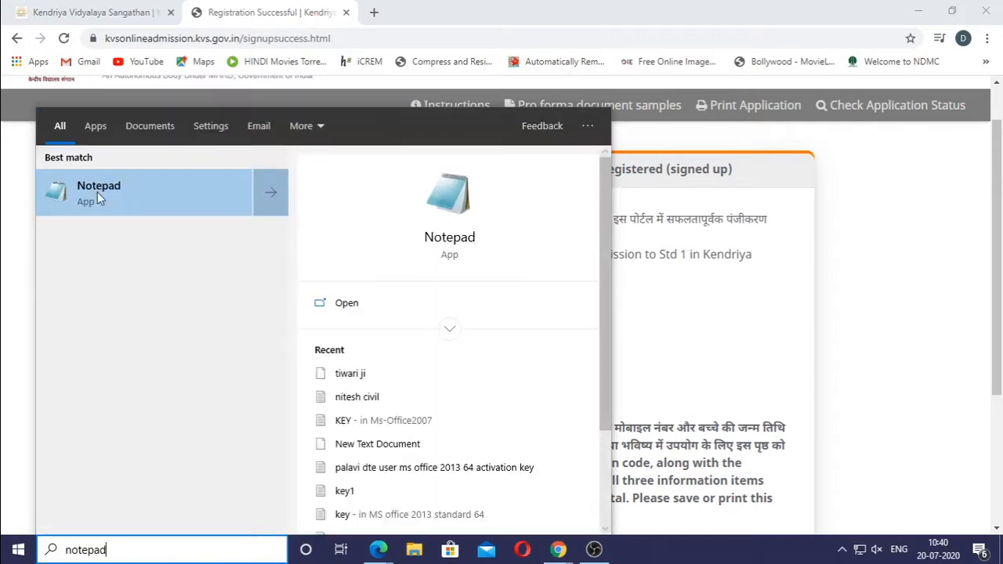
{"action": "left_click", "coordinate": [97, 198]}
{"action": "key", "text": "ctrl+v"}
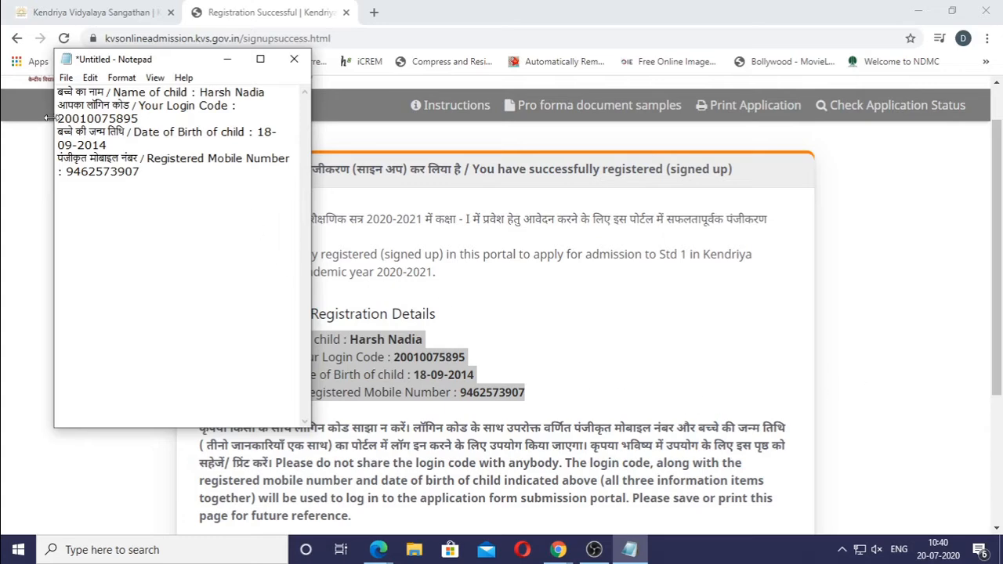
Open the portal's sign-in page and fill in the login code copied from Notepad.
{"action": "double_click", "coordinate": [93, 121]}
{"action": "key", "text": "ctrl+c"}
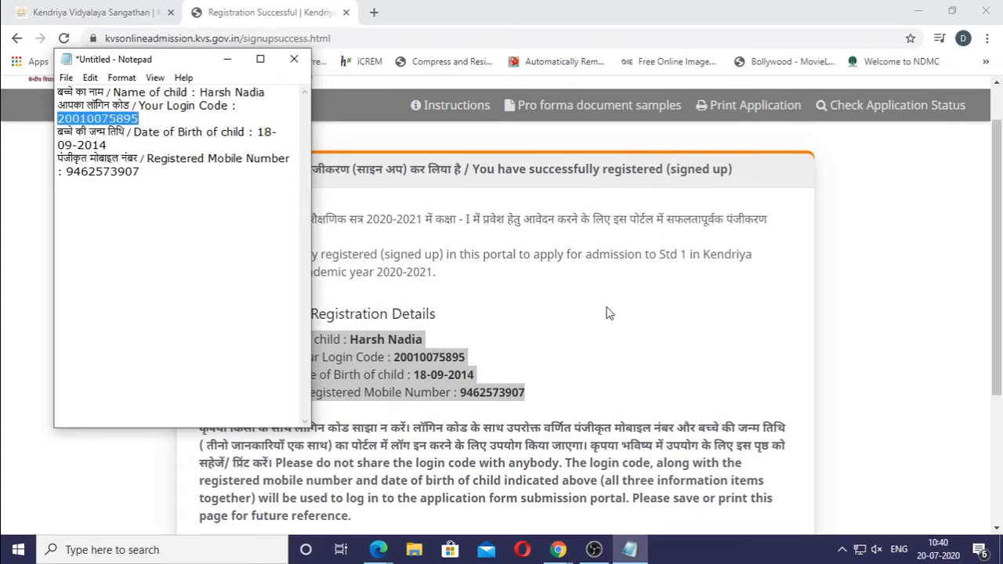
{"action": "left_click", "coordinate": [985, 359]}
{"action": "left_click_drag", "start_coordinate": [992, 358], "coordinate": [997, 482]}
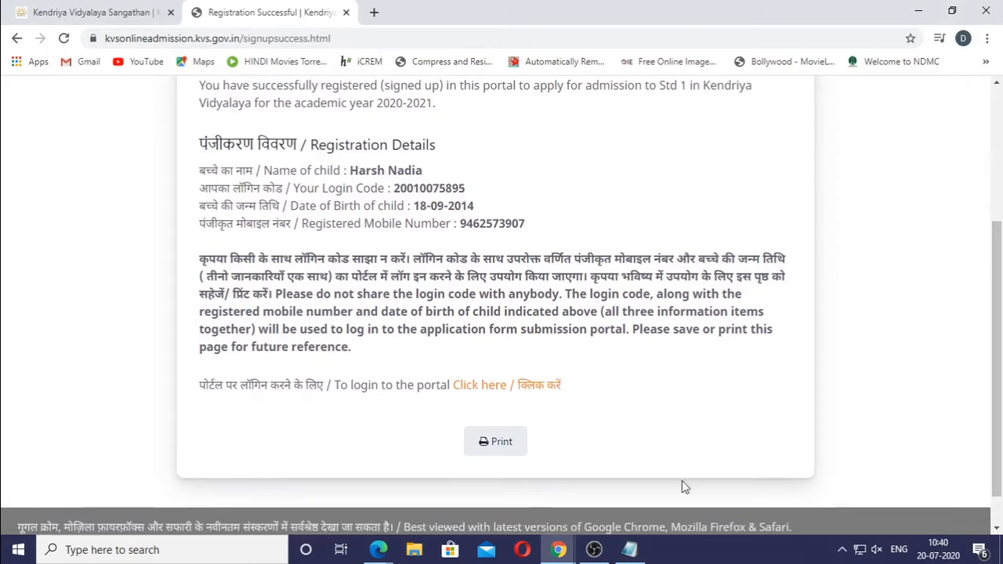
{"action": "left_click", "coordinate": [478, 386]}
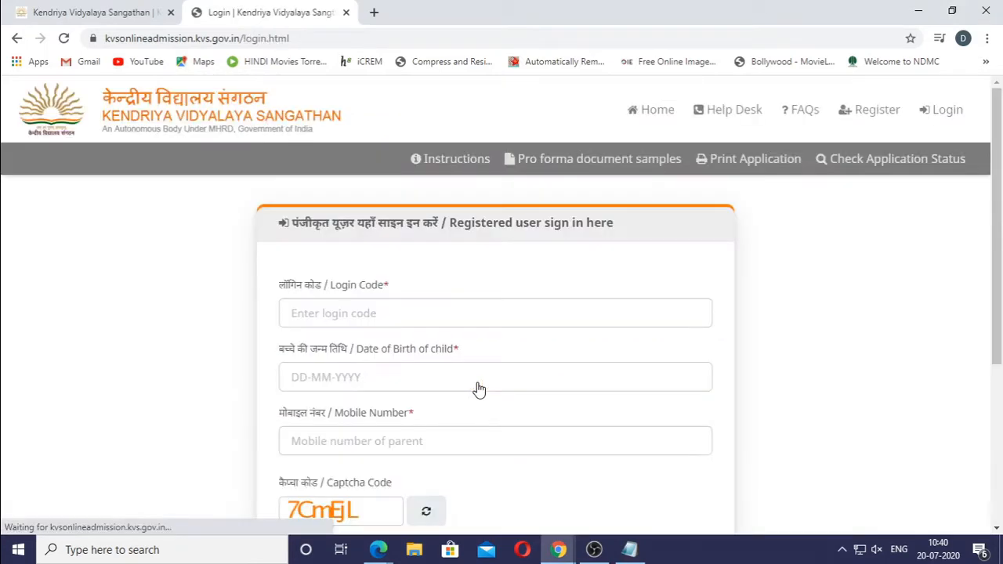
{"action": "left_click", "coordinate": [347, 313]}
{"action": "key", "text": "ctrl+v"}
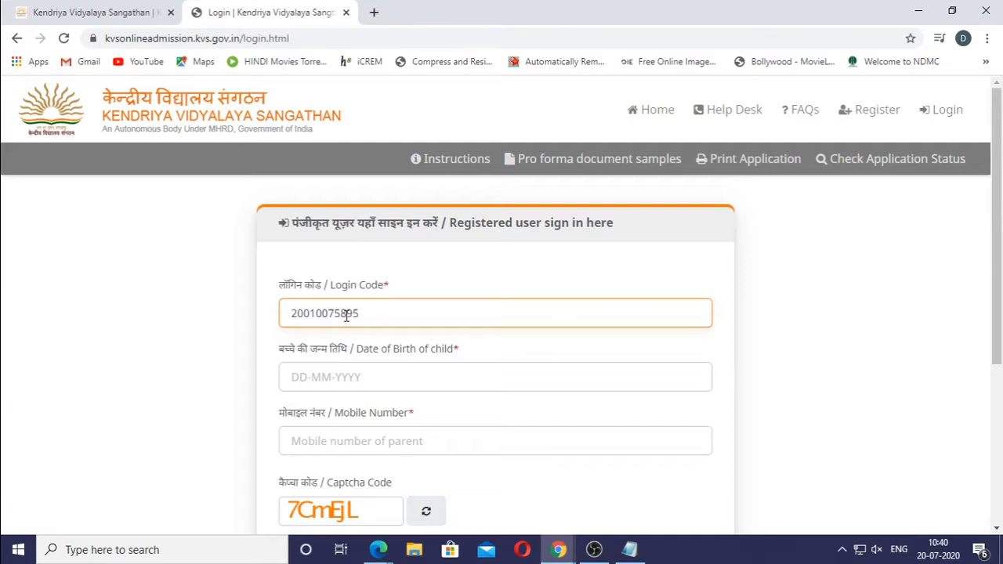
Enter the child's date of birth in the sign-in form.
{"action": "left_click", "coordinate": [354, 376]}
{"action": "key", "text": "alt+Tab"}
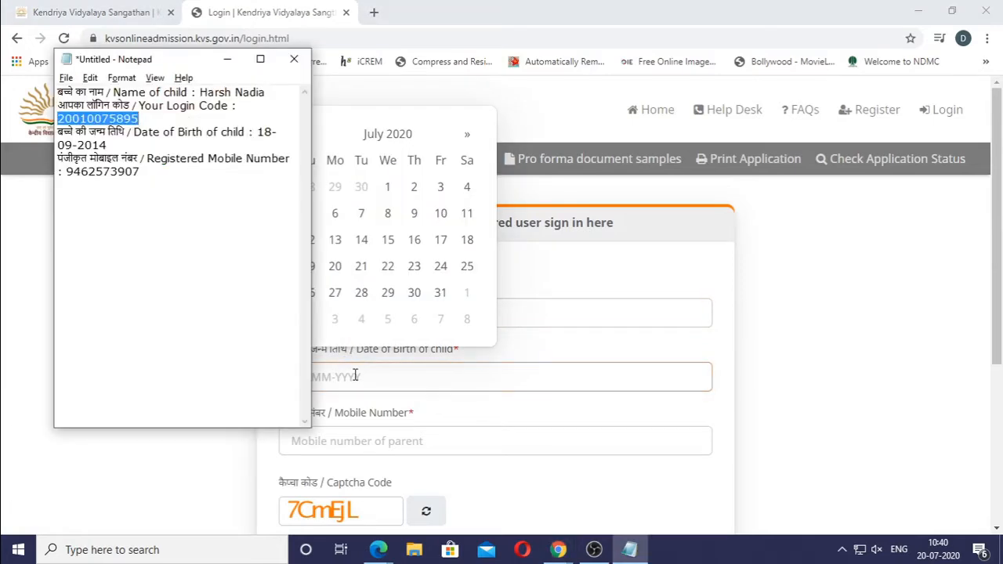
{"action": "left_click", "coordinate": [354, 376]}
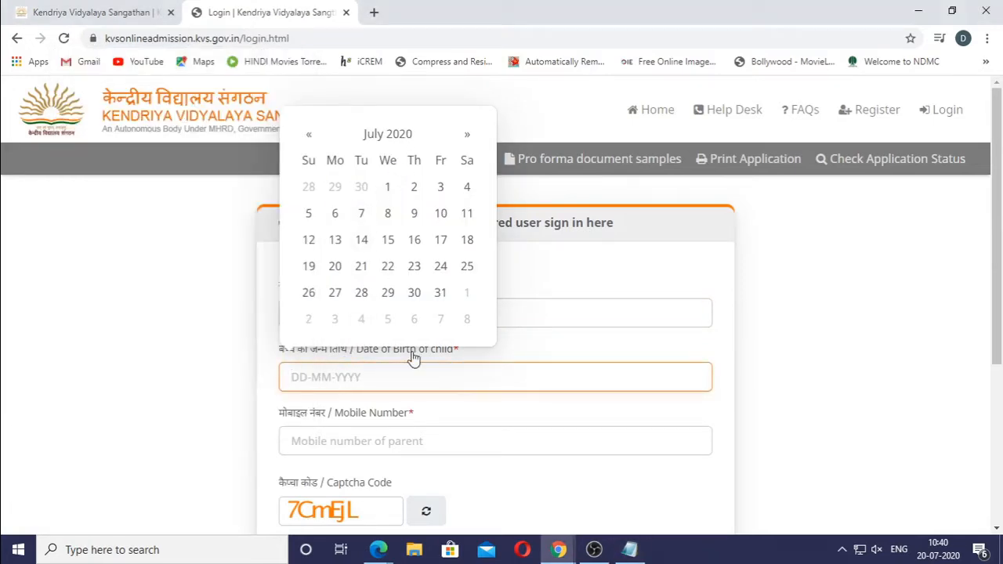
{"action": "type", "text": "18-09"}
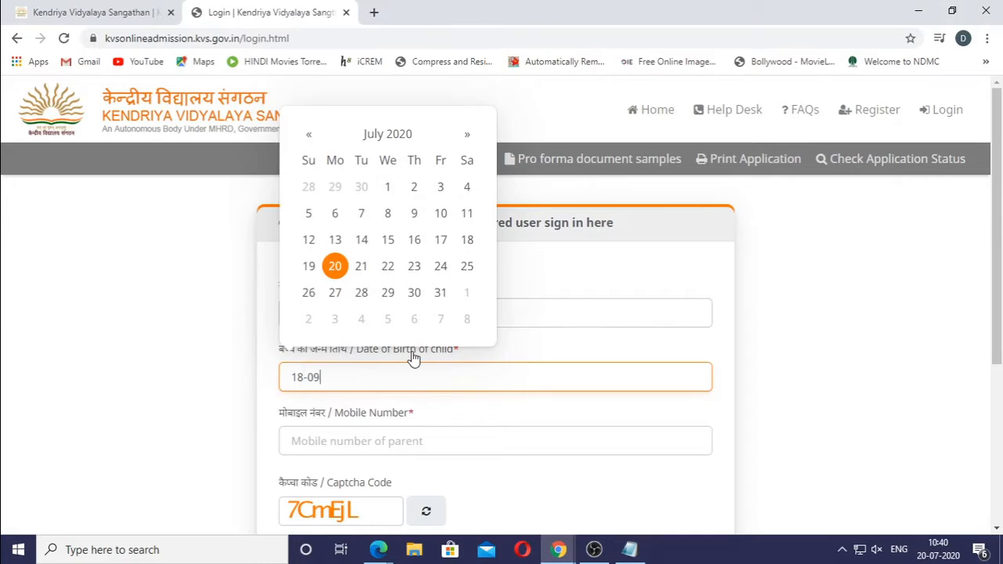
{"action": "type", "text": "014"}
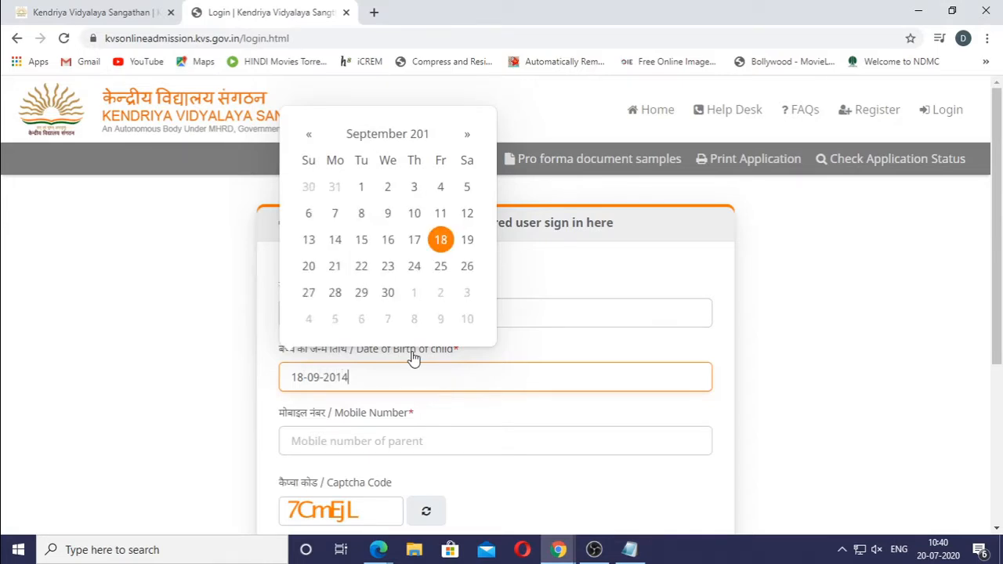
{"action": "left_click", "coordinate": [416, 242]}
Fill in the parent's mobile number in the sign-in form, copied from the Notepad details.
{"action": "left_click", "coordinate": [332, 439]}
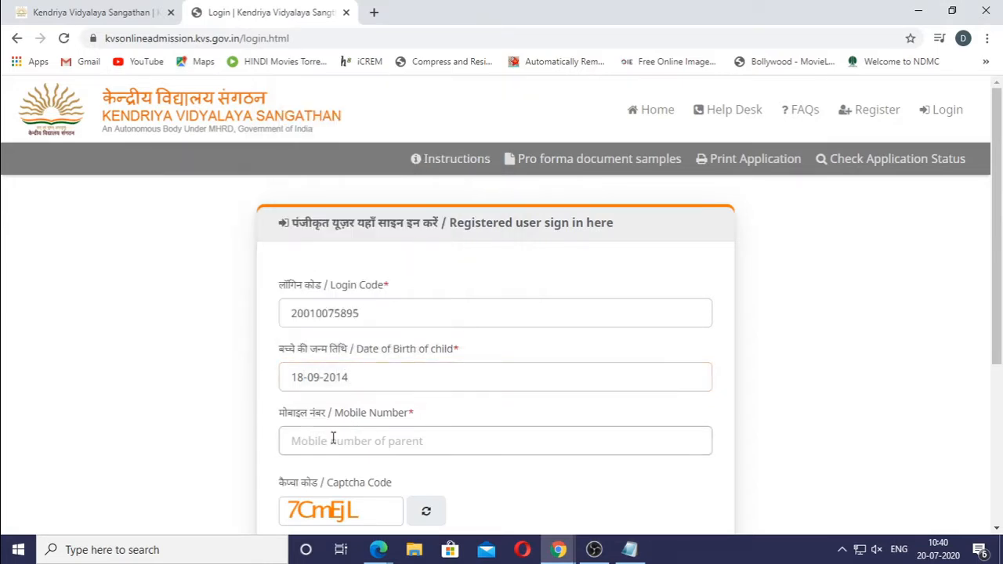
{"action": "key", "text": "alt+Tab"}
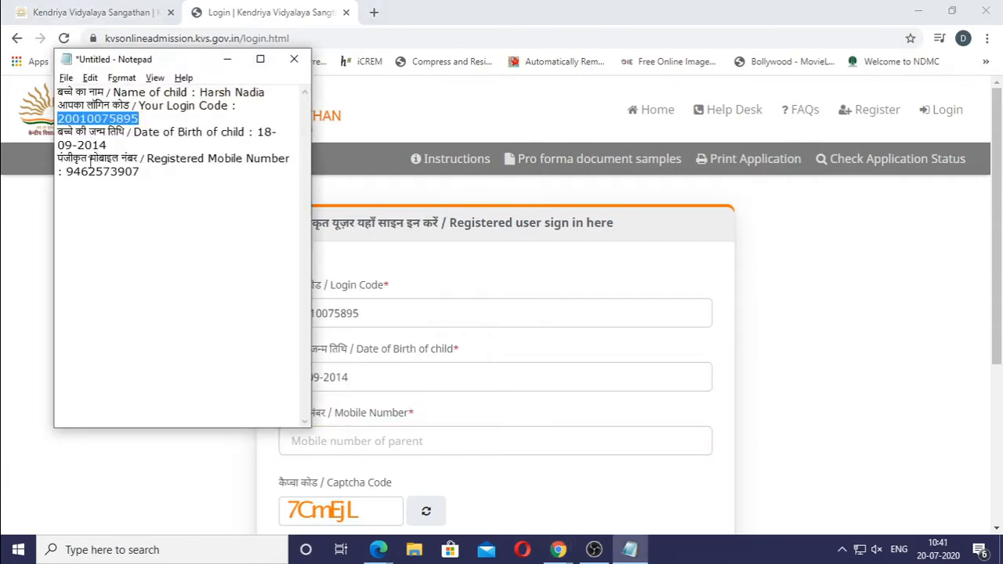
{"action": "double_click", "coordinate": [103, 171]}
{"action": "key", "text": "ctrl+c"}
{"action": "left_click", "coordinate": [330, 444]}
{"action": "key", "text": "ctrl+v"}
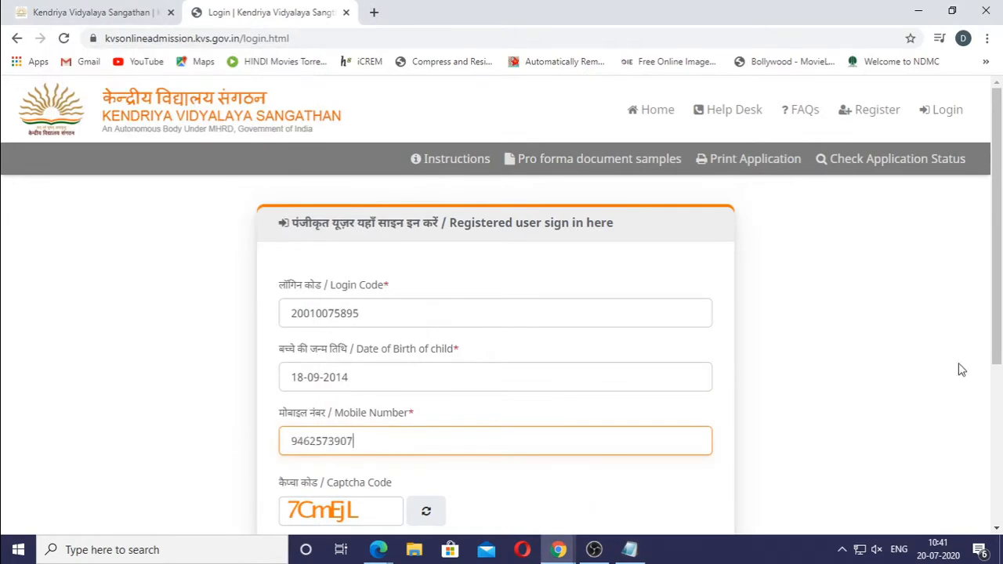
Enter the displayed captcha code and sign in to the admission portal.
{"action": "scroll", "coordinate": [964, 369], "scroll_direction": "down", "scroll_amount": 2}
{"action": "left_click", "coordinate": [347, 480]}
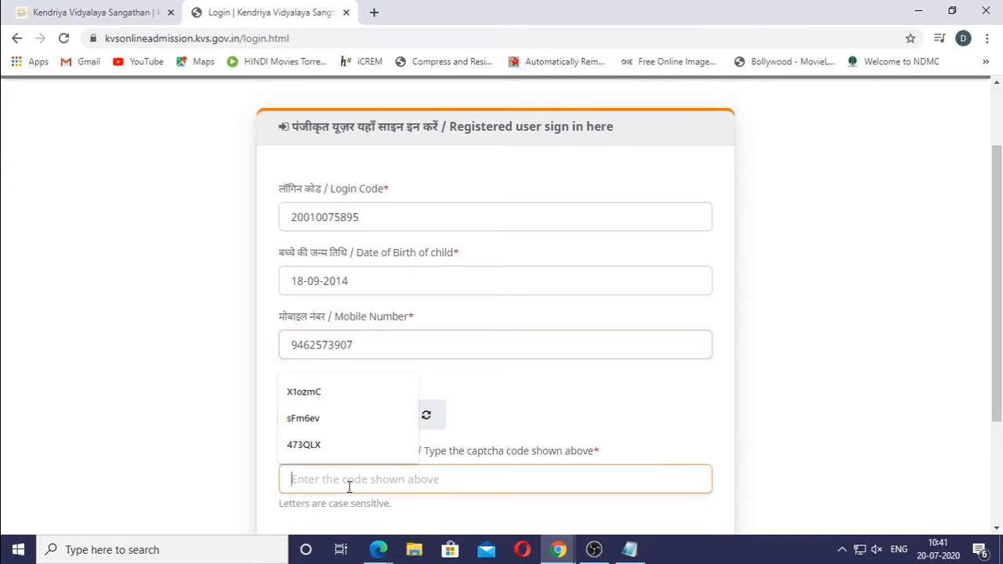
{"action": "type", "text": "7CmEjL"}
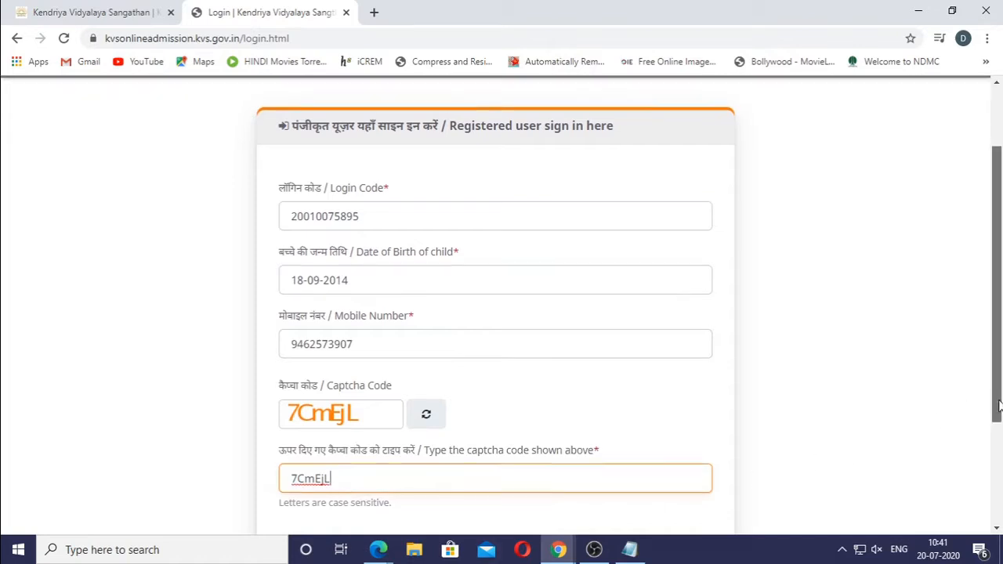
{"action": "scroll", "coordinate": [909, 431], "scroll_direction": "down", "scroll_amount": 2}
{"action": "left_click", "coordinate": [594, 460]}
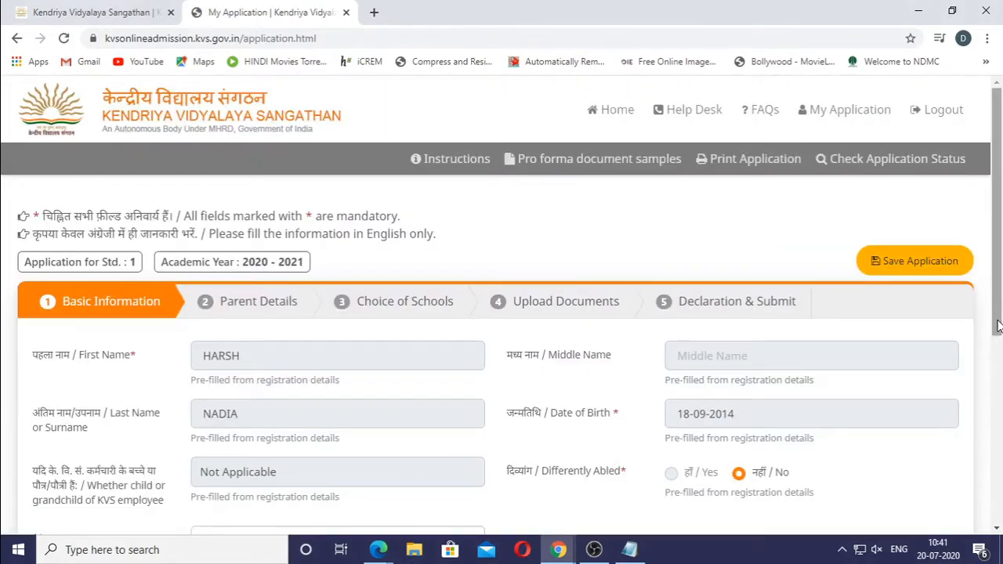
Set the child's gender to Male and the family income group to Do not belong to low income group.
{"action": "left_click_drag", "start_coordinate": [1000, 320], "coordinate": [1000, 419]}
{"action": "left_click", "coordinate": [274, 362]}
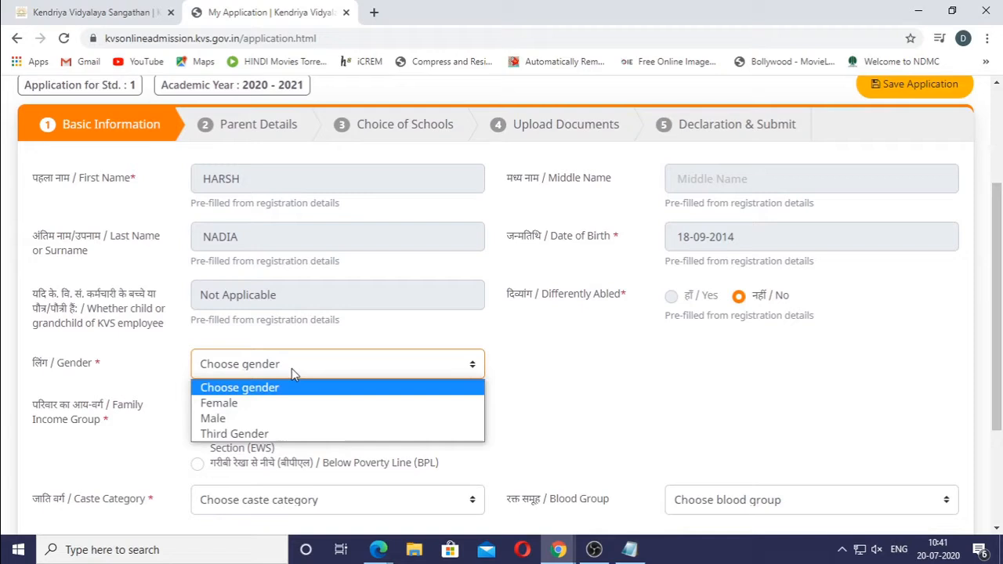
{"action": "left_click", "coordinate": [222, 418]}
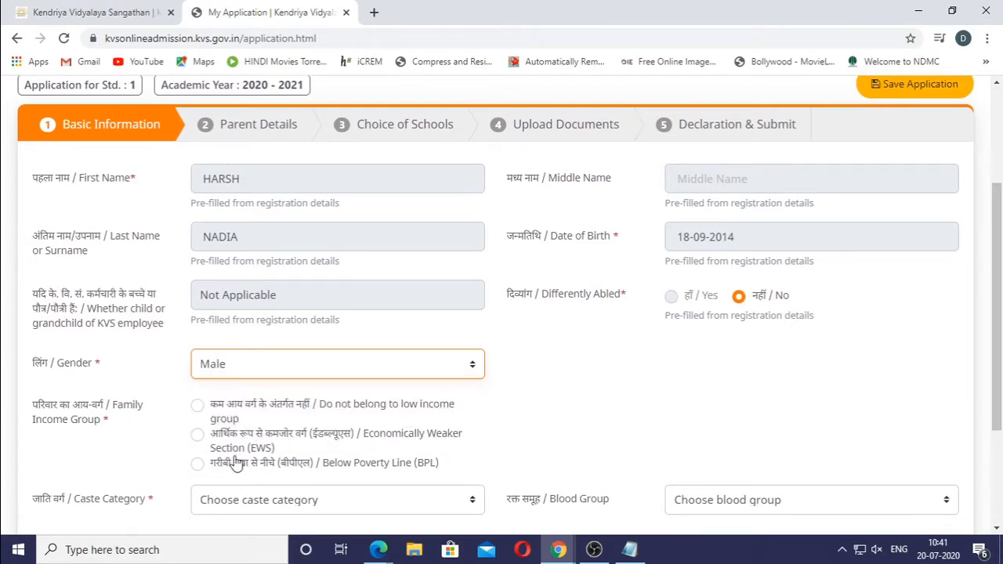
{"action": "left_click", "coordinate": [197, 407]}
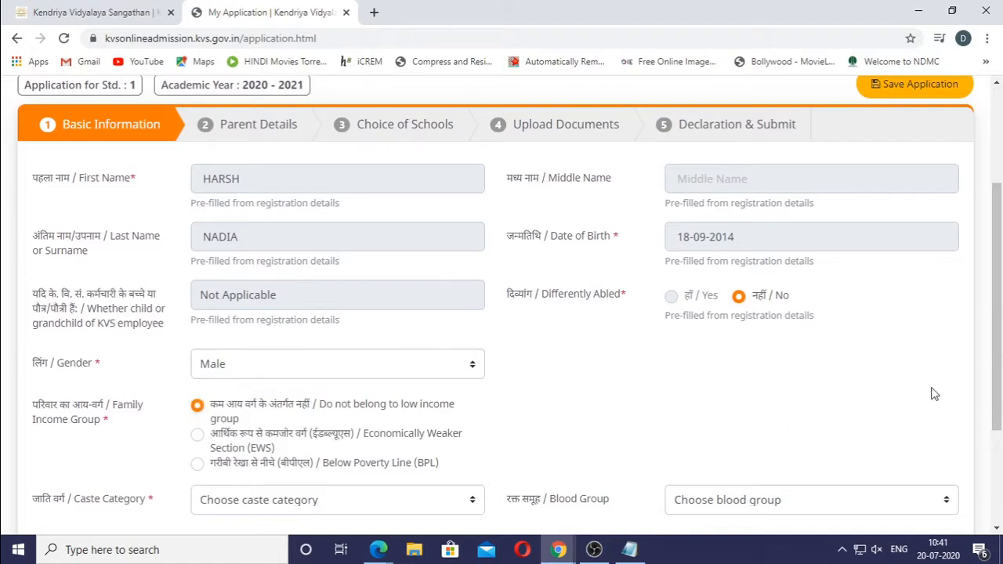
Choose caste category OBC (Non-Creamy Layer) and blood group A +ve, and proceed to the Parent Details section.
{"action": "scroll", "coordinate": [998, 357], "scroll_direction": "down", "scroll_amount": 3}
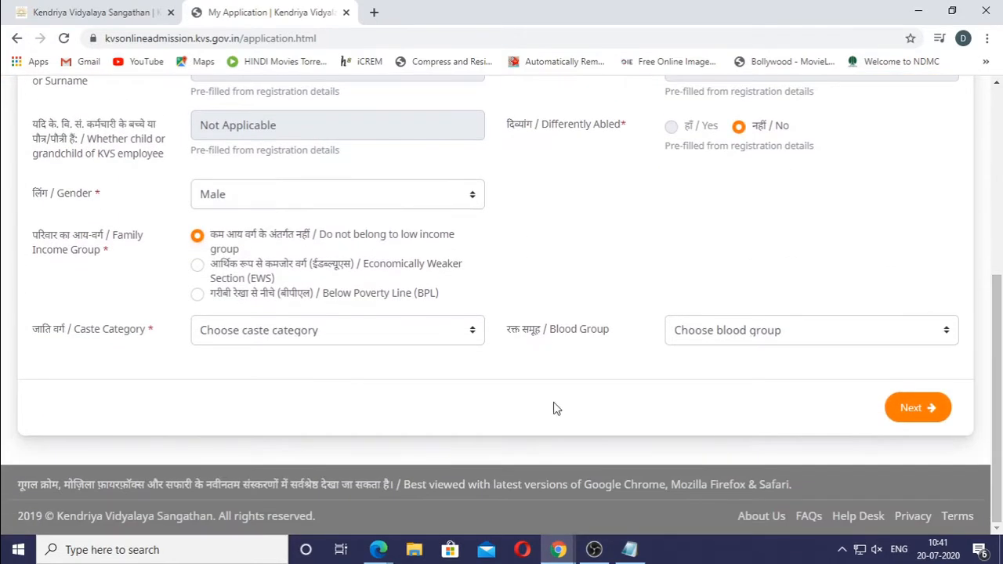
{"action": "left_click", "coordinate": [295, 339]}
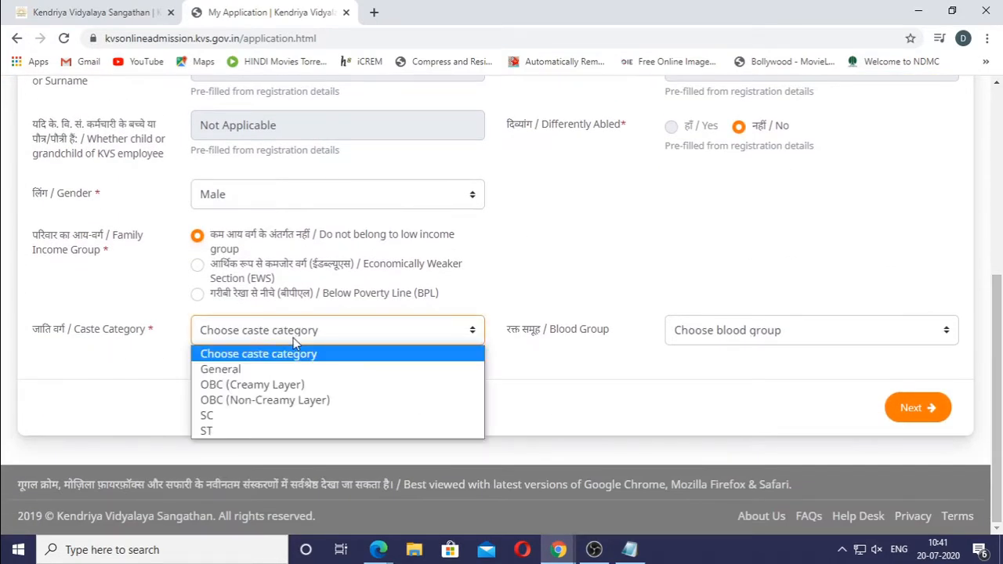
{"action": "left_click", "coordinate": [241, 400]}
{"action": "left_click", "coordinate": [746, 335]}
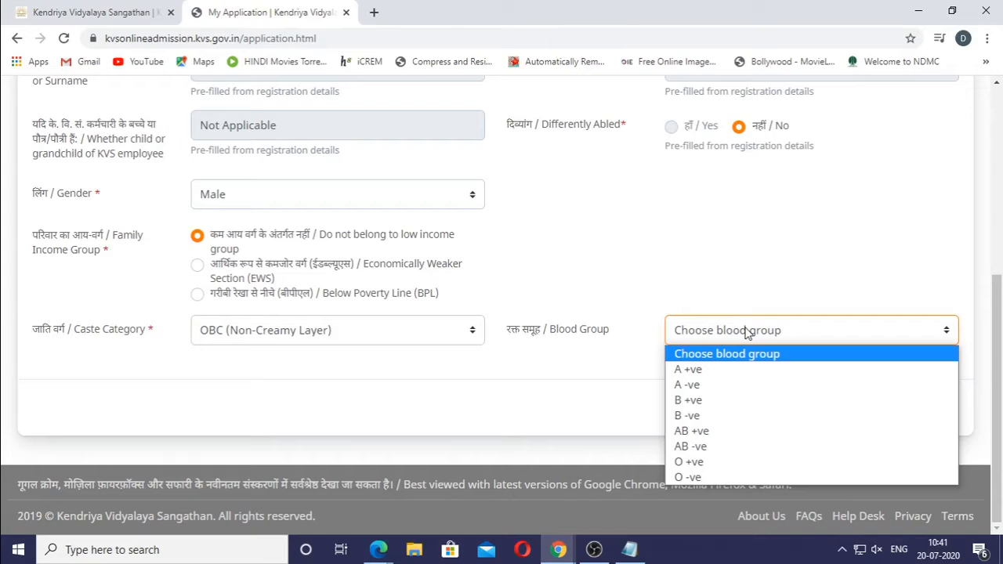
{"action": "left_click", "coordinate": [690, 369]}
{"action": "left_click", "coordinate": [924, 420]}
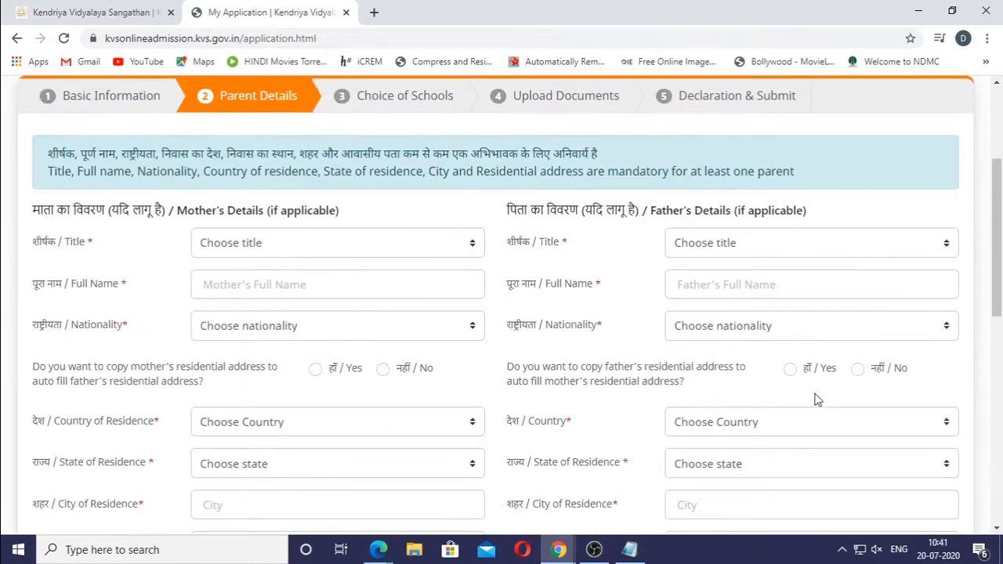
Fill in the mother's title as Mrs., her full name in capitals and her nationality as Indian.
{"action": "left_click", "coordinate": [284, 246]}
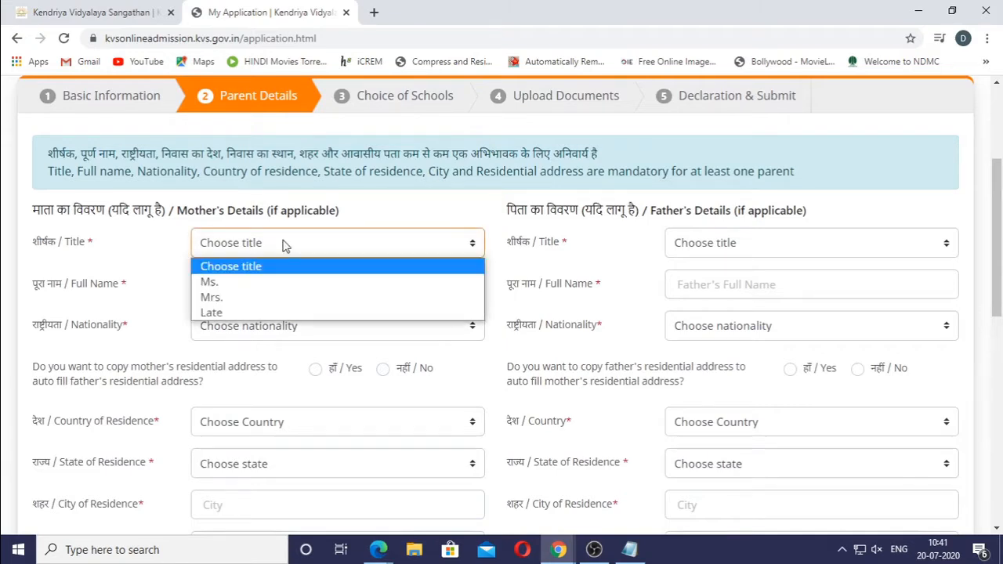
{"action": "left_click", "coordinate": [244, 296]}
{"action": "left_click", "coordinate": [266, 283]}
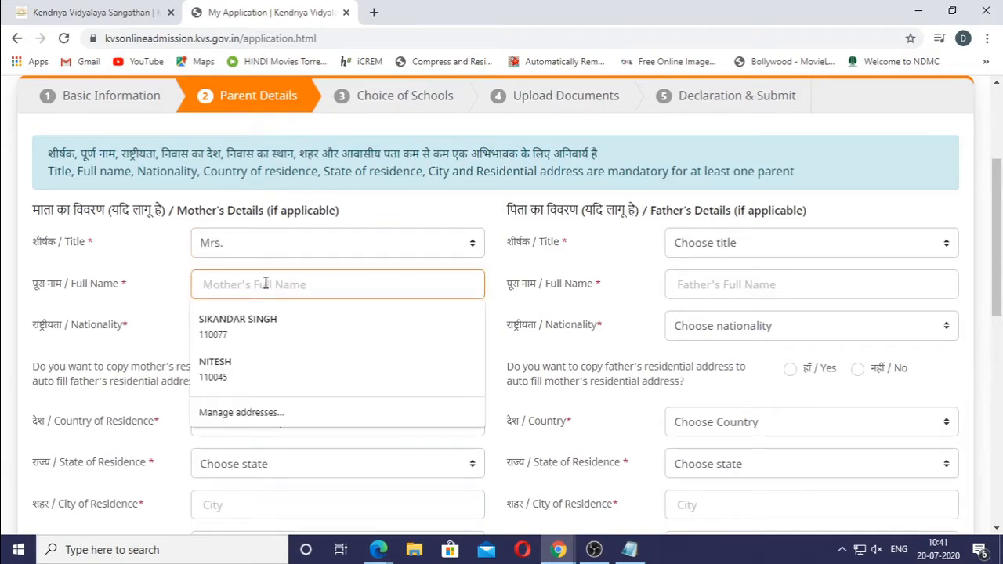
{"action": "type", "text": "bh"}
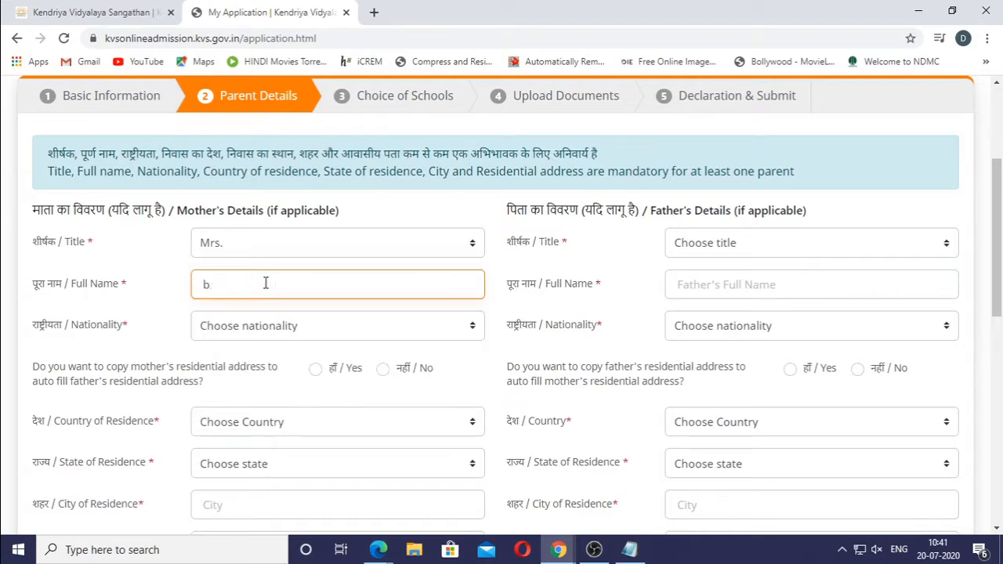
{"action": "key", "text": "BackSpace"}
{"action": "key", "text": "BackSpace"}
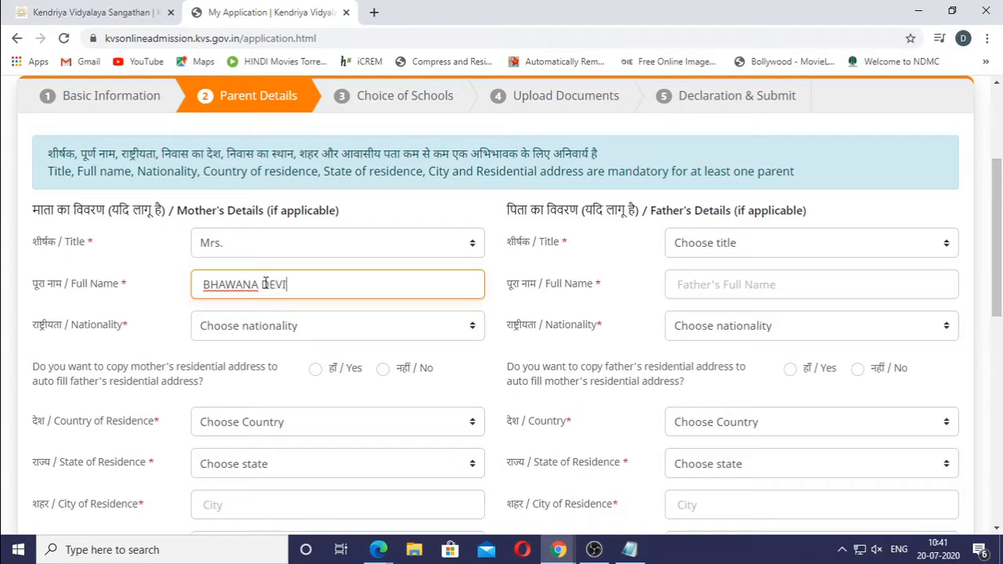
{"action": "left_click", "coordinate": [297, 324]}
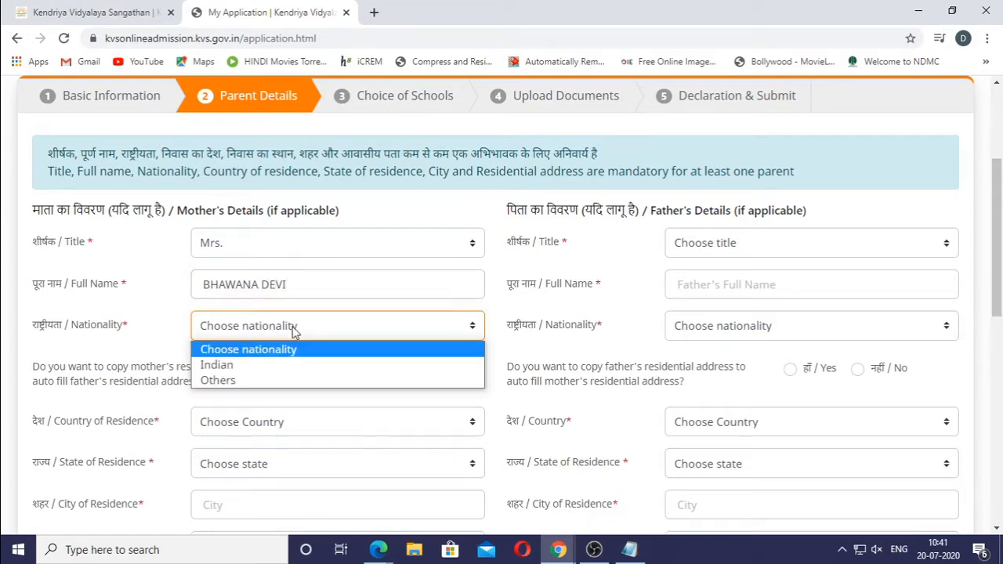
{"action": "left_click", "coordinate": [253, 368]}
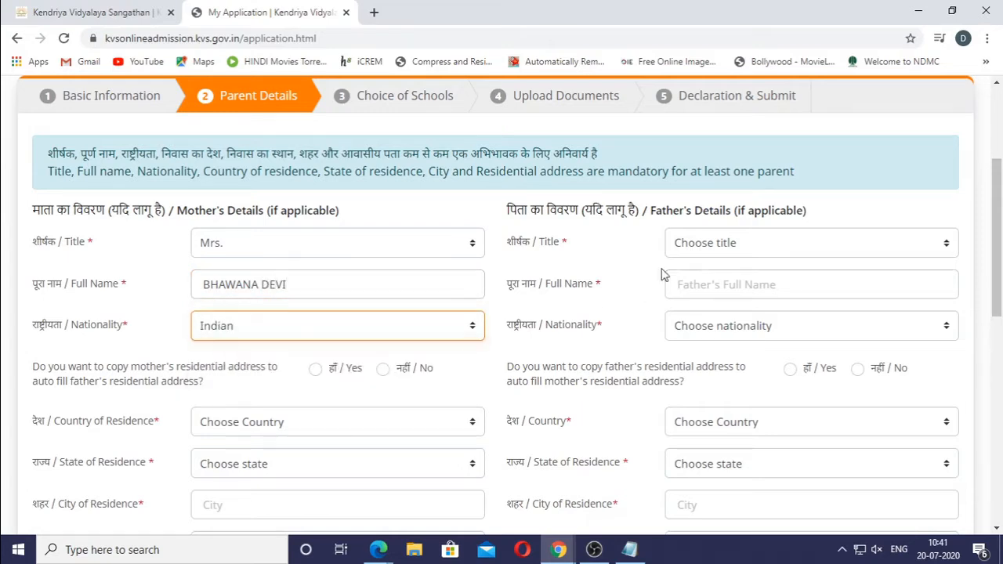
Fill in the father's title as Mr., his full name in capitals and his nationality as Indian.
{"action": "left_click", "coordinate": [743, 249]}
{"action": "left_click", "coordinate": [683, 283]}
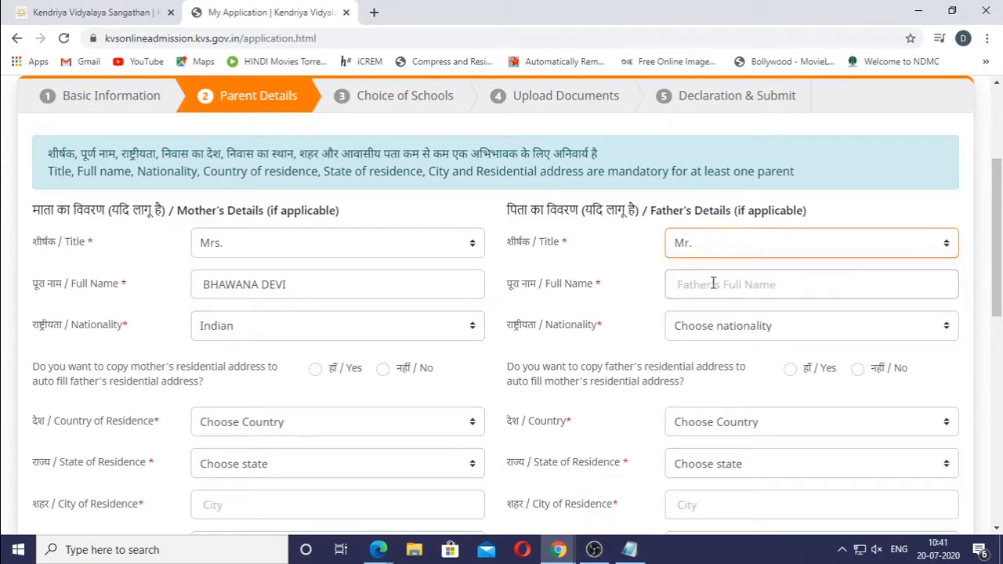
{"action": "left_click", "coordinate": [716, 285]}
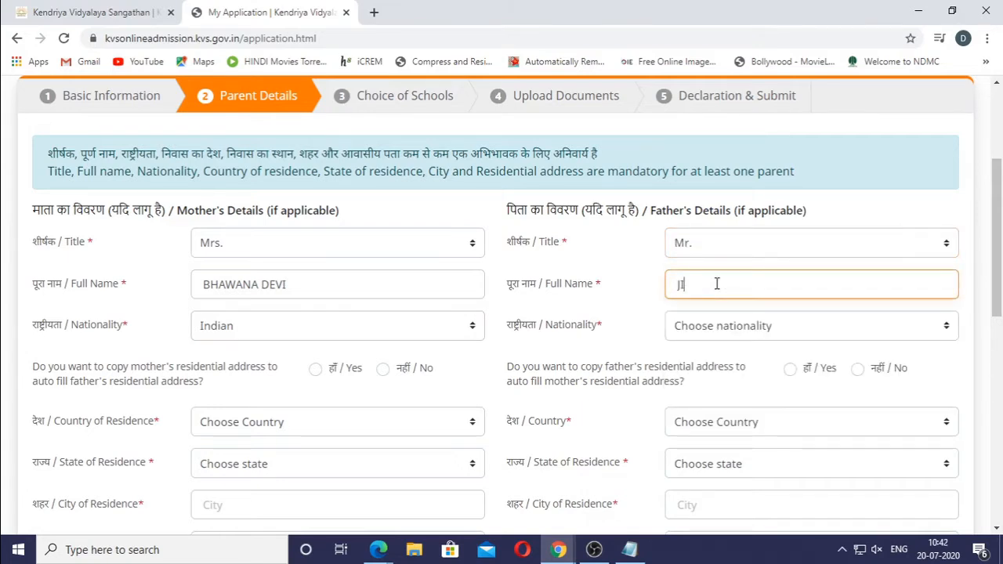
{"action": "key", "text": "Tab"}
{"action": "left_click", "coordinate": [754, 327]}
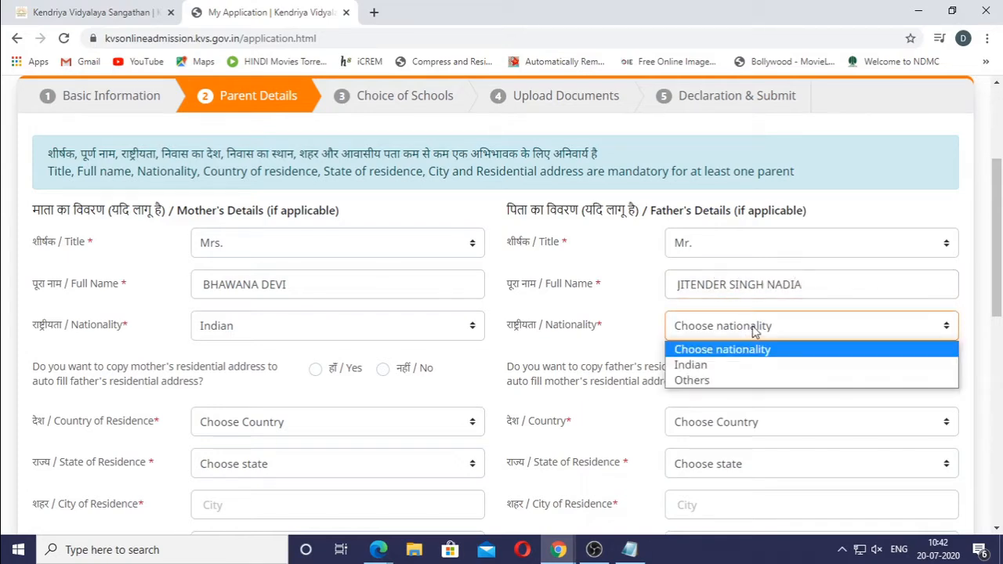
{"action": "left_click", "coordinate": [699, 363]}
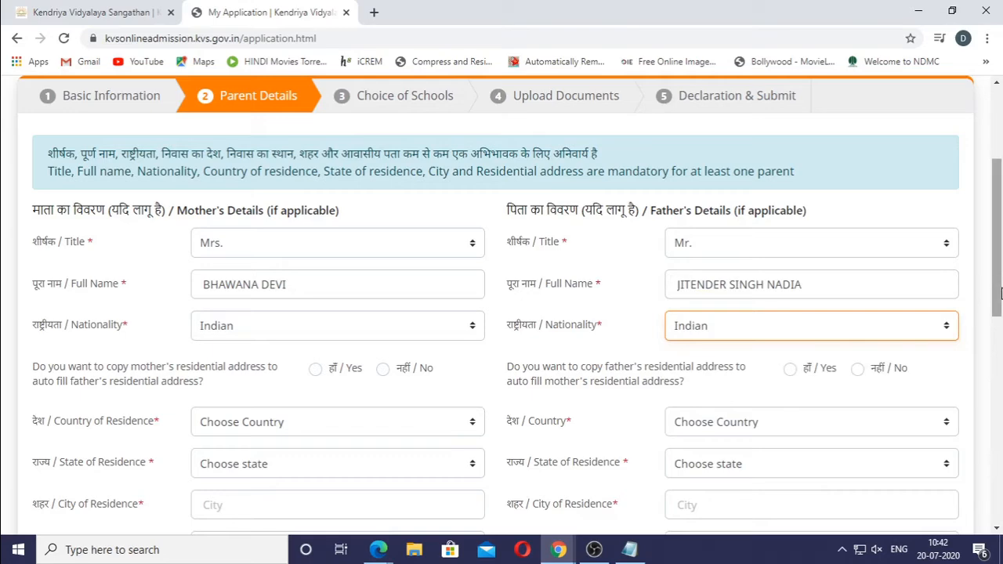
Have the mother's residential address copied to the father, and set her country to India, state to Delhi and her city of residence.
{"action": "scroll", "coordinate": [995, 235], "scroll_direction": "down", "scroll_amount": 2}
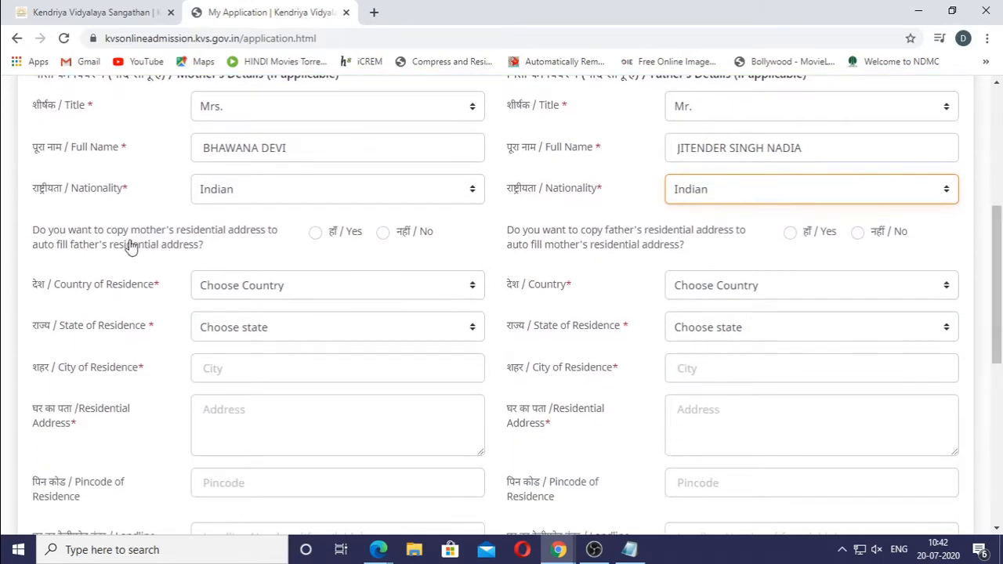
{"action": "left_click", "coordinate": [316, 234]}
{"action": "left_click", "coordinate": [256, 287]}
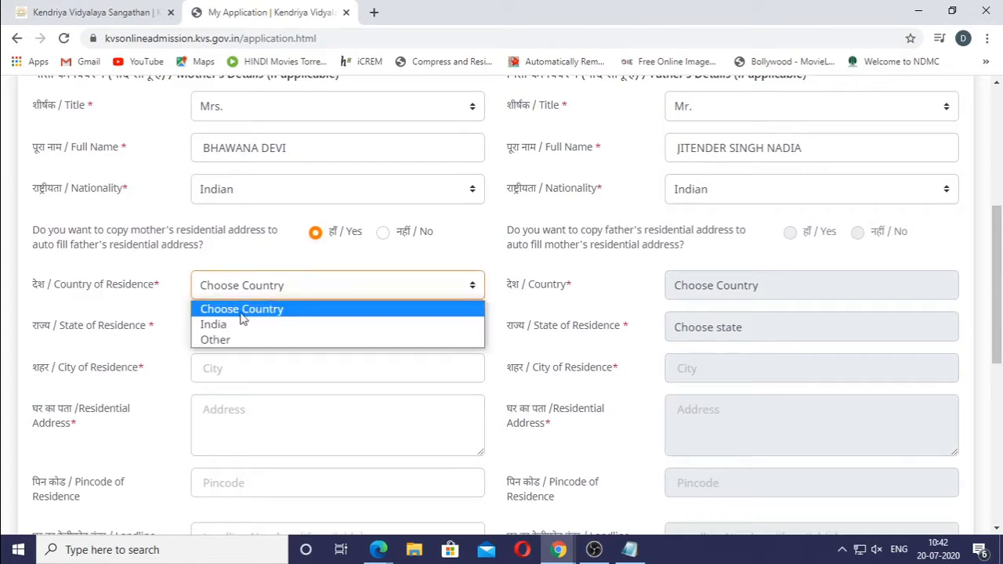
{"action": "left_click", "coordinate": [242, 323]}
{"action": "left_click", "coordinate": [251, 337]}
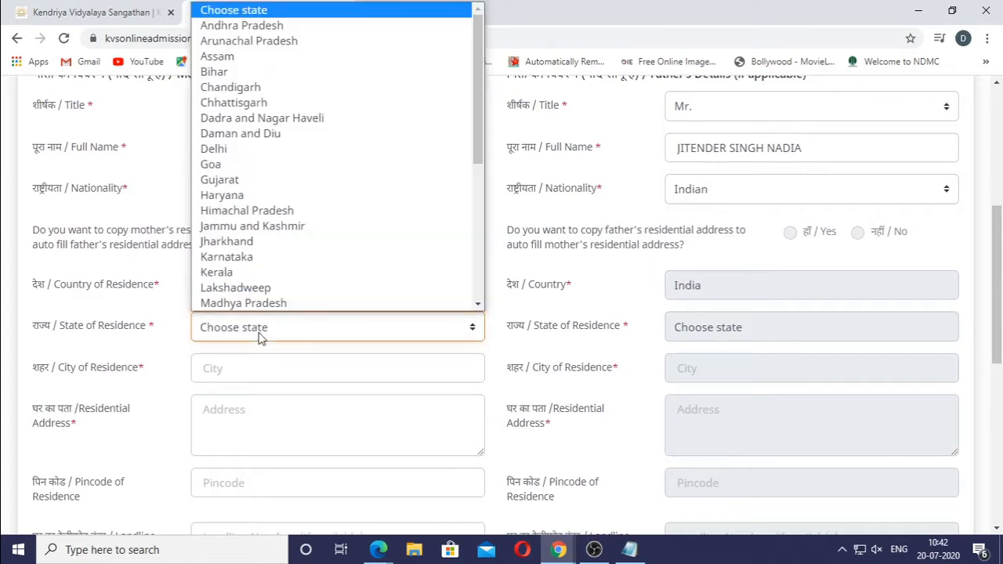
{"action": "left_click", "coordinate": [228, 144]}
{"action": "left_click", "coordinate": [234, 369]}
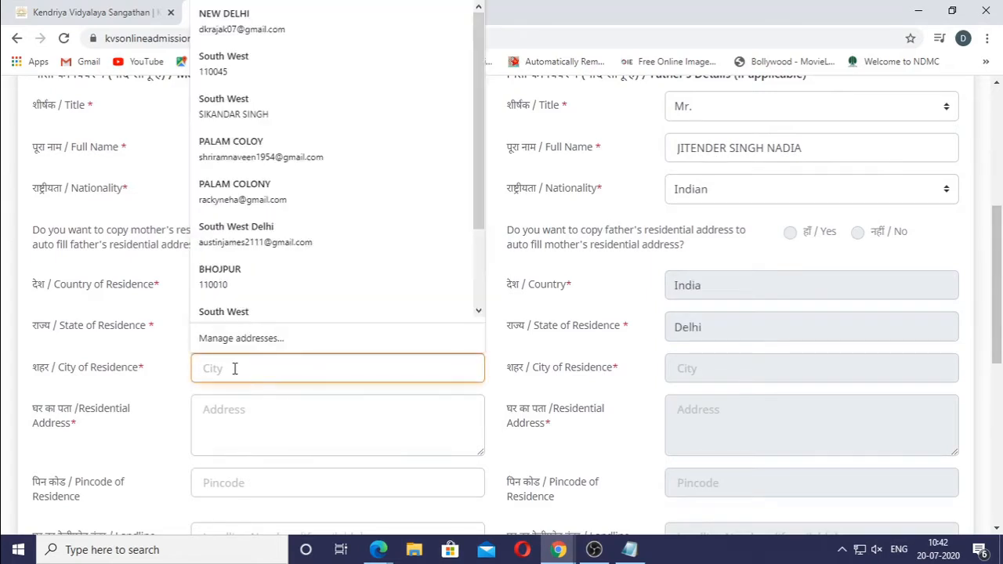
{"action": "type", "text": "NEW DELHI"}
{"action": "key", "text": "Tab"}
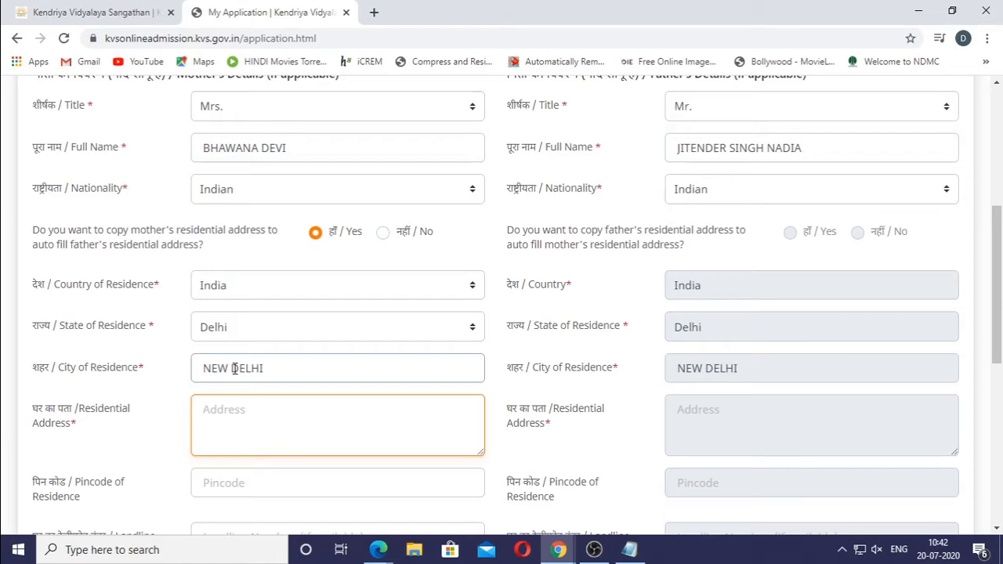
{"action": "type", "text": "FA"}
{"action": "type", "text": "AT NO"}
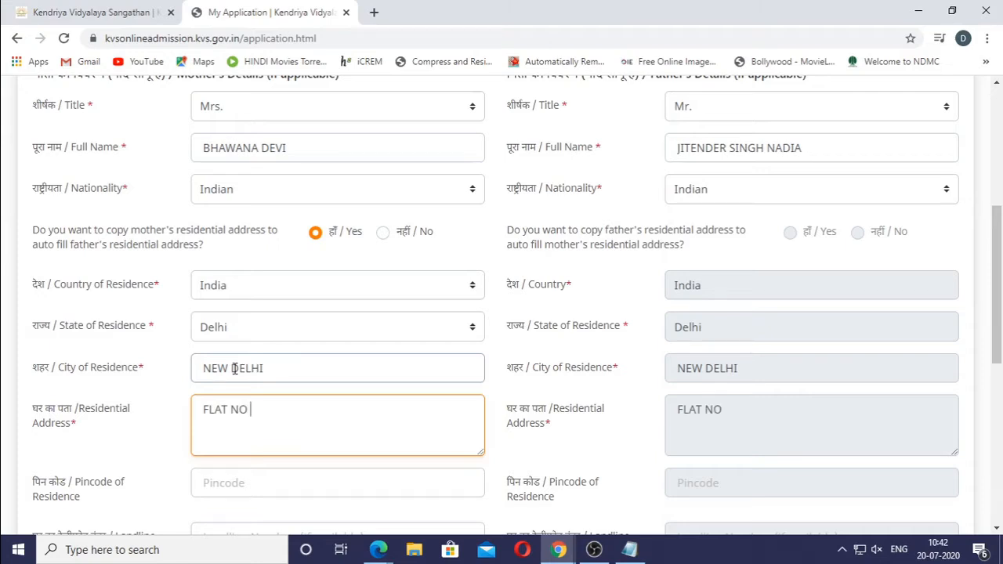
{"action": "key", "text": "BackSpace"}
{"action": "key", "text": "BackSpace"}
{"action": "key", "text": "BackSpace"}
{"action": "key", "text": "BackSpace"}
{"action": "key", "text": "BackSpace"}
{"action": "key", "text": "BackSpace"}
{"action": "key", "text": "BackSpace"}
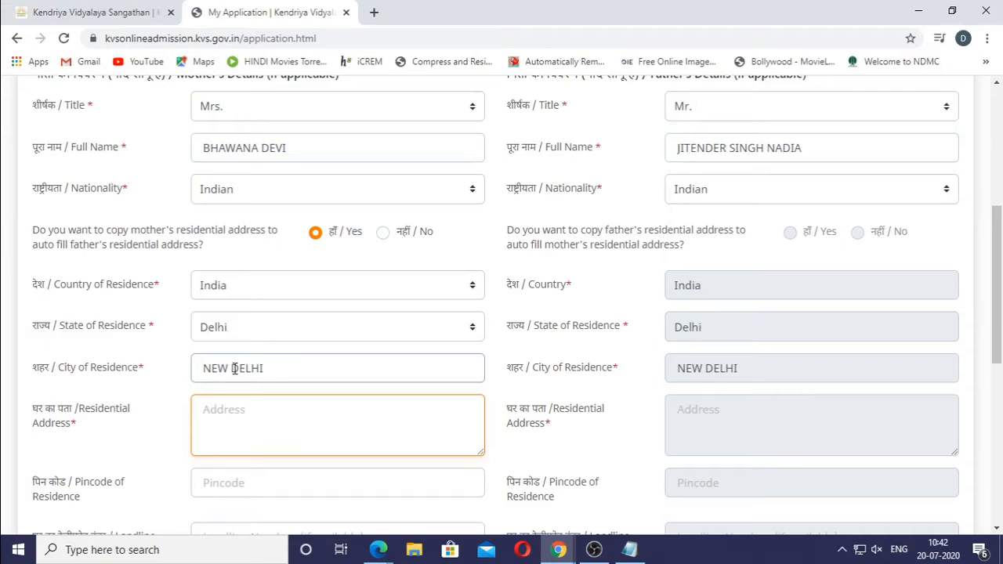
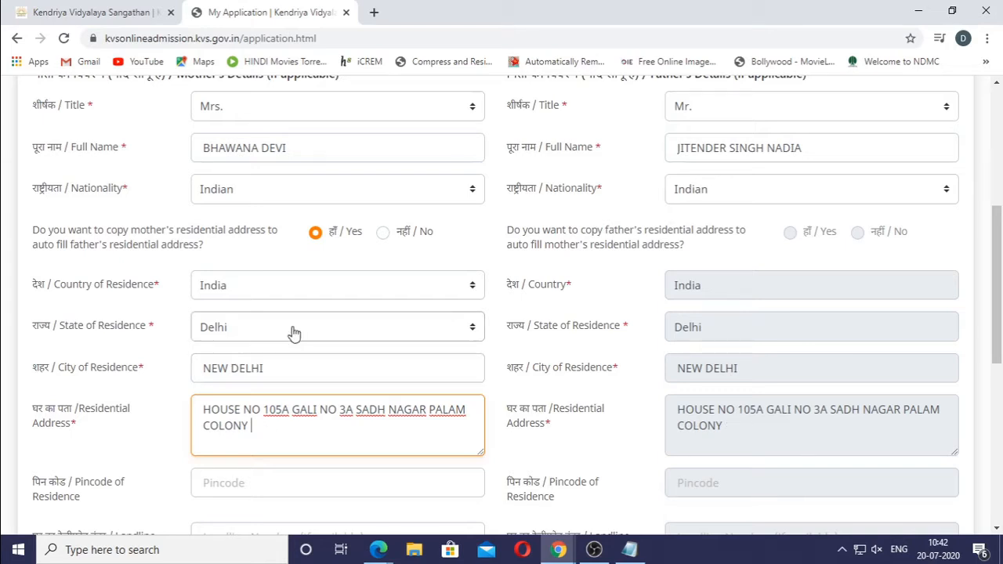
Insert the landmark between the lane number and the locality in the mother's residential address.
{"action": "left_click", "coordinate": [356, 411]}
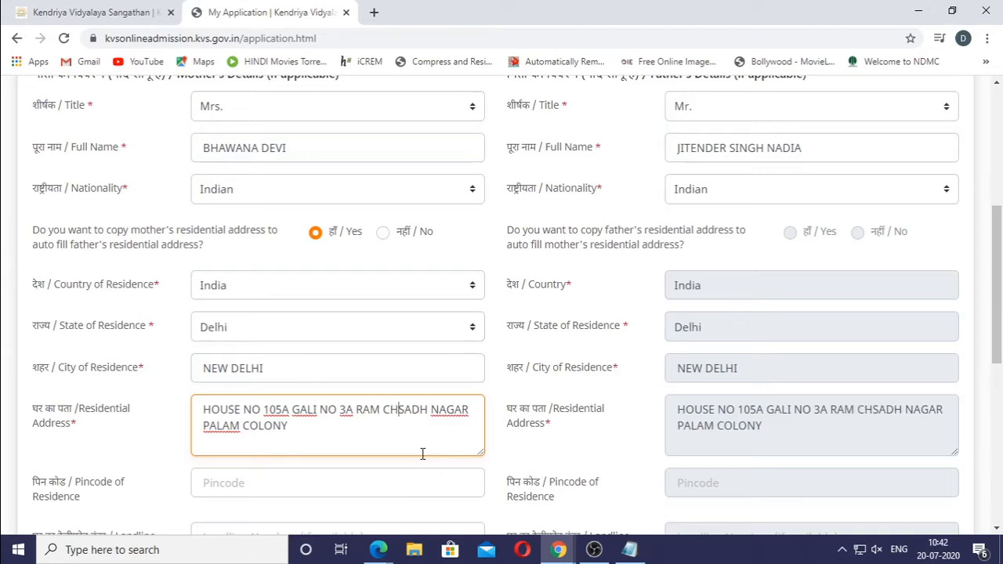
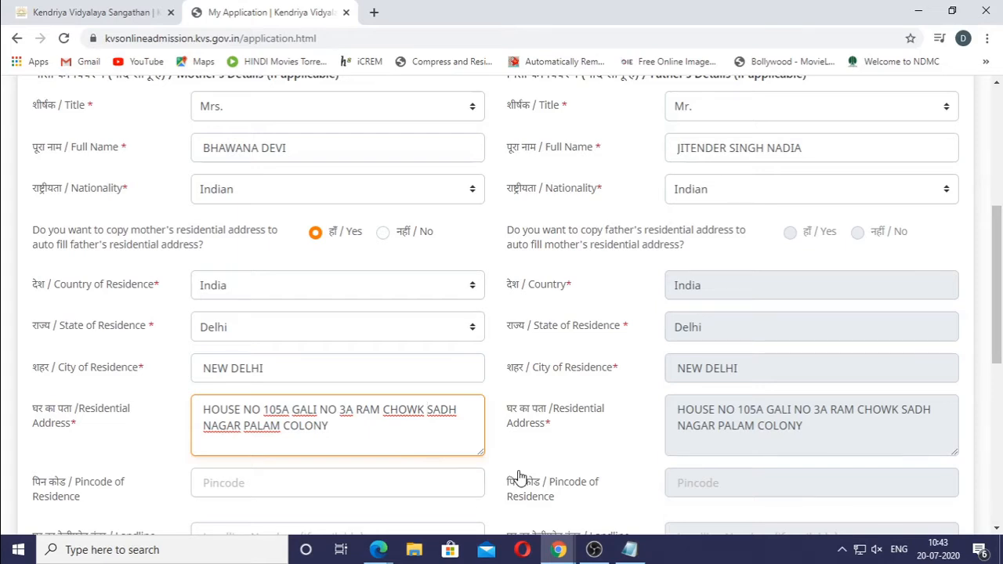
Fill in the postal pincode of the mother's residence.
{"action": "left_click", "coordinate": [305, 491]}
{"action": "type", "text": "1"}
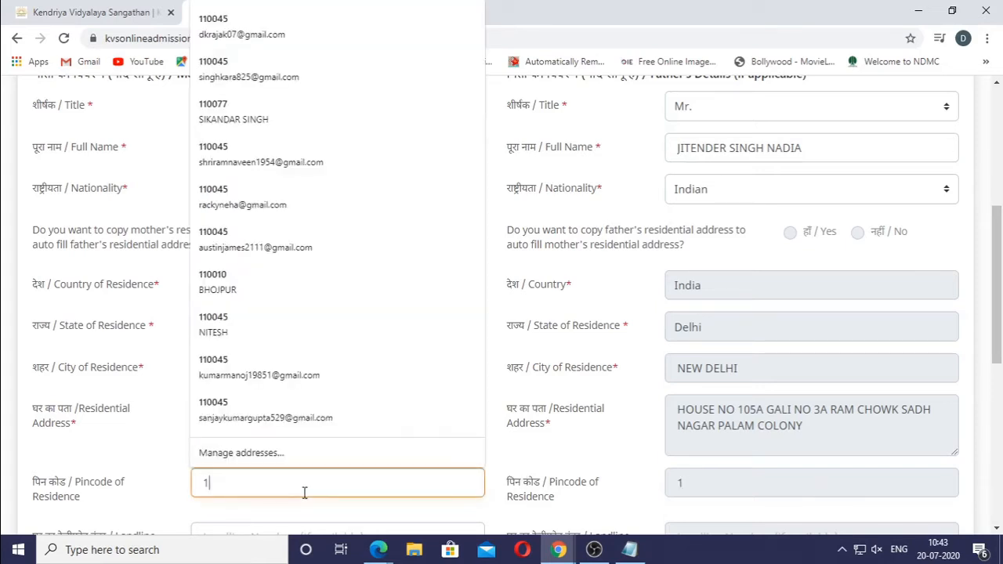
{"action": "type", "text": "10045"}
{"action": "key", "text": "Tab"}
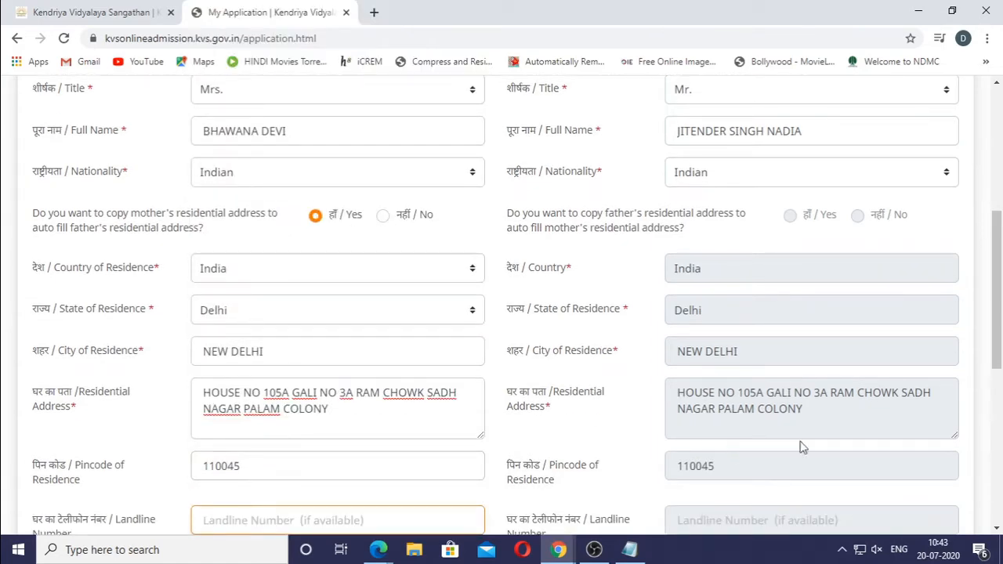
{"action": "left_click_drag", "start_coordinate": [997, 357], "coordinate": [996, 429]}
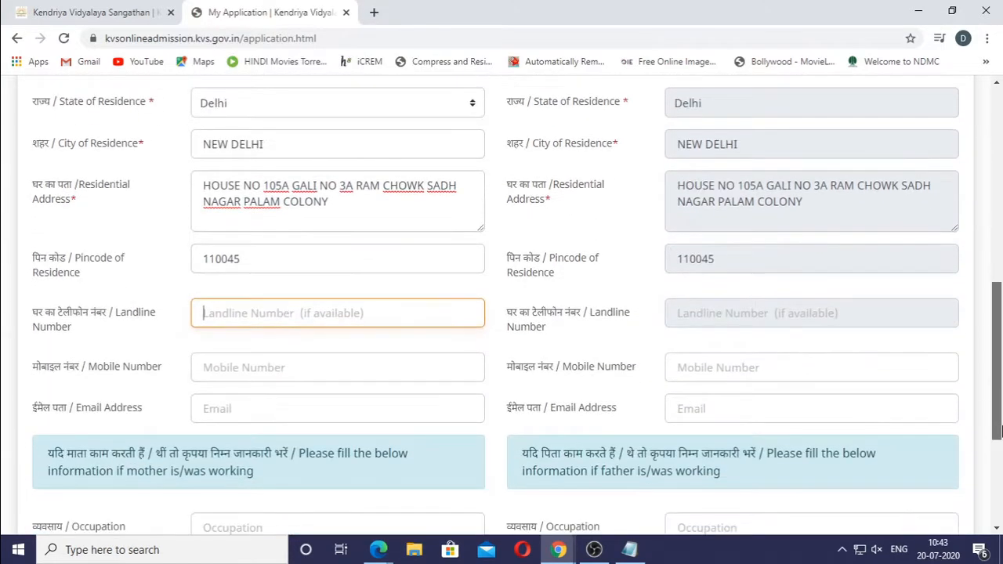
Enter the mother's and the father's mobile numbers in the parent details, leaving the landline number empty.
{"action": "left_click", "coordinate": [250, 375]}
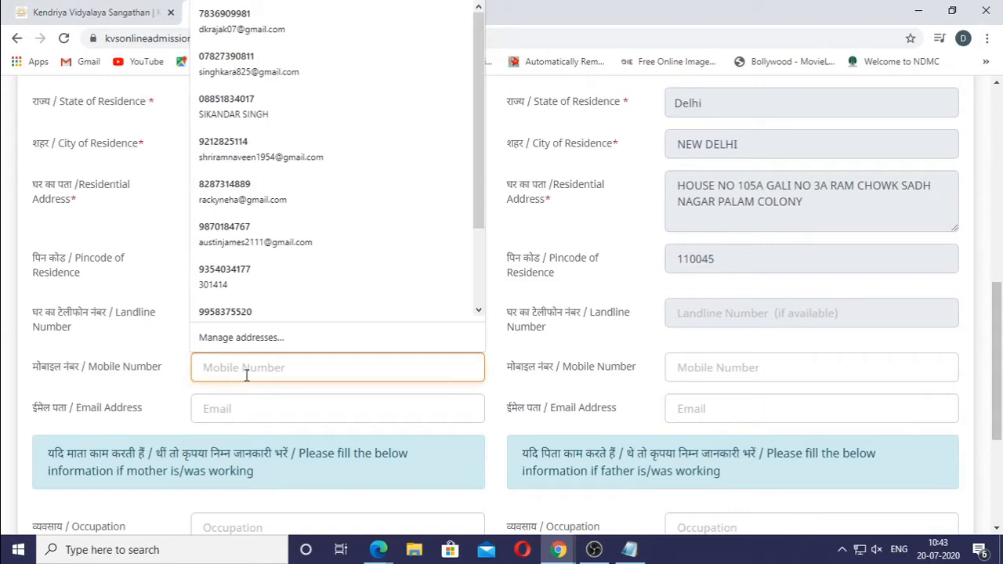
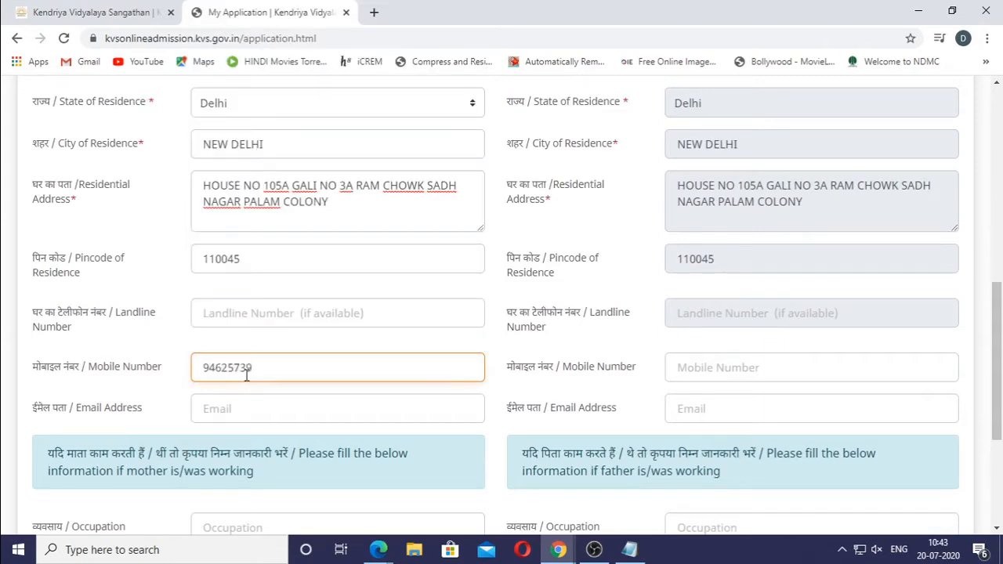
{"action": "key", "text": "Tab"}
{"action": "left_click", "coordinate": [727, 367]}
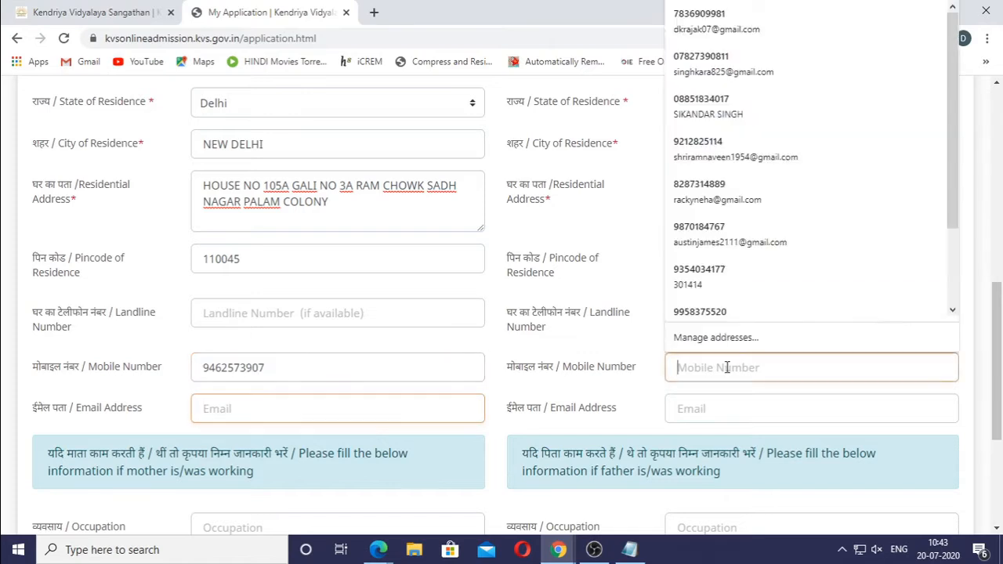
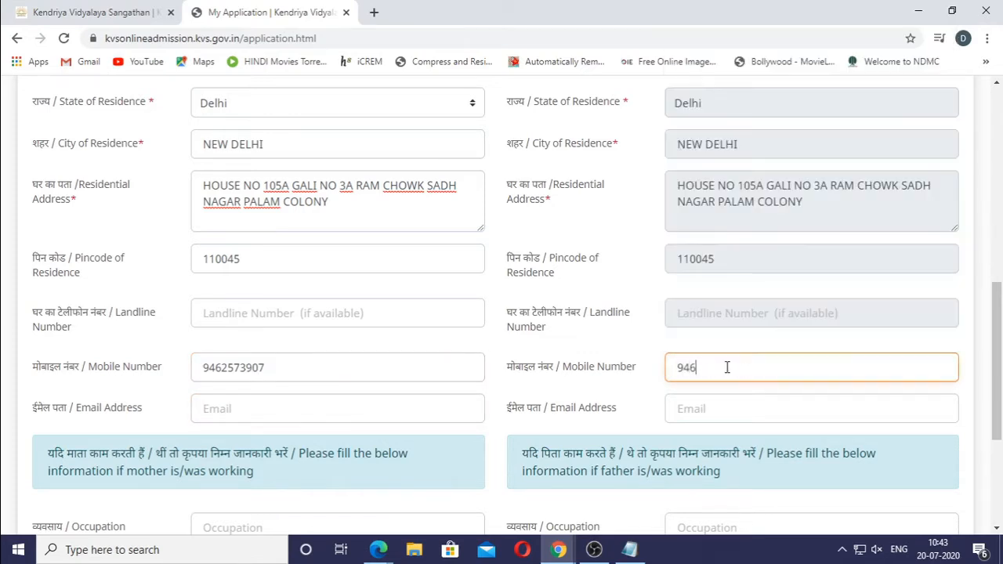
Fill in the mother's email address and reuse the same address as the father's email.
{"action": "left_click", "coordinate": [249, 405]}
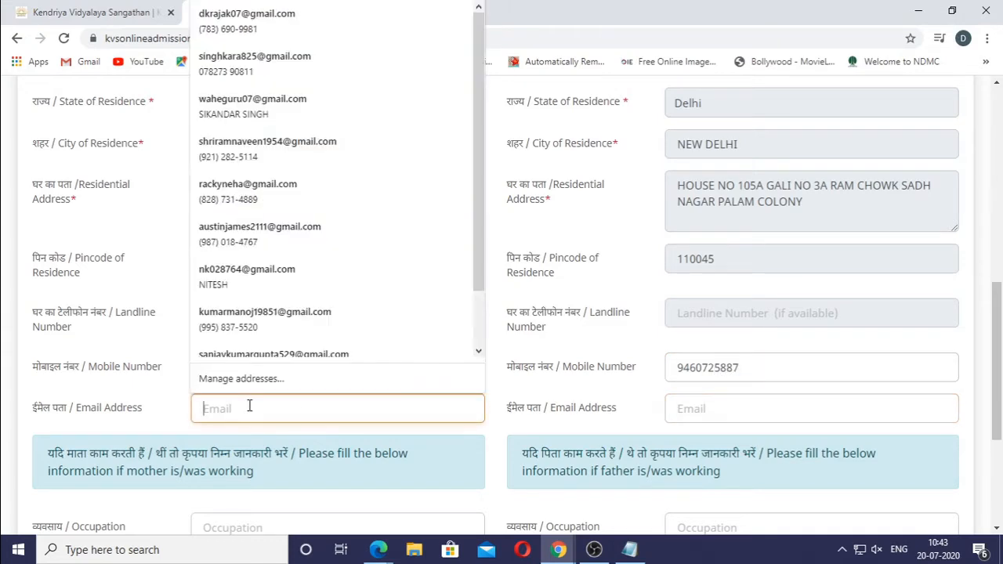
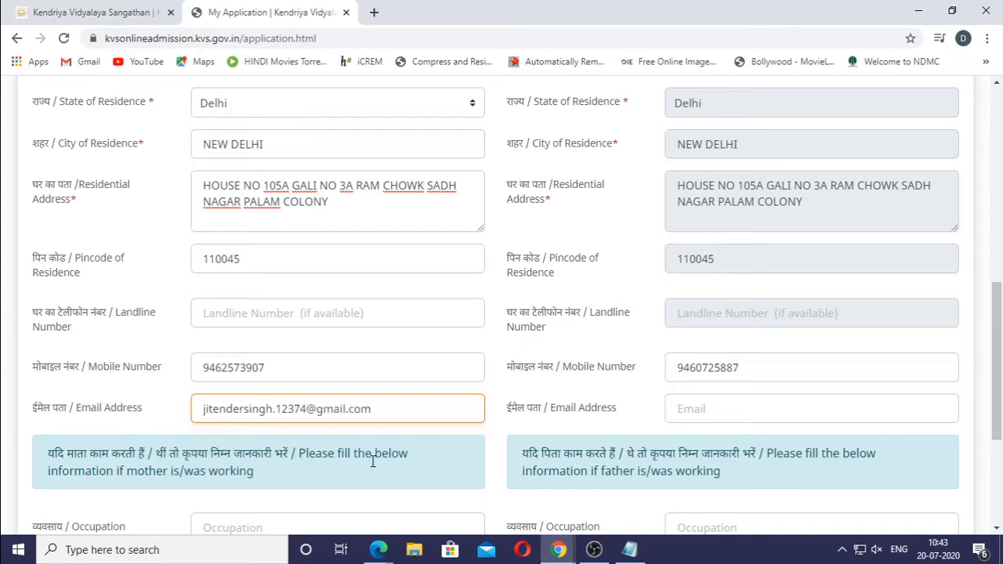
{"action": "left_click_drag", "start_coordinate": [392, 409], "coordinate": [128, 411]}
{"action": "key", "text": "ctrl+c"}
{"action": "left_click", "coordinate": [743, 401]}
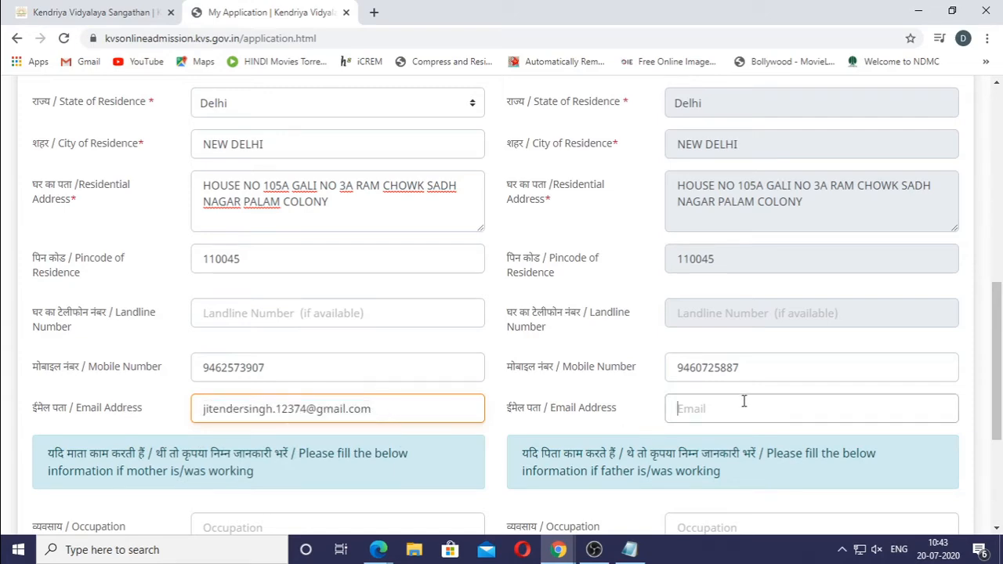
{"action": "key", "text": "ctrl+v"}
Enter HOME MAKER as the mother's occupation and leave her organisation blank.
{"action": "left_click_drag", "start_coordinate": [999, 384], "coordinate": [999, 445]}
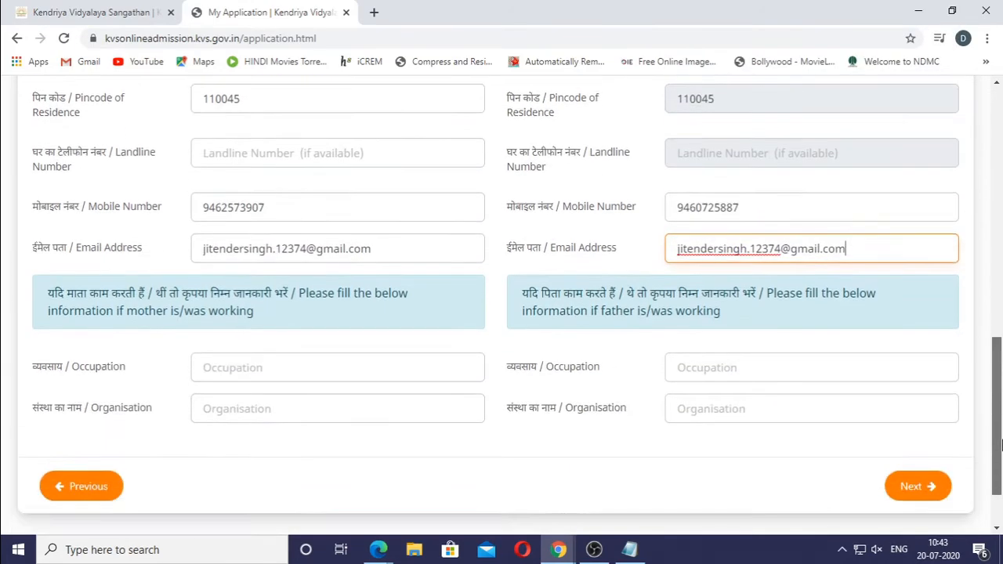
{"action": "left_click", "coordinate": [262, 373]}
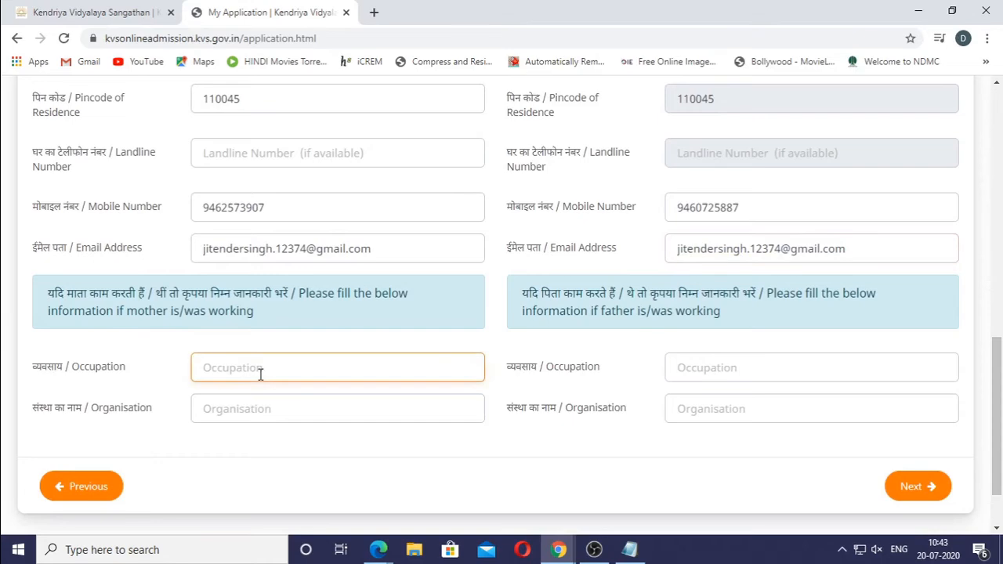
{"action": "mouse_move", "coordinate": [1000, 381]}
{"action": "left_mouse_down"}
{"action": "mouse_move", "coordinate": [1000, 210]}
{"action": "mouse_move", "coordinate": [1000, 377]}
{"action": "left_mouse_up"}
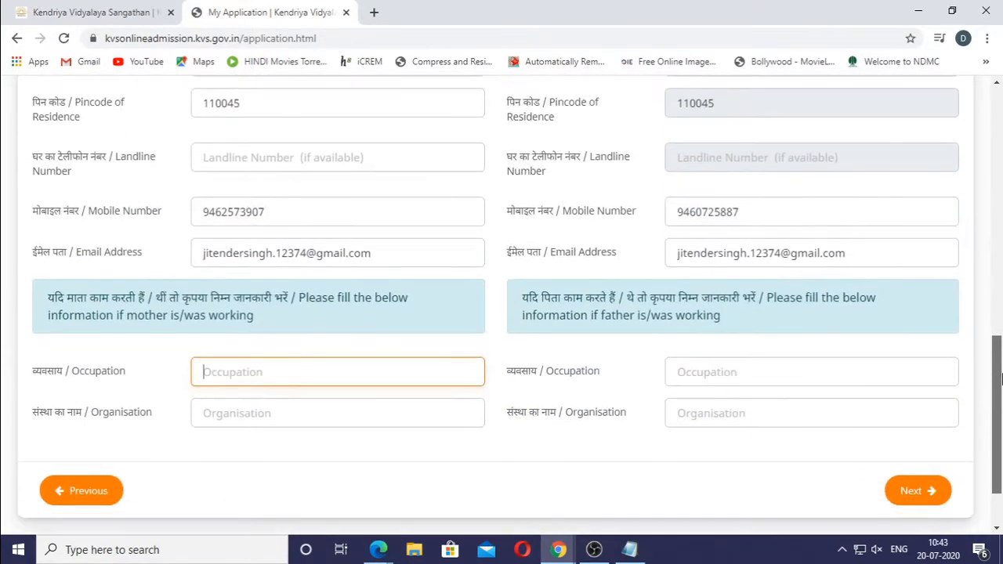
{"action": "type", "text": "house"}
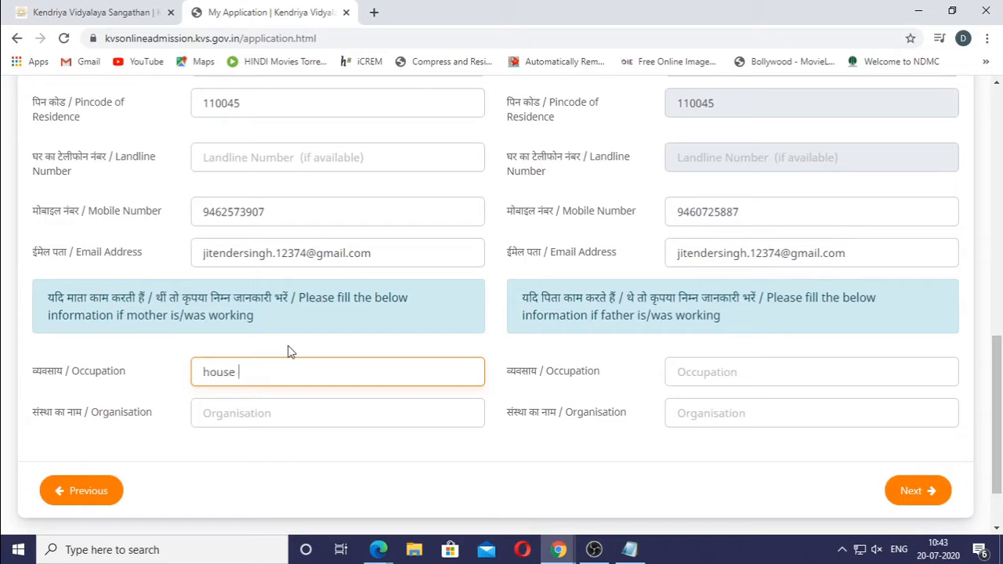
{"action": "key", "text": "BackSpace"}
{"action": "key", "text": "BackSpace"}
{"action": "type", "text": "HOME MAKE"}
{"action": "key", "text": "Tab"}
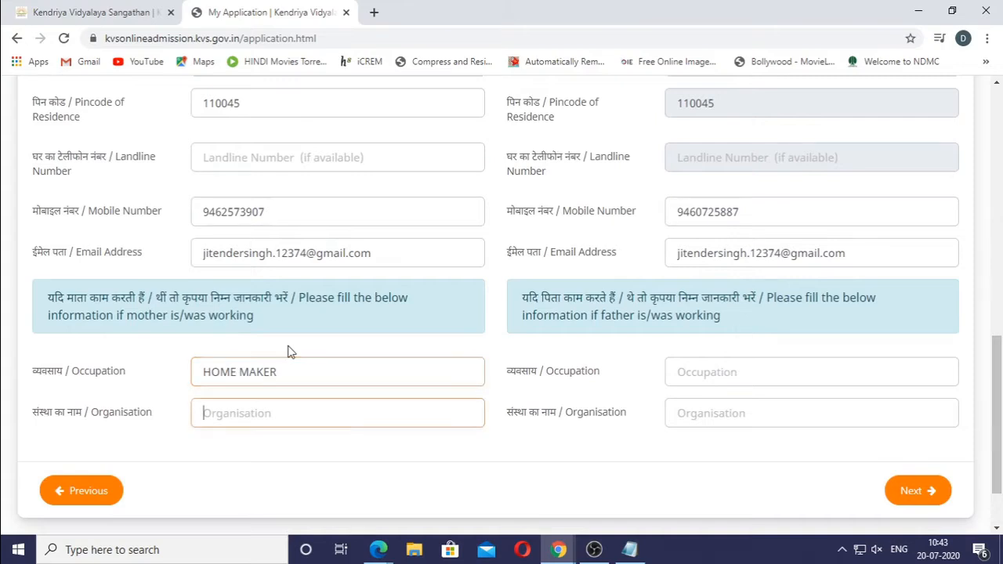
Set the father's occupation to DEFENCE PERSONAL and his organisation to INDIAN ARMY.
{"action": "left_click", "coordinate": [738, 383]}
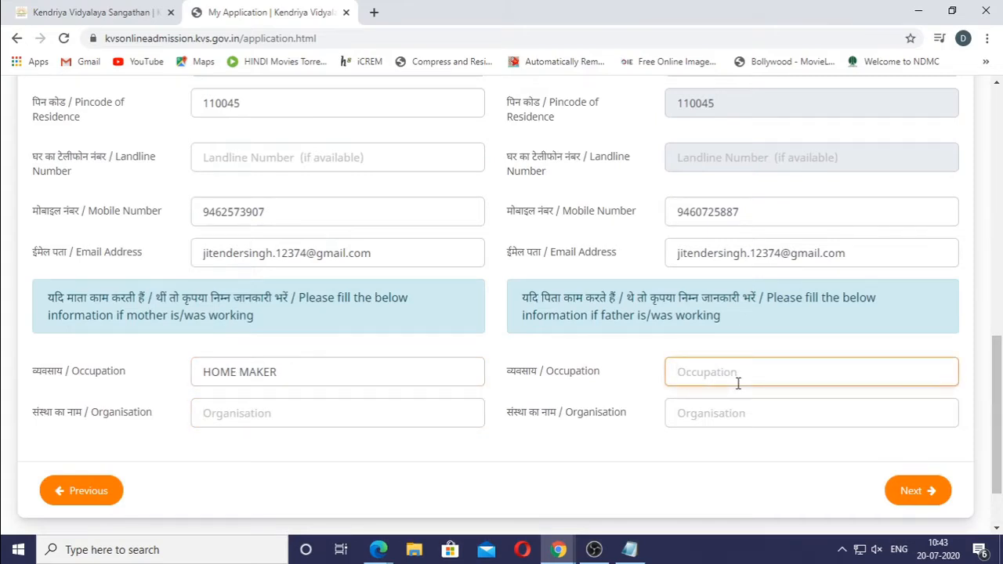
{"action": "type", "text": "INA"}
{"action": "type", "text": "DIAN ARMY"}
{"action": "left_click_drag", "start_coordinate": [764, 371], "coordinate": [499, 381]}
{"action": "type", "text": "DEFENCE PERSON"}
{"action": "key", "text": "BackSpace"}
{"action": "type", "text": "AL"}
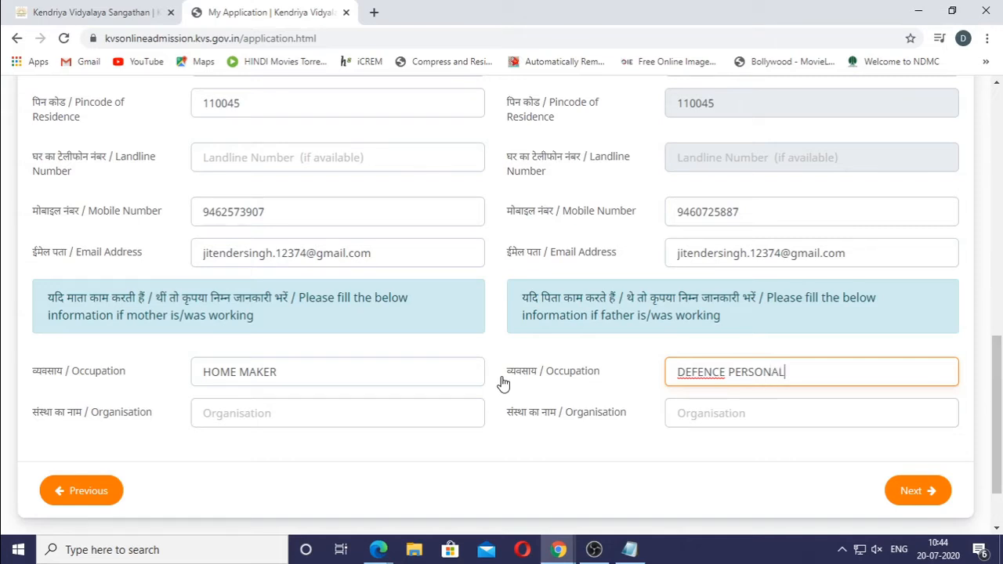
{"action": "key", "text": "Tab"}
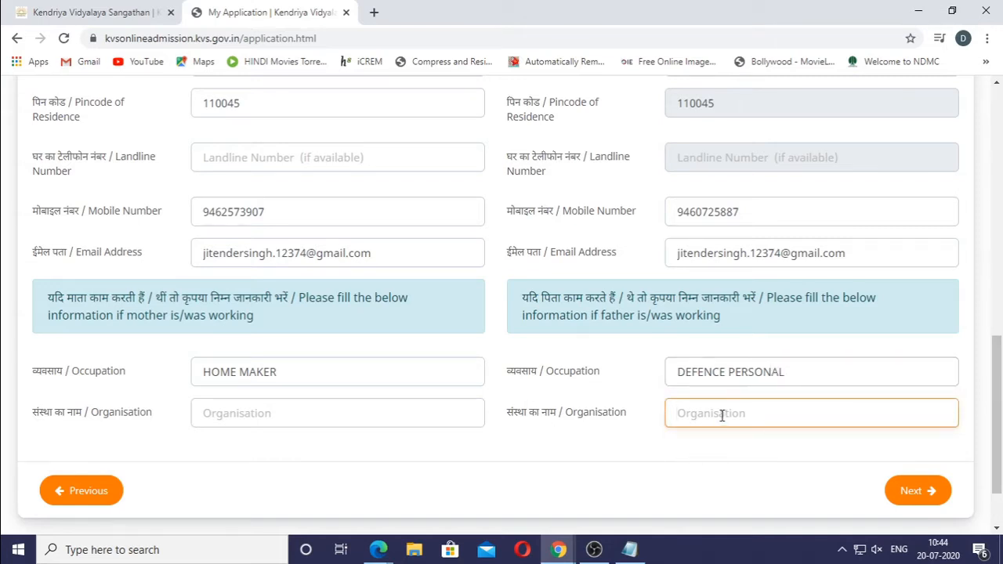
{"action": "type", "text": "INDIAN A"}
{"action": "type", "text": "RMY"}
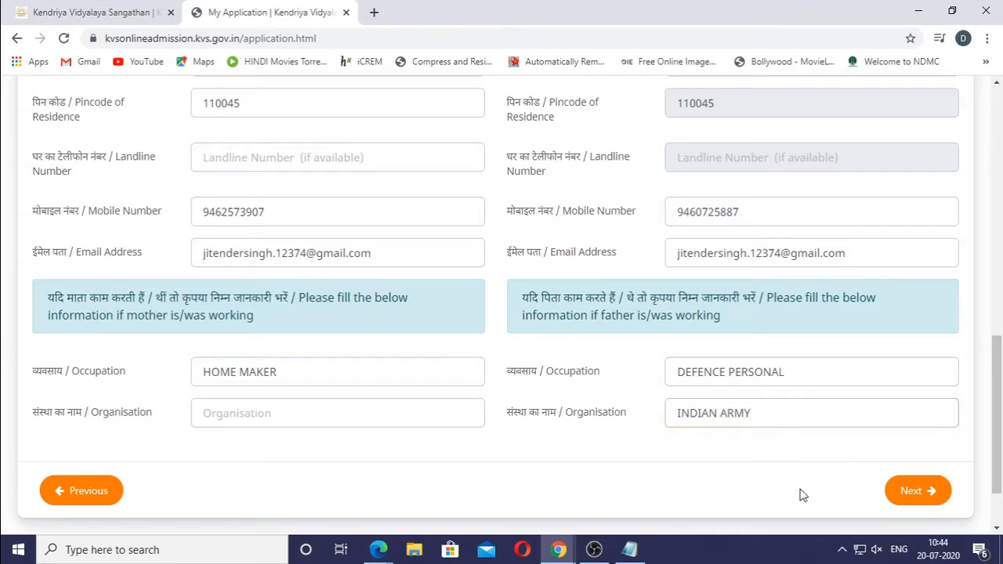
Proceed to Choice of Schools and select KV DELHI CANTT. NO.2 (SHIFT I) in Delhi as the first Vidyalaya.
{"action": "left_click", "coordinate": [915, 489]}
{"action": "scroll", "coordinate": [926, 485], "scroll_direction": "down", "scroll_amount": 1}
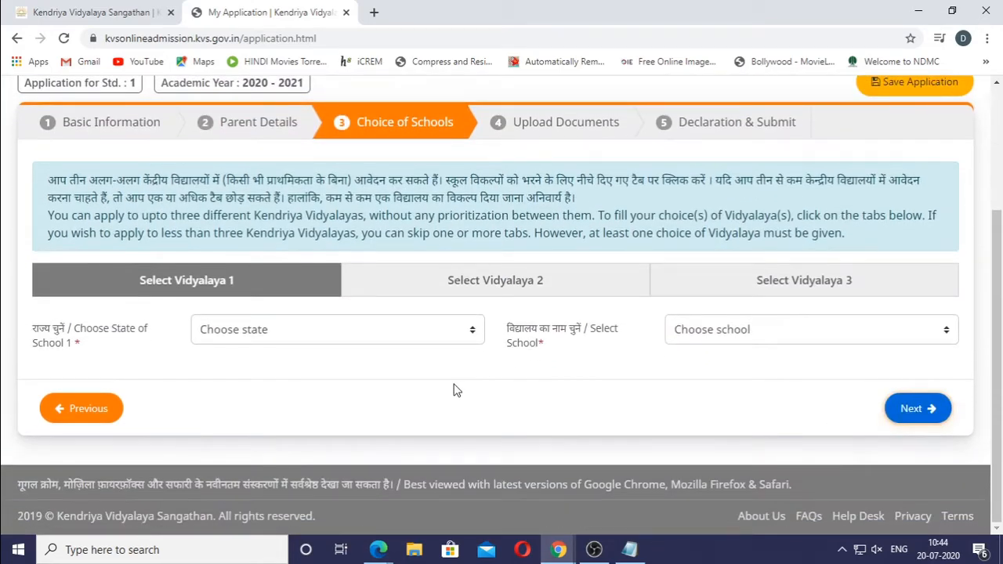
{"action": "left_click", "coordinate": [257, 336]}
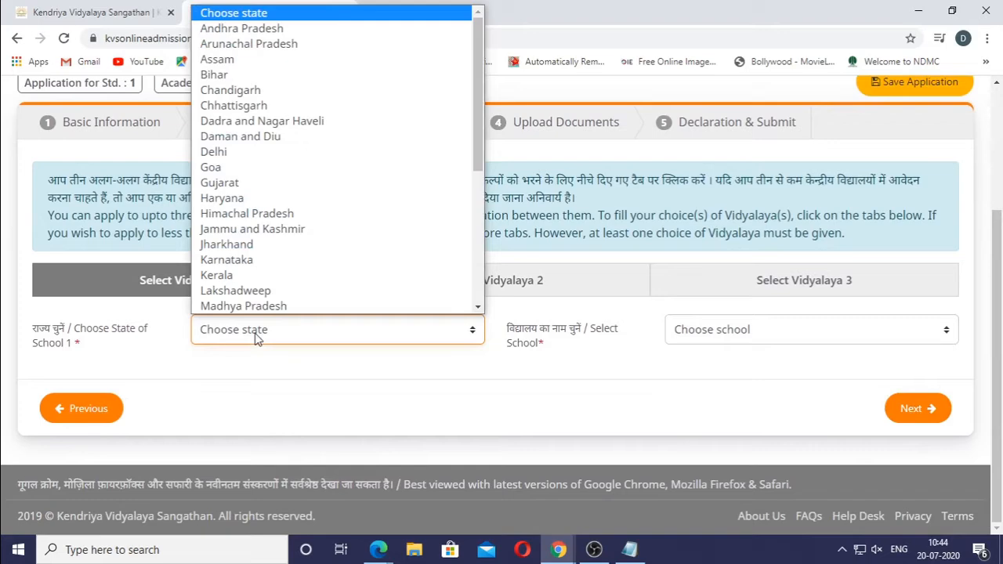
{"action": "scroll", "coordinate": [258, 200], "scroll_direction": "down", "scroll_amount": 1}
{"action": "left_click", "coordinate": [248, 126]}
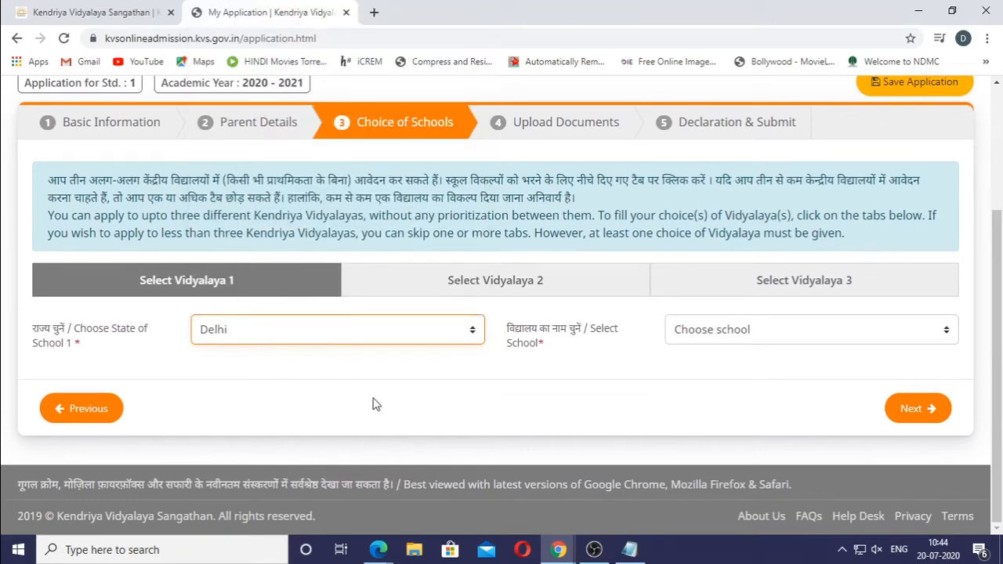
{"action": "left_click", "coordinate": [713, 333]}
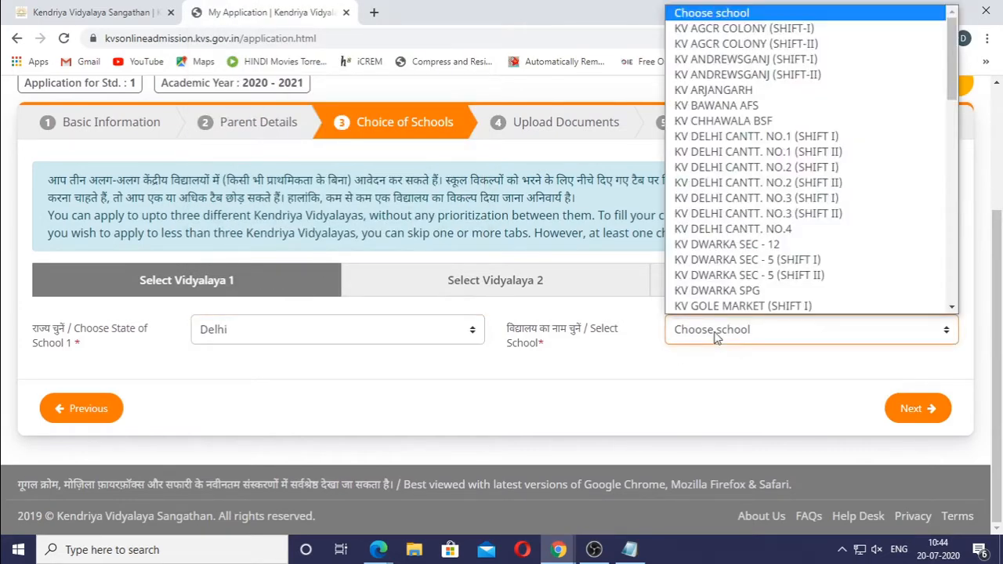
{"action": "scroll", "coordinate": [783, 283], "scroll_direction": "down", "scroll_amount": 1}
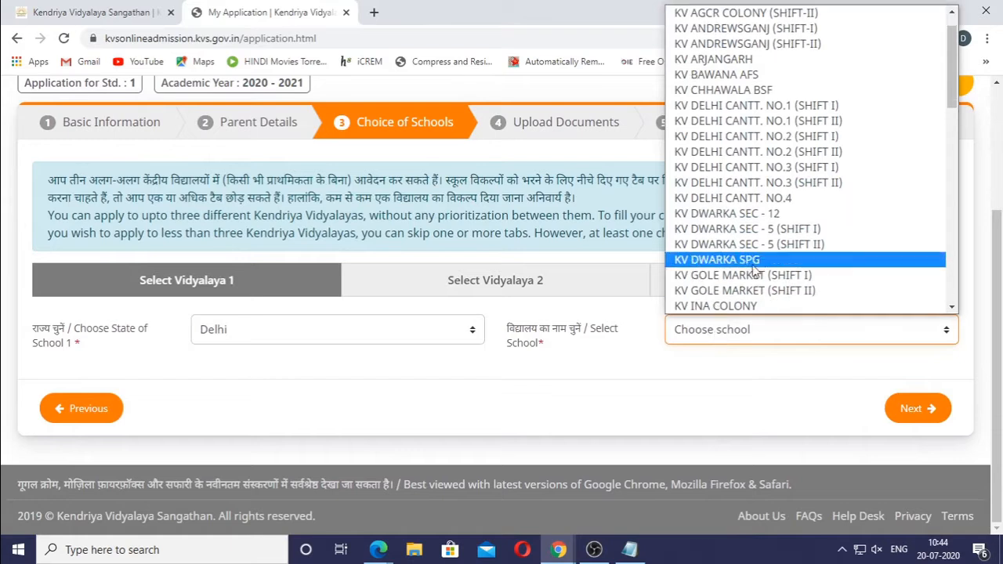
{"action": "left_click", "coordinate": [790, 147]}
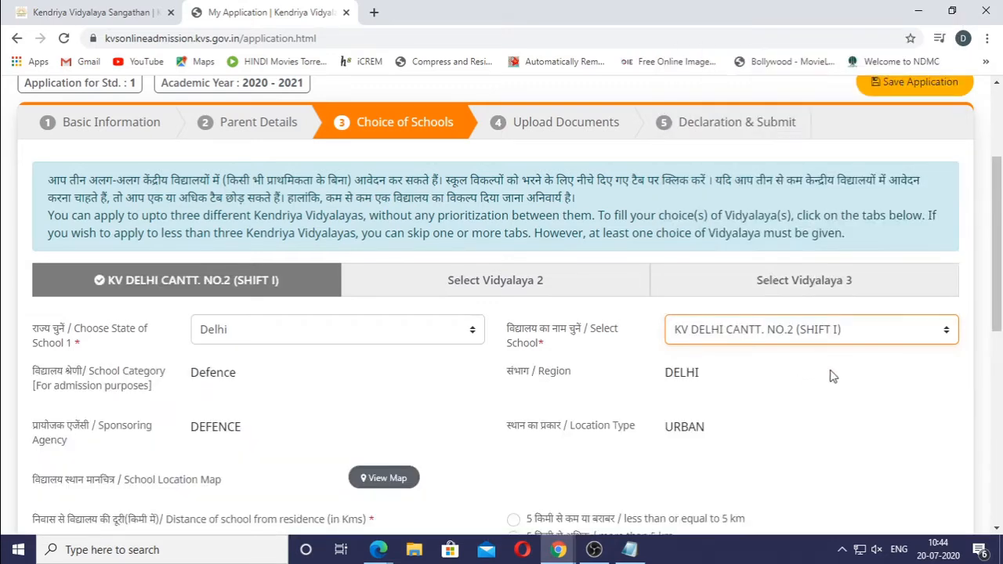
Mark the school's distance from residence as less than or equal to 5 km and choose service priority category 1 for central government employees.
{"action": "left_click_drag", "start_coordinate": [1000, 312], "coordinate": [939, 407]}
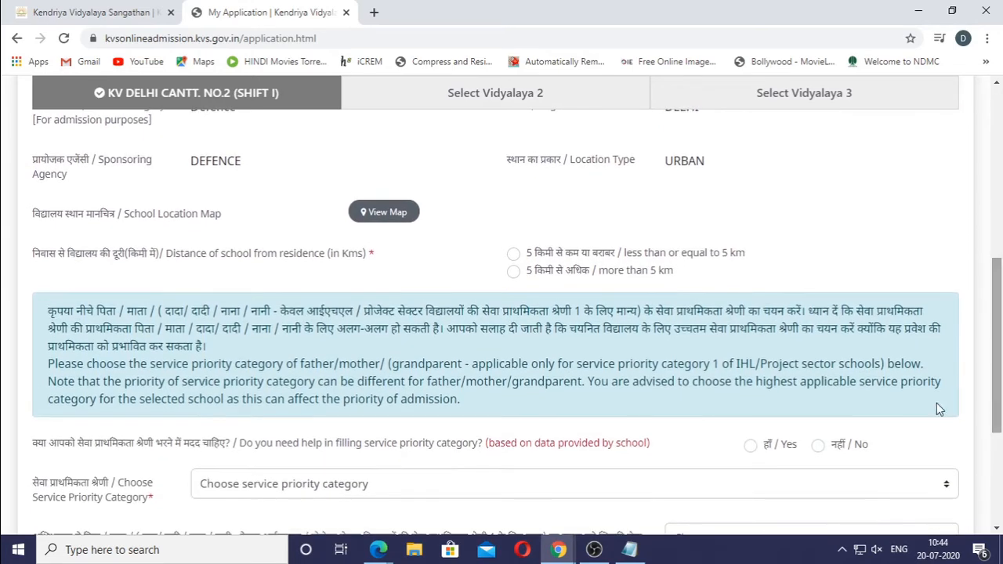
{"action": "left_click", "coordinate": [513, 257]}
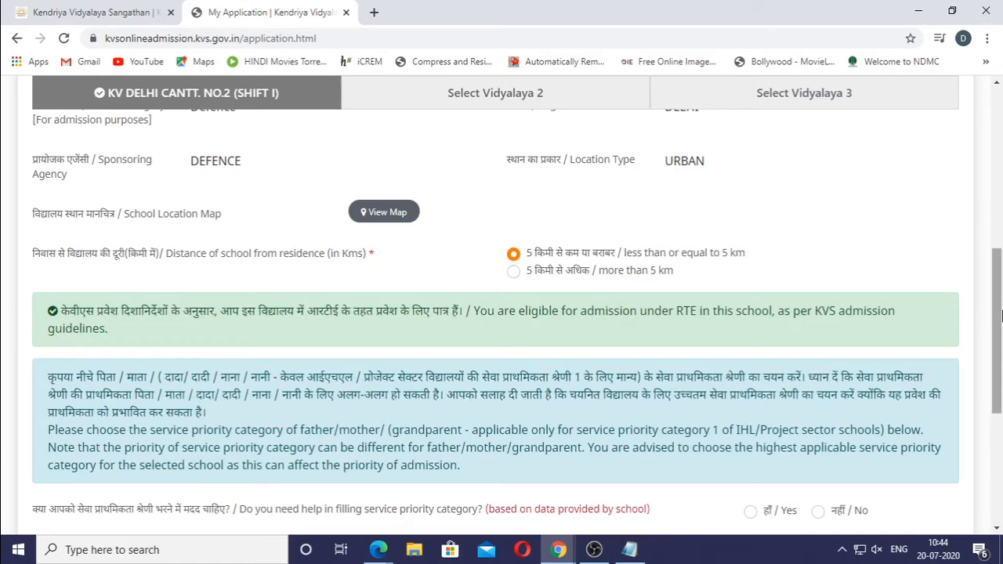
{"action": "left_click_drag", "start_coordinate": [1000, 315], "coordinate": [1001, 359]}
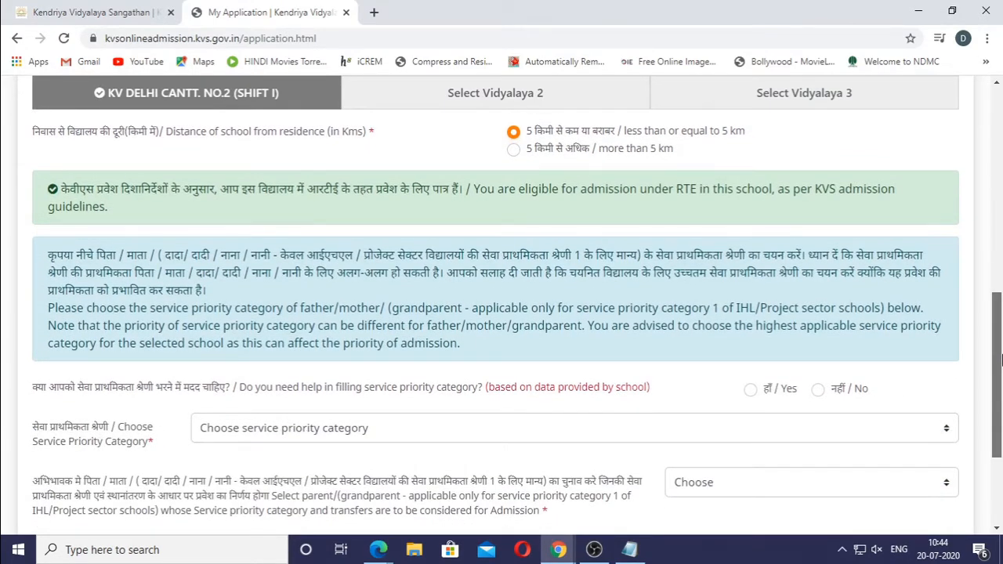
{"action": "left_click_drag", "start_coordinate": [1002, 360], "coordinate": [1001, 381]}
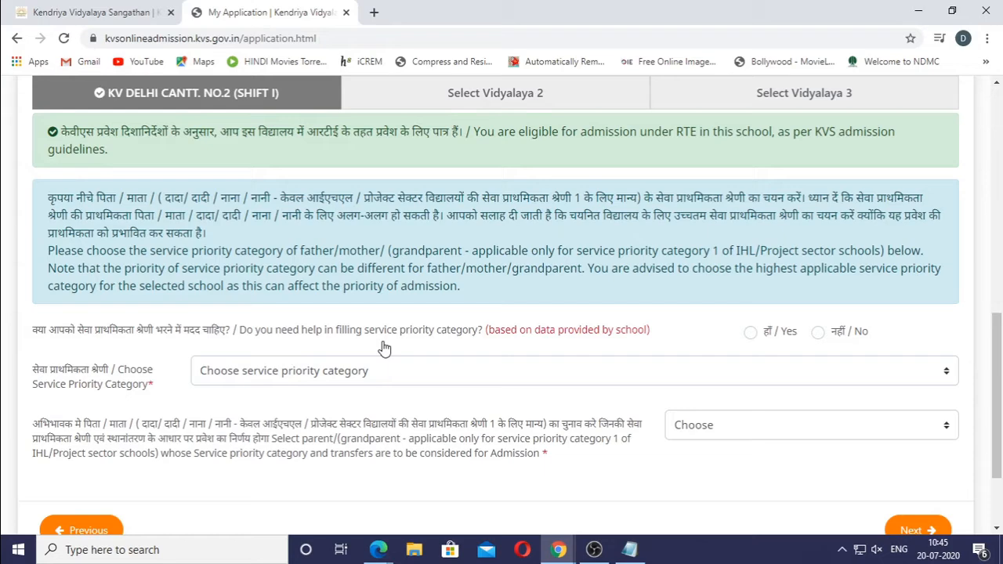
{"action": "left_click", "coordinate": [306, 374]}
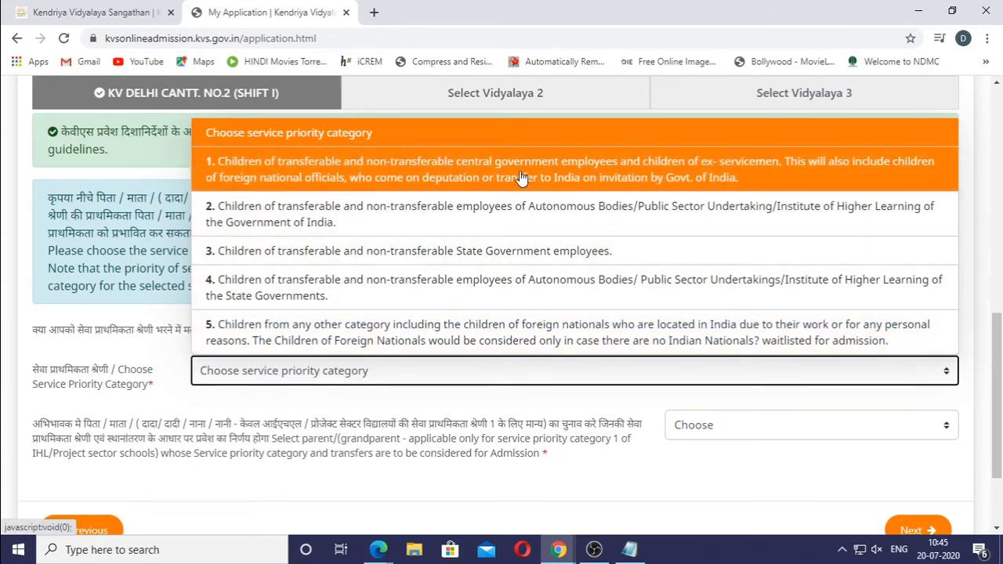
{"action": "left_click", "coordinate": [712, 173]}
Request help with the service priority category, giving INDIAN ARMY as employer and Serving (Permanent employee) Parent as employment status.
{"action": "left_click", "coordinate": [757, 342]}
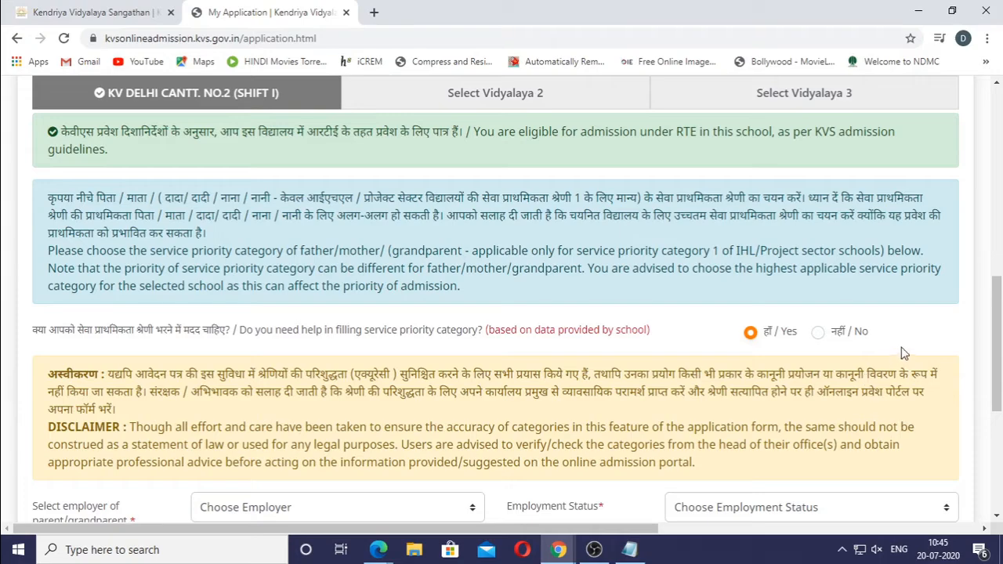
{"action": "left_click_drag", "start_coordinate": [997, 345], "coordinate": [1000, 419]}
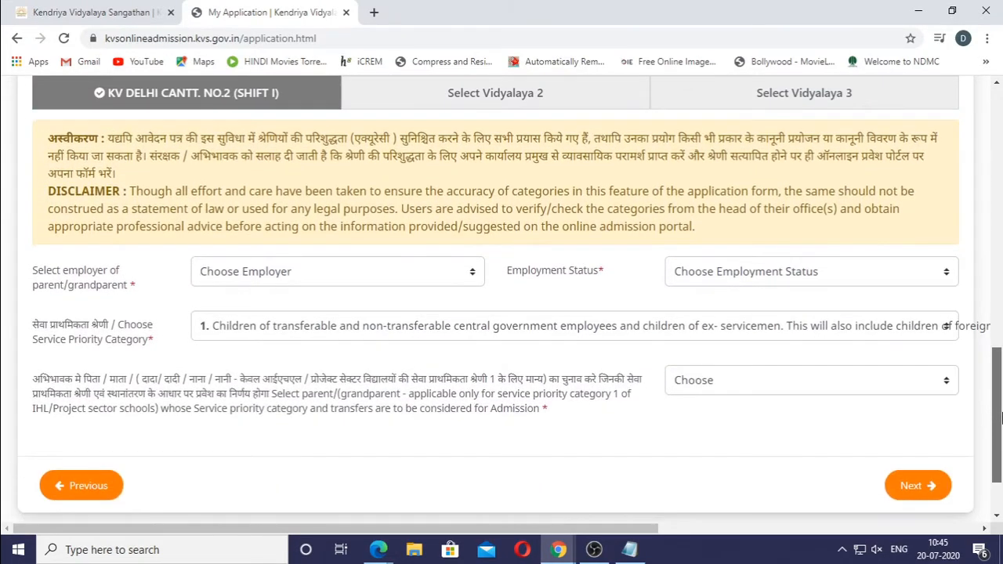
{"action": "left_click", "coordinate": [313, 284]}
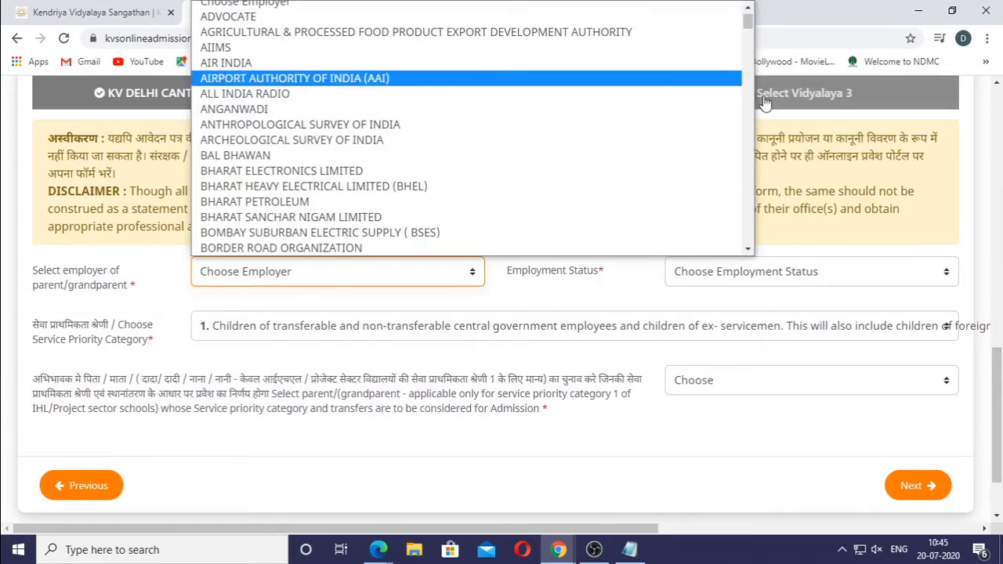
{"action": "left_click_drag", "start_coordinate": [749, 25], "coordinate": [758, 118]}
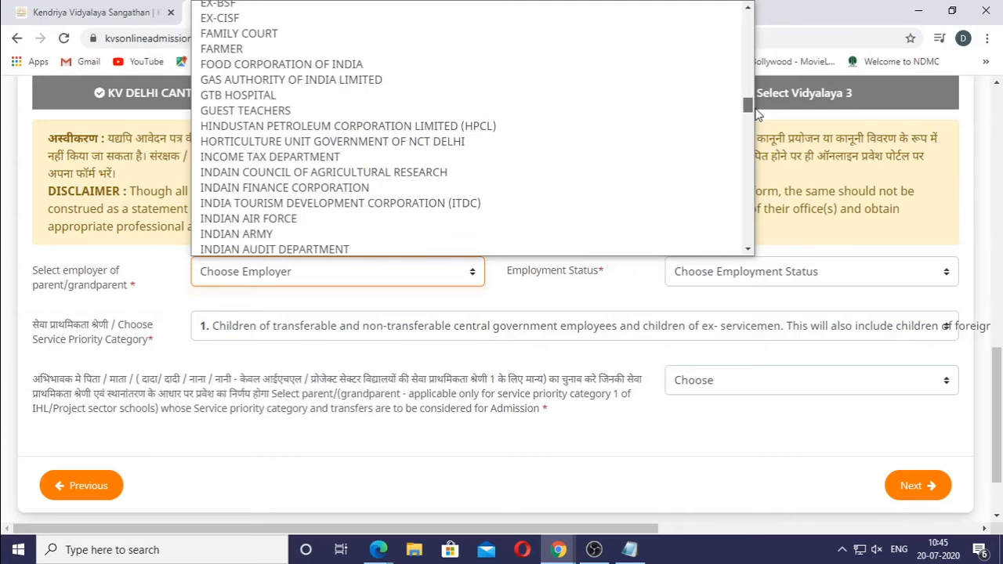
{"action": "left_click", "coordinate": [269, 236]}
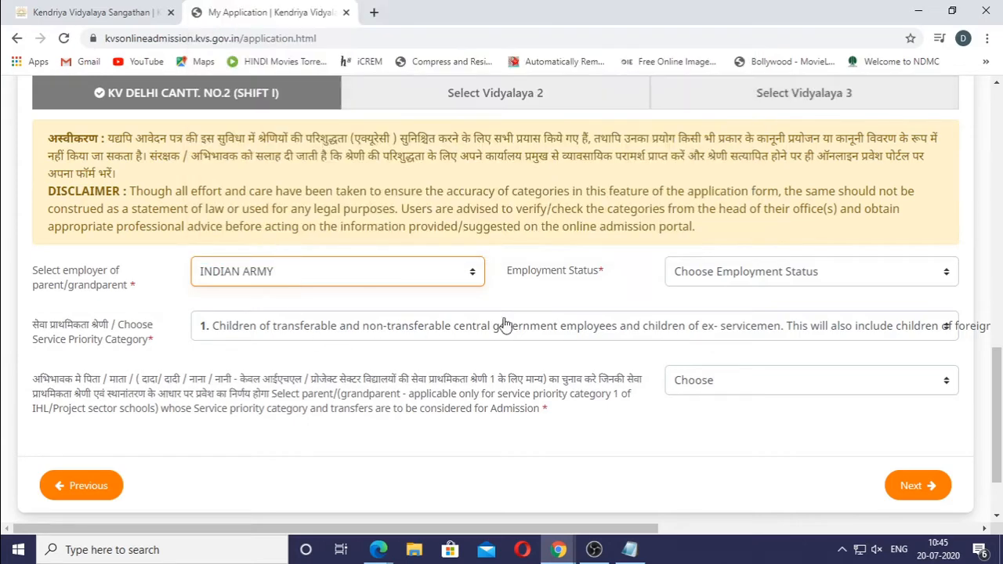
{"action": "left_click", "coordinate": [750, 274]}
{"action": "left_click", "coordinate": [729, 313]}
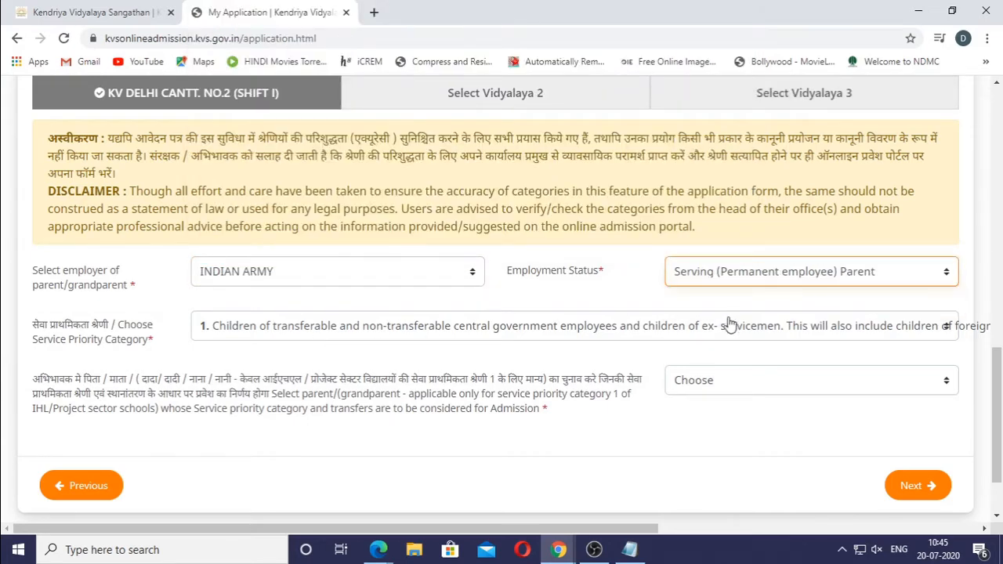
Select Father as the parent considered for admission and answer Yes to being transferred in the last 7 years.
{"action": "left_click", "coordinate": [520, 449]}
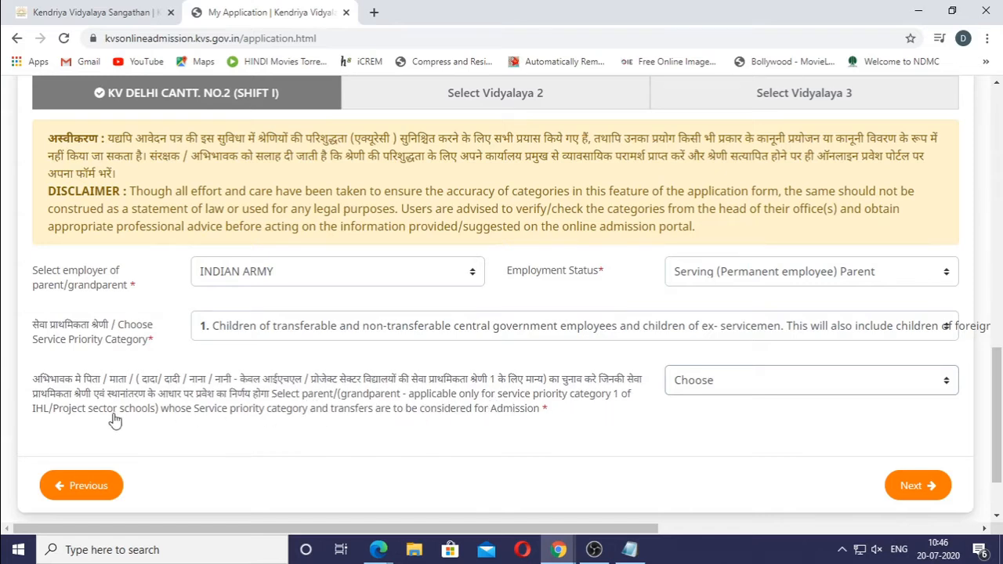
{"action": "left_click", "coordinate": [848, 382]}
{"action": "left_click", "coordinate": [695, 435]}
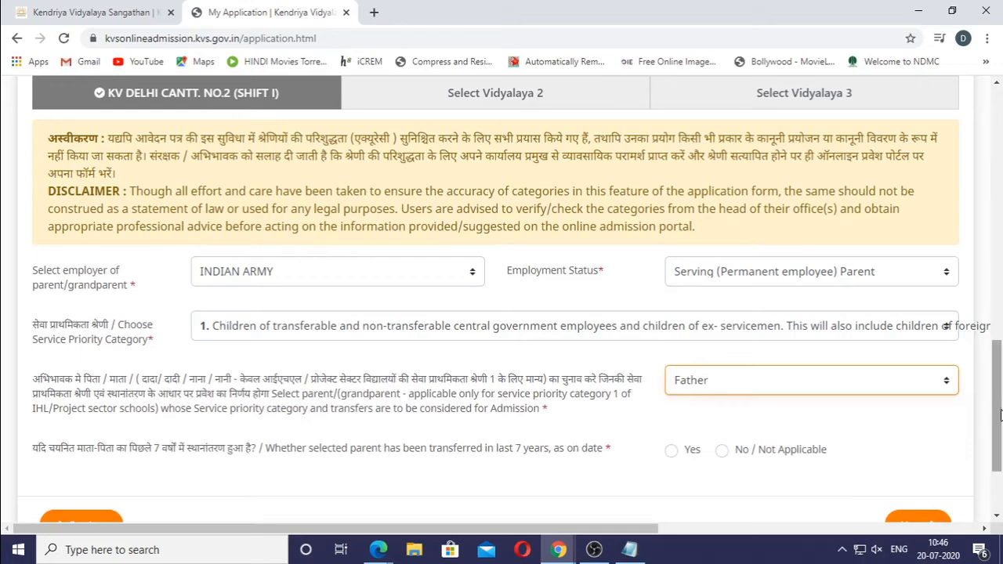
{"action": "scroll", "coordinate": [1000, 416], "scroll_direction": "down", "scroll_amount": 1}
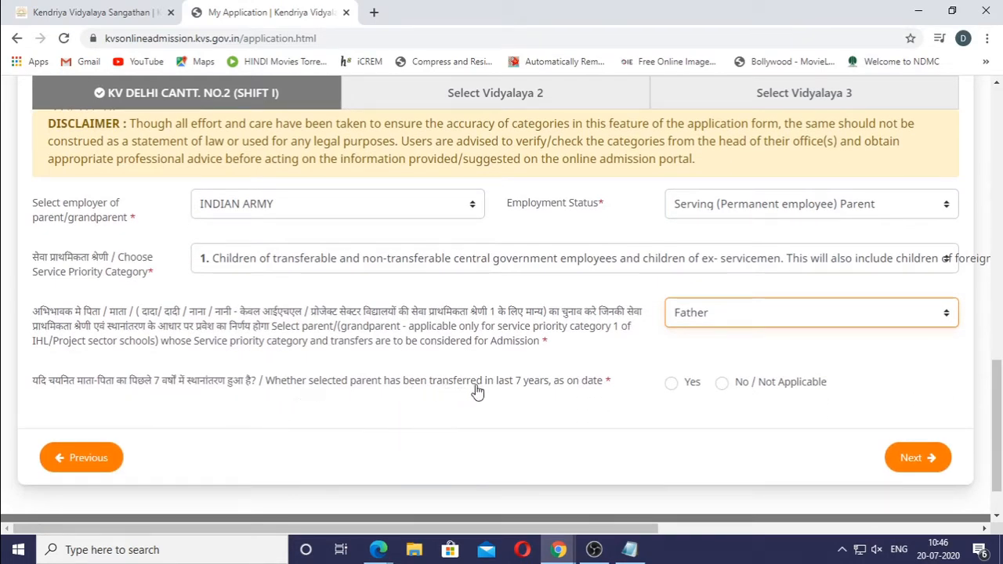
{"action": "left_click", "coordinate": [672, 386]}
Enter 4004 FIELD HOSPITAL as the office/unit and place in the first transfer row.
{"action": "left_click_drag", "start_coordinate": [1000, 384], "coordinate": [1000, 447]}
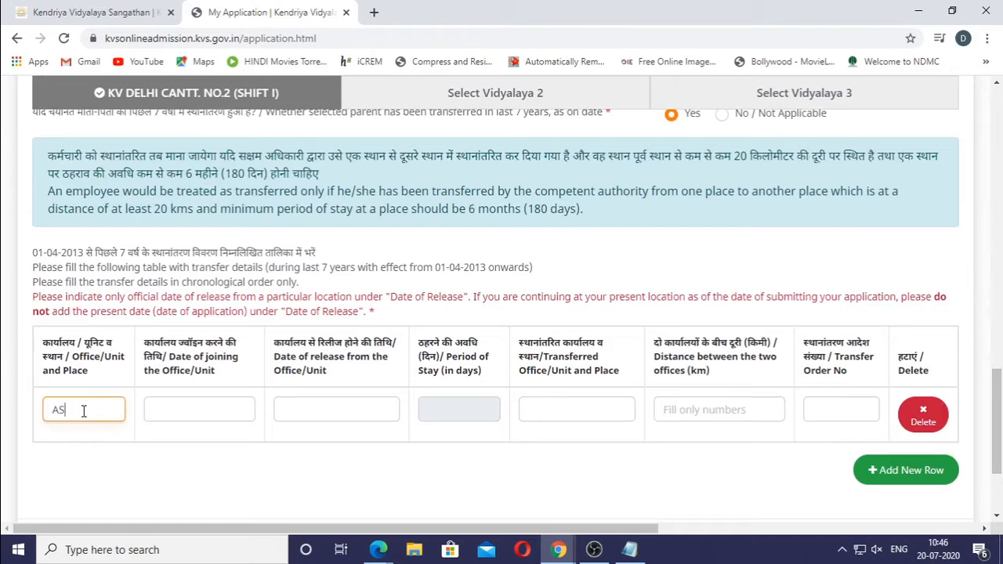
{"action": "type", "text": "M"}
{"action": "key", "text": "BackSpace"}
{"action": "key", "text": "BackSpace"}
{"action": "key", "text": "BackSpace"}
{"action": "key", "text": "BackSpace"}
{"action": "type", "text": "4004 FIELD HOSPT"}
{"action": "key", "text": "BackSpace"}
{"action": "type", "text": "ITAL"}
{"action": "key", "text": "Tab"}
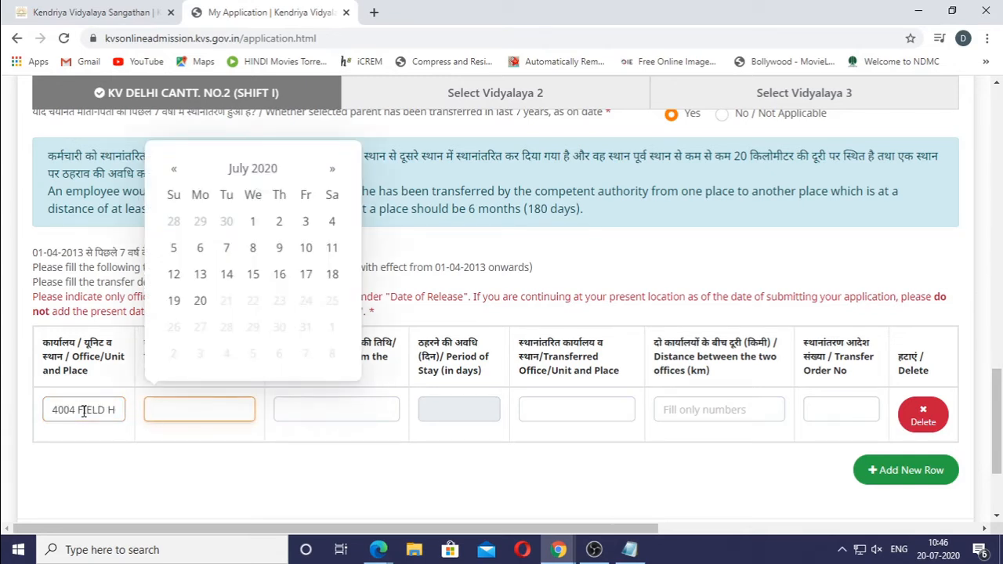
{"action": "left_click", "coordinate": [139, 442]}
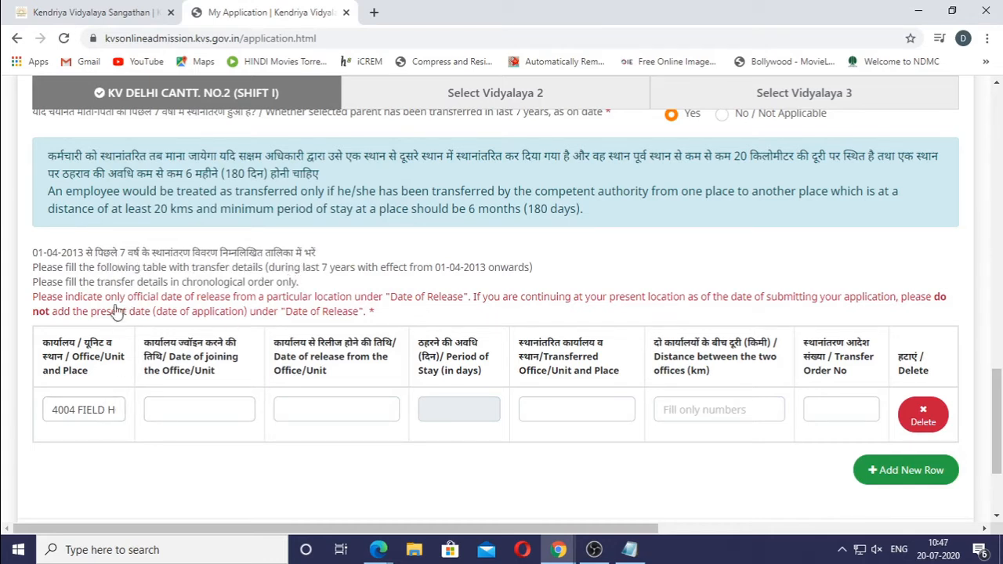
Change the first transfer row's office/unit and place to 331 FIELD HOSPITAL JHANSI.
{"action": "left_click", "coordinate": [86, 409]}
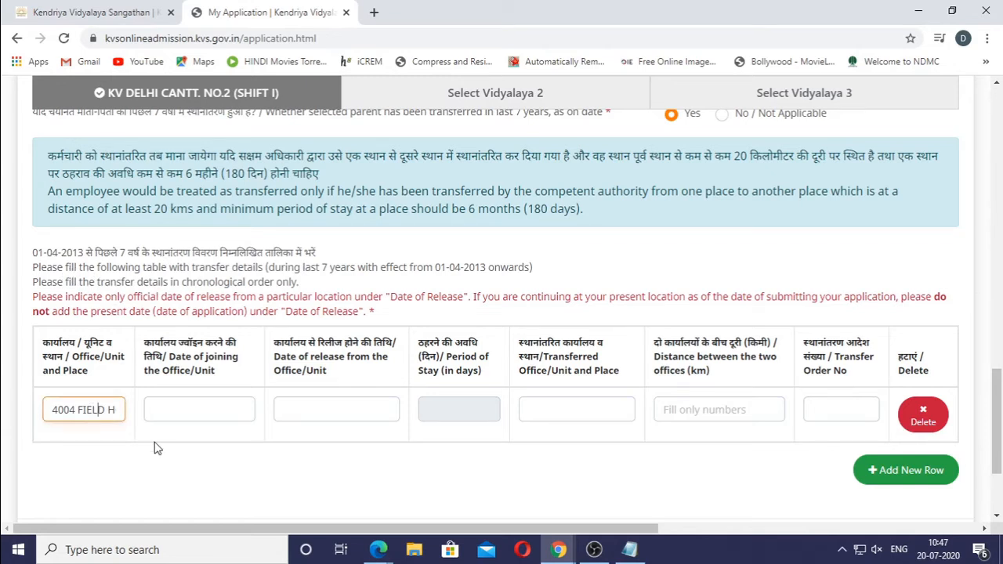
{"action": "type", "text": "OSPITA"}
{"action": "key", "text": "Left"}
{"action": "key", "text": "Left"}
{"action": "key", "text": "Left"}
{"action": "key", "text": "Left"}
{"action": "key", "text": "Left"}
{"action": "key", "text": "Left"}
{"action": "key", "text": "Left"}
{"action": "key", "text": "Left"}
{"action": "key", "text": "Left"}
{"action": "key", "text": "Left"}
{"action": "key", "text": "Left"}
{"action": "key", "text": "Delete"}
{"action": "key", "text": "Delete"}
{"action": "key", "text": "Delete"}
{"action": "key", "text": "Delete"}
{"action": "type", "text": "331"}
{"action": "key", "text": "Right"}
{"action": "key", "text": "Right"}
{"action": "key", "text": "Right"}
{"action": "key", "text": "Right"}
{"action": "key", "text": "Right"}
{"action": "key", "text": "Right"}
{"action": "key", "text": "Right"}
{"action": "key", "text": "Right"}
{"action": "key", "text": "Right"}
{"action": "key", "text": "Right"}
{"action": "key", "text": "Right"}
{"action": "key", "text": "Right"}
{"action": "key", "text": "Right"}
{"action": "key", "text": "Right"}
{"action": "type", "text": "JHANSI"}
{"action": "key", "text": "Tab"}
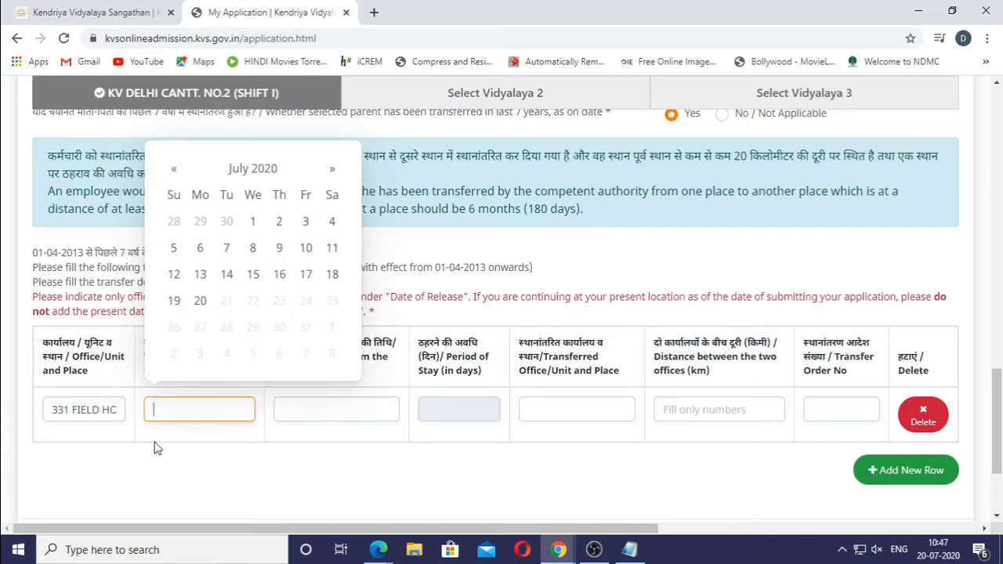
Set the date of joining in the first transfer row to 19-04-2012.
{"action": "left_click", "coordinate": [251, 176]}
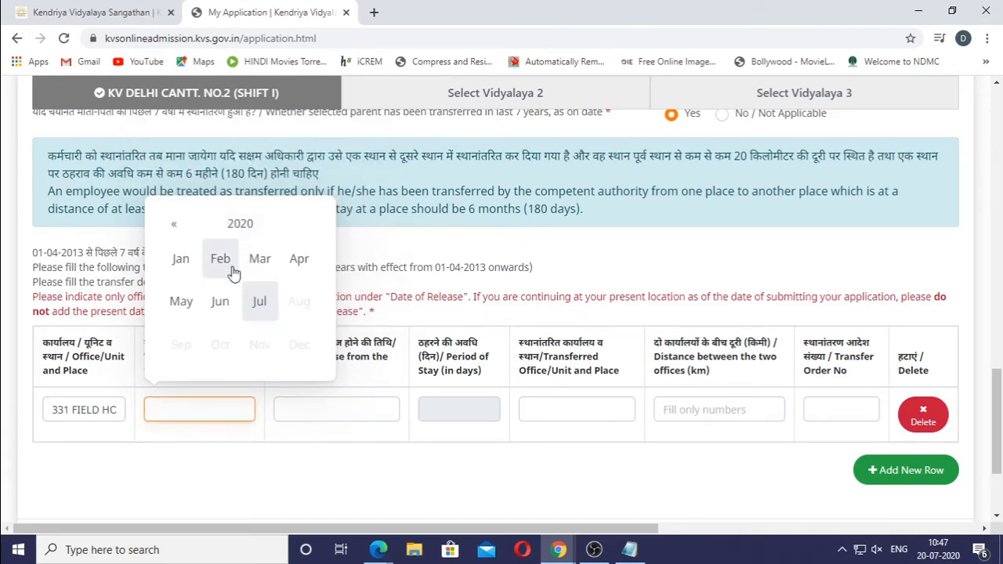
{"action": "left_click", "coordinate": [297, 261]}
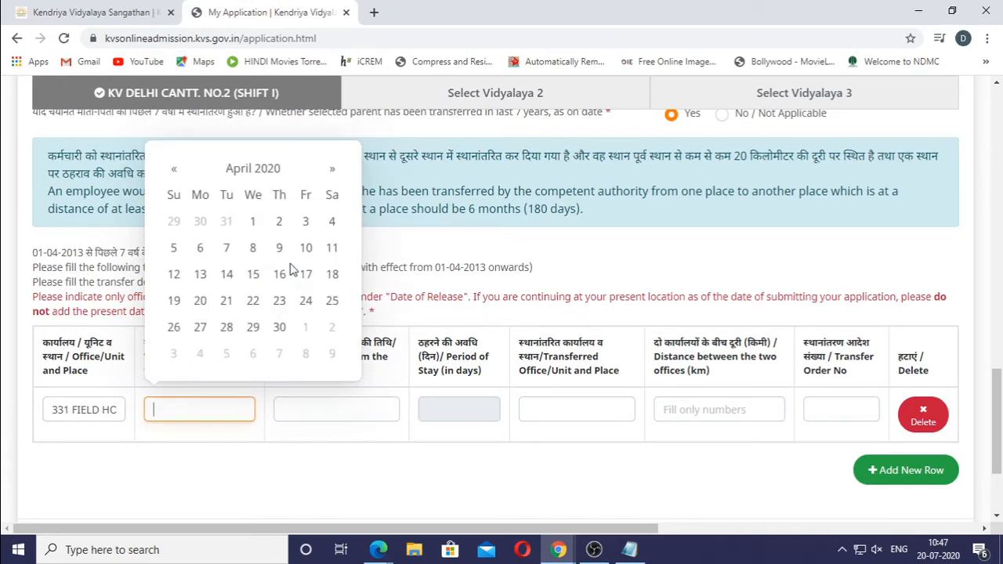
{"action": "left_click", "coordinate": [253, 169]}
{"action": "left_click", "coordinate": [175, 226]}
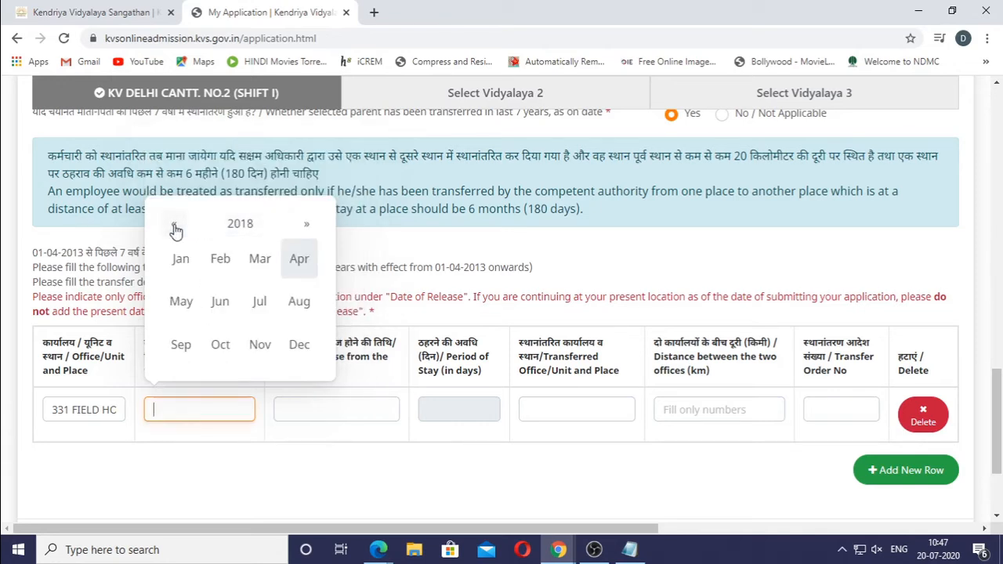
{"action": "left_click", "coordinate": [174, 227]}
{"action": "left_click", "coordinate": [175, 227]}
{"action": "left_click", "coordinate": [174, 226]}
{"action": "left_click", "coordinate": [175, 226]}
{"action": "left_click", "coordinate": [175, 227]}
{"action": "left_click", "coordinate": [175, 226]}
{"action": "left_click", "coordinate": [300, 261]}
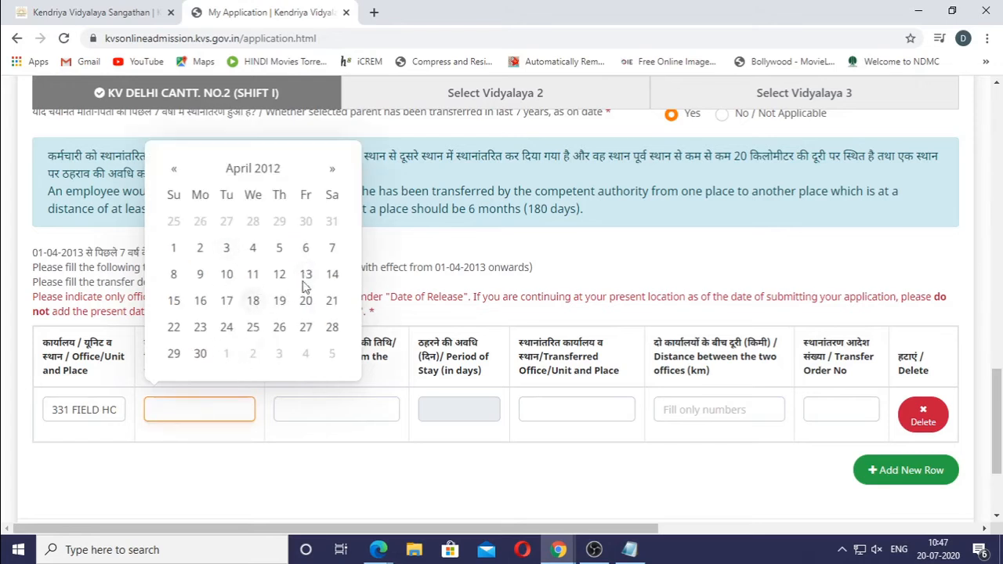
Set the date of release in the first transfer row to 16-03-2016.
{"action": "left_click", "coordinate": [330, 403]}
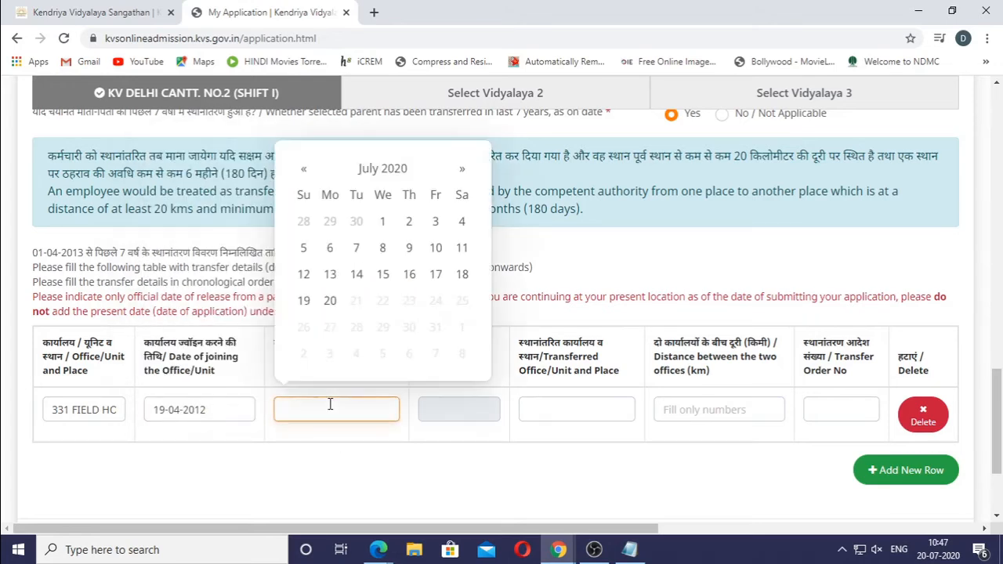
{"action": "left_click", "coordinate": [371, 168]}
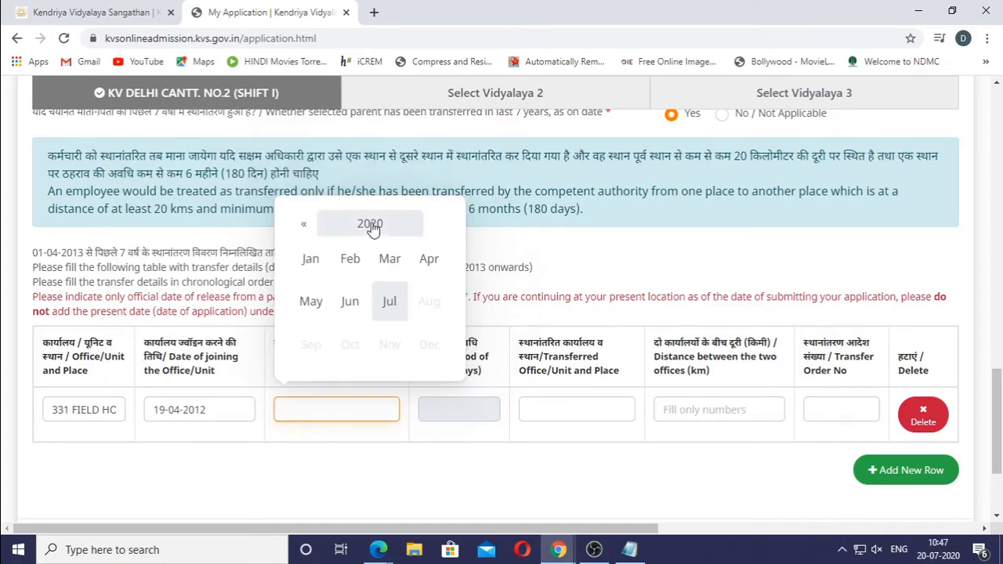
{"action": "left_click", "coordinate": [373, 227]}
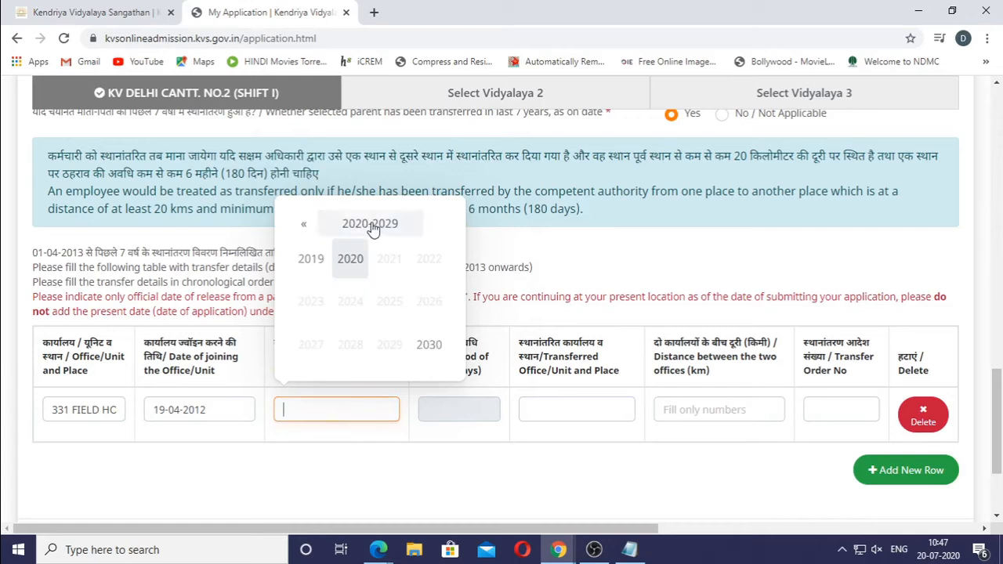
{"action": "left_click", "coordinate": [306, 226]}
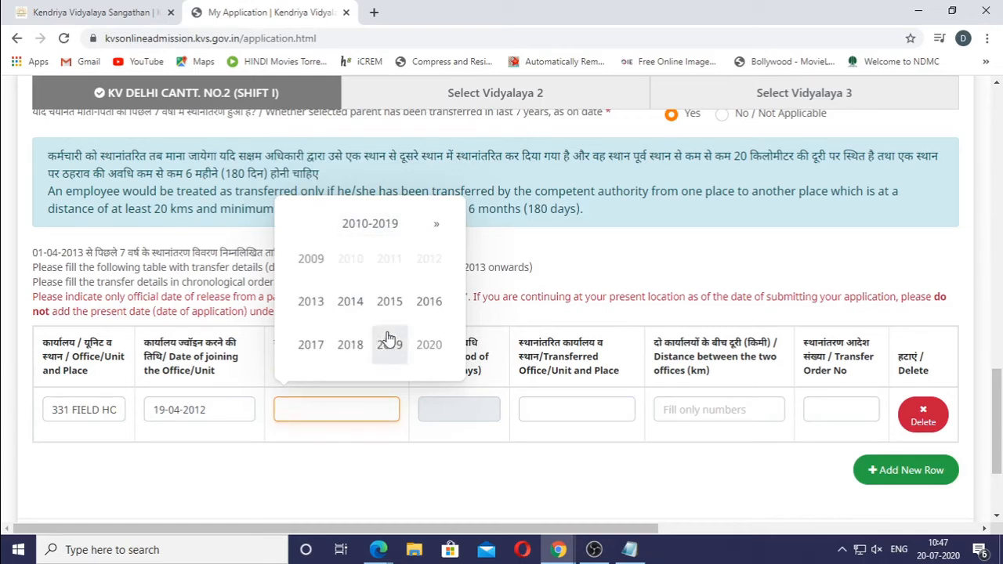
{"action": "left_click", "coordinate": [428, 301]}
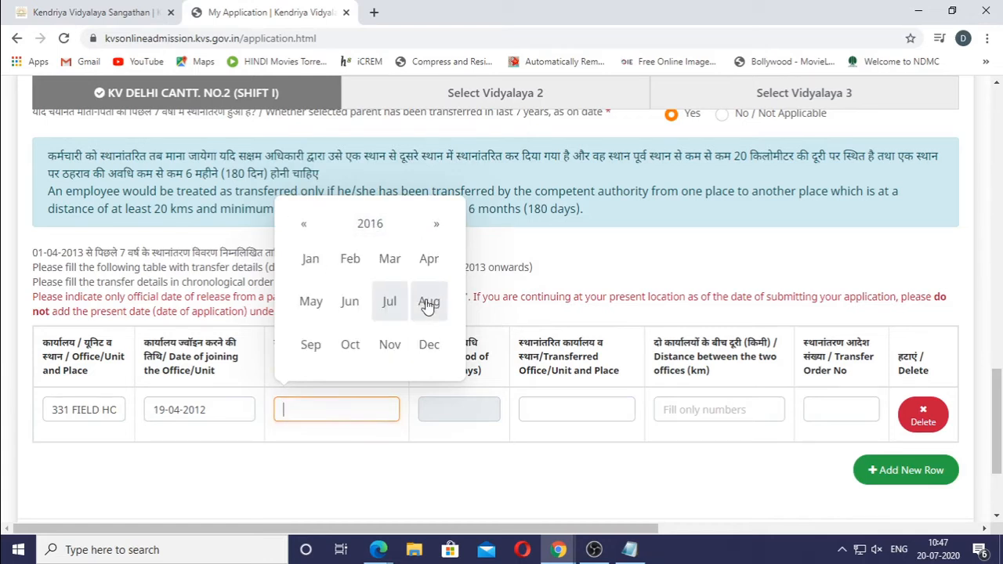
{"action": "left_click", "coordinate": [387, 260]}
{"action": "left_click", "coordinate": [384, 275]}
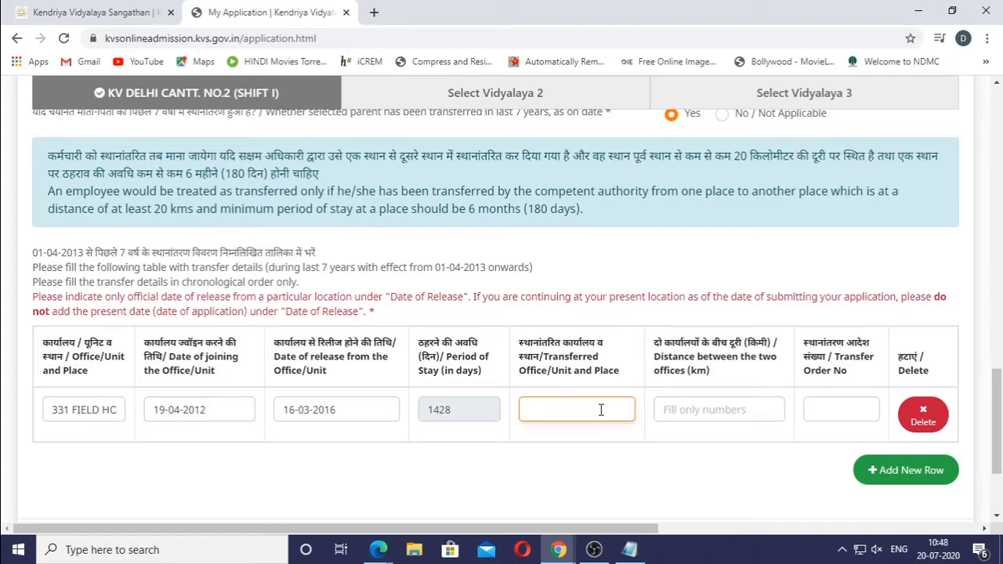
Complete the first row with transferred office 4004 FIELD HOSPITAL ASSAM, a distance of 2300 km and the transfer order number.
{"action": "type", "text": "4004"}
{"action": "type", "text": " FIEL"}
{"action": "type", "text": "D HOSPITAL"}
{"action": "type", "text": " ASSAM"}
{"action": "key", "text": "Tab"}
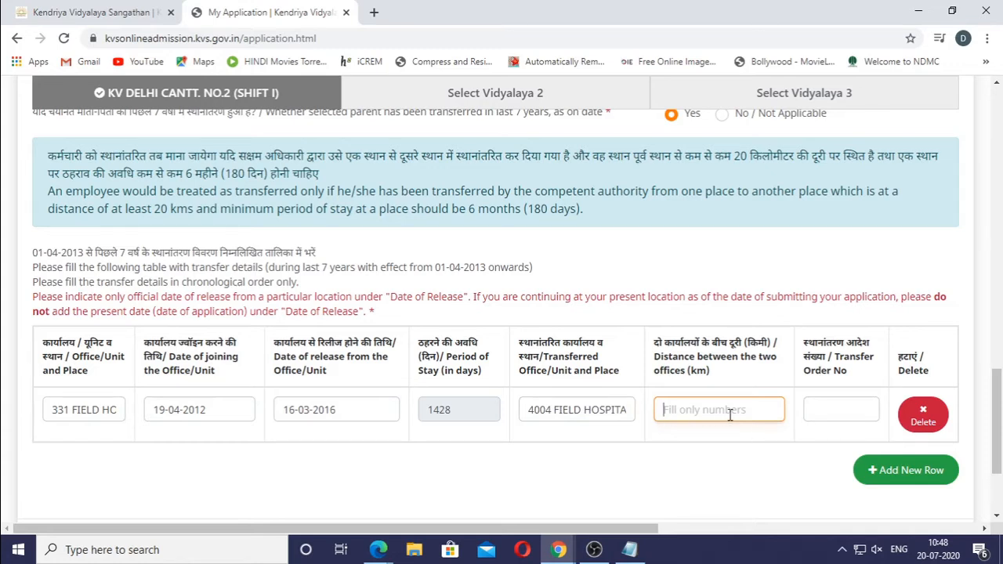
{"action": "type", "text": "2300"}
{"action": "key", "text": "Tab"}
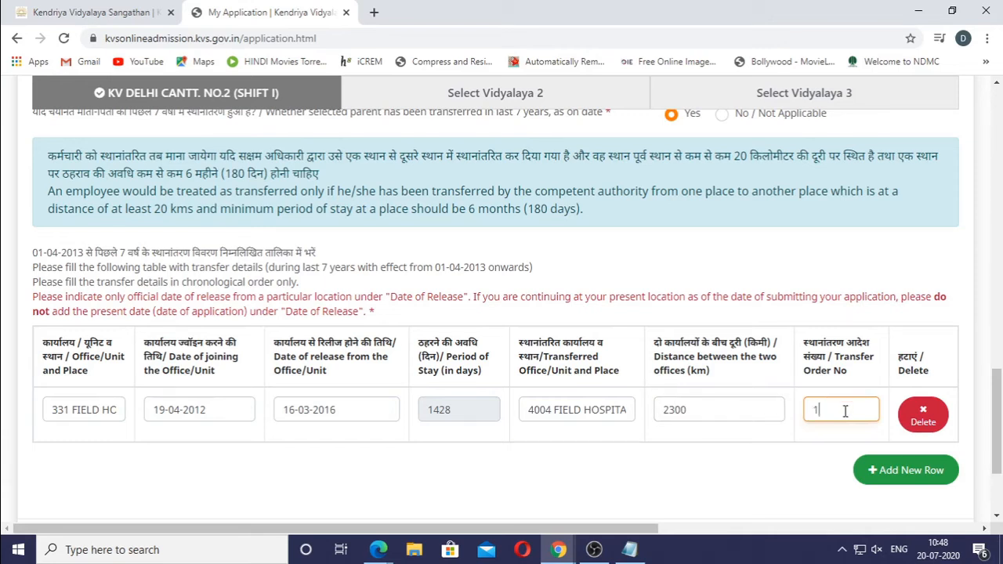
Add a second transfer row and enter 4004 FIELD HOSPITAL as its office/unit and place.
{"action": "left_click", "coordinate": [897, 484]}
{"action": "left_click", "coordinate": [85, 412]}
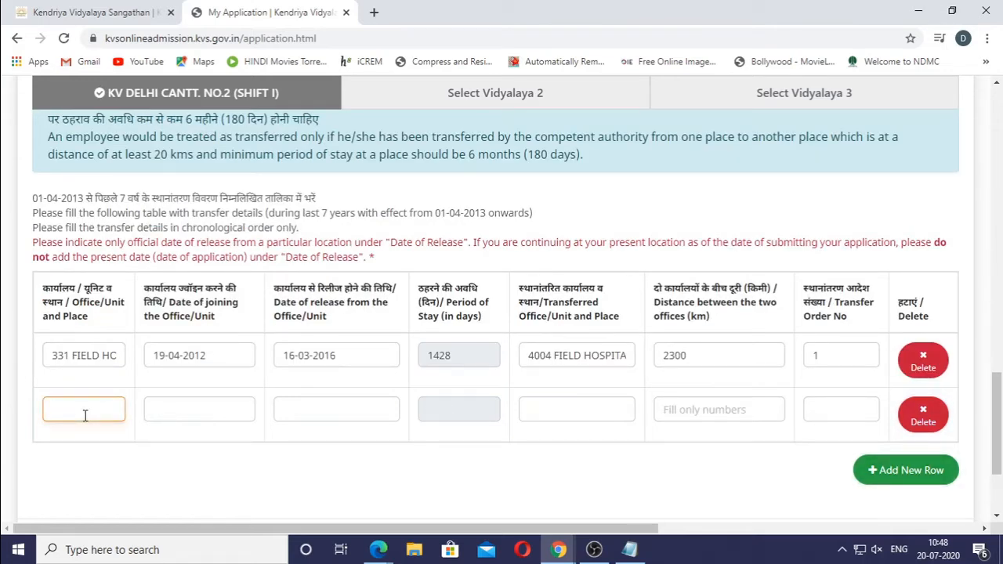
{"action": "type", "text": "4004 F"}
{"action": "type", "text": "IELD HOSPTIAL"}
{"action": "key", "text": "Tab"}
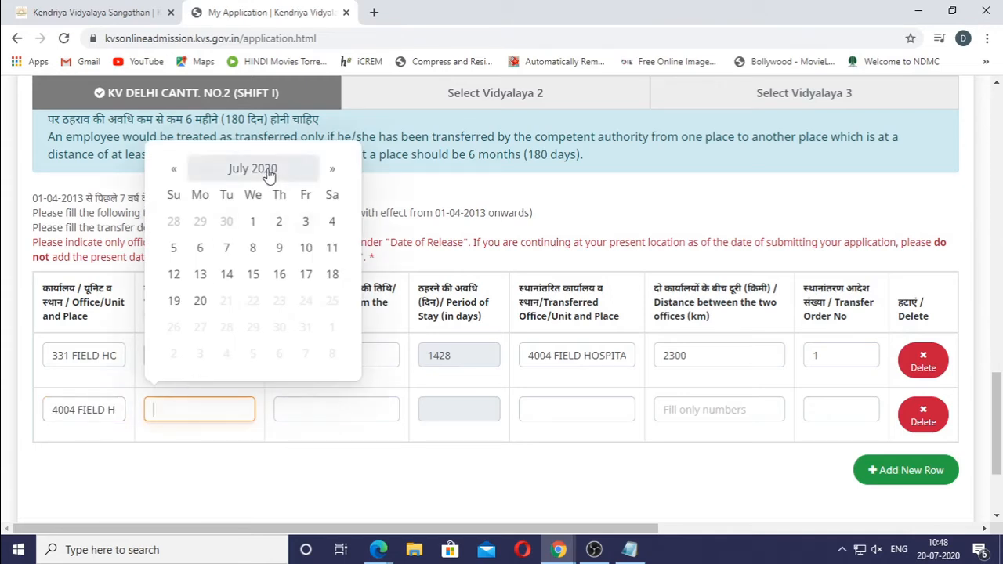
{"action": "left_click", "coordinate": [336, 475]}
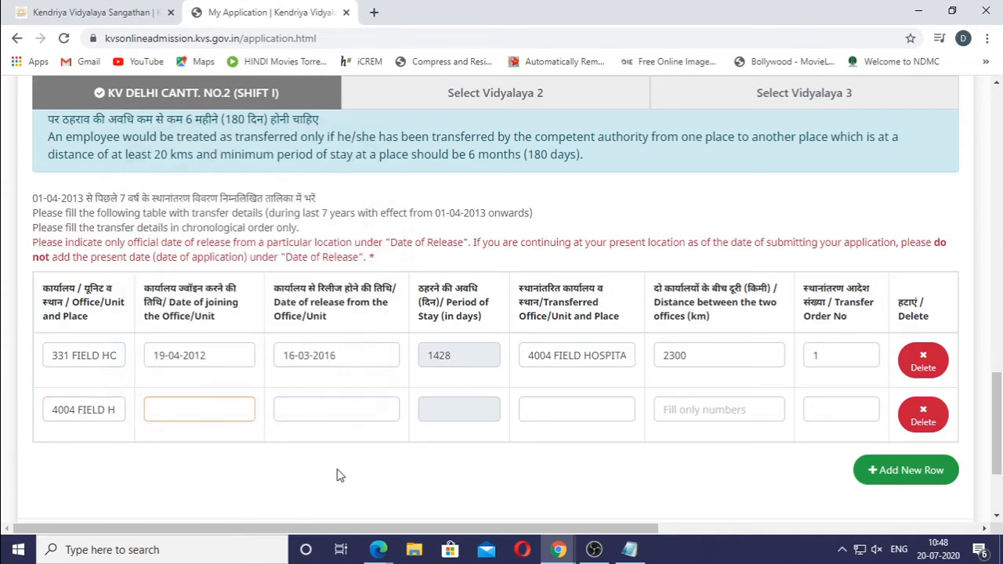
{"action": "left_click", "coordinate": [204, 408]}
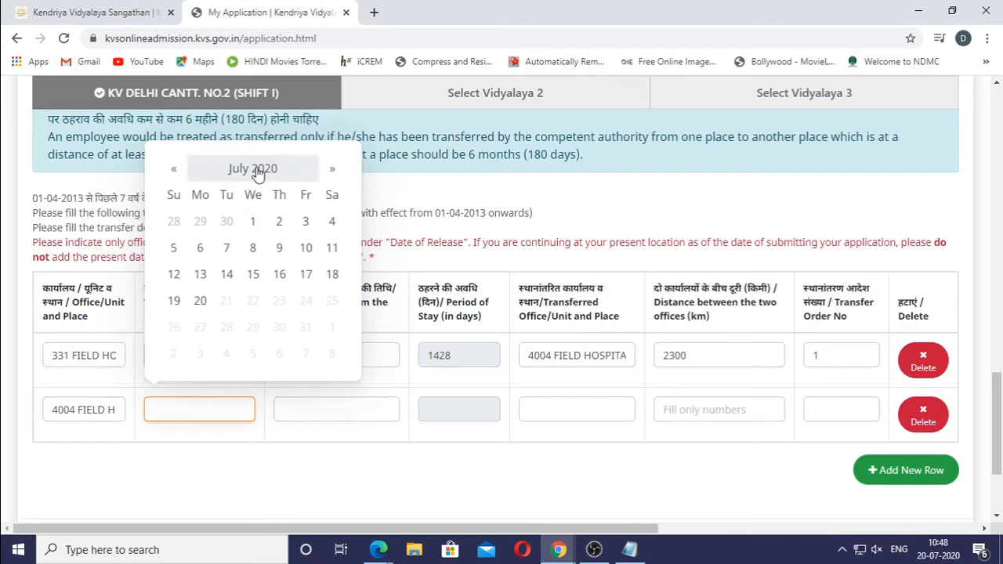
{"action": "left_click", "coordinate": [247, 471]}
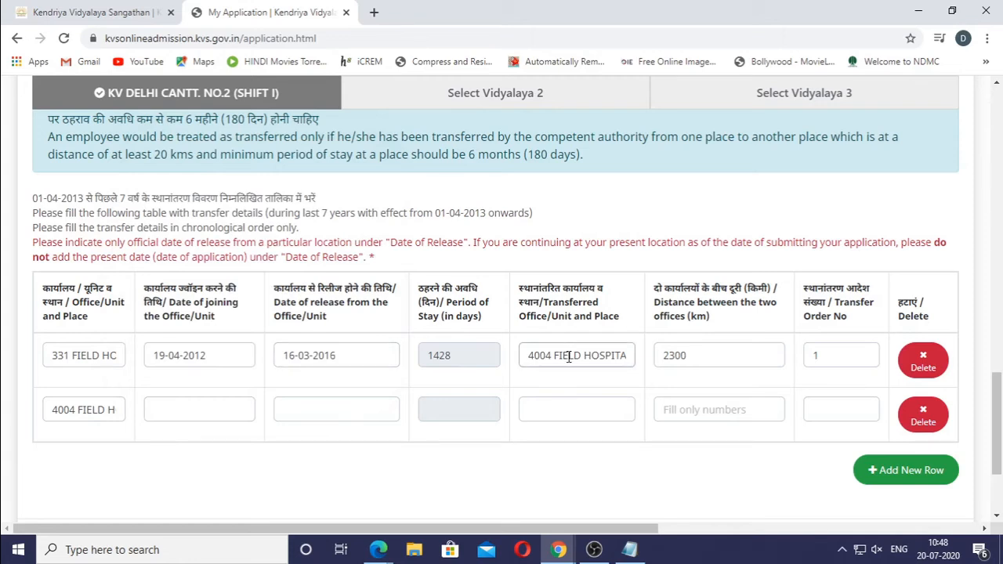
{"action": "left_click", "coordinate": [116, 410]}
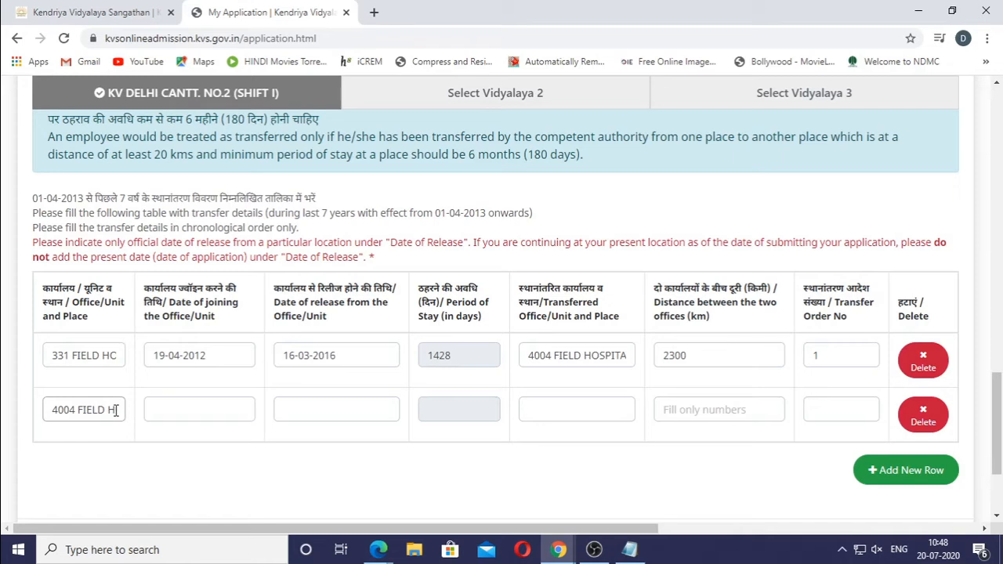
Set the date of joining in the second transfer row to 22-03-2016.
{"action": "left_click", "coordinate": [179, 413]}
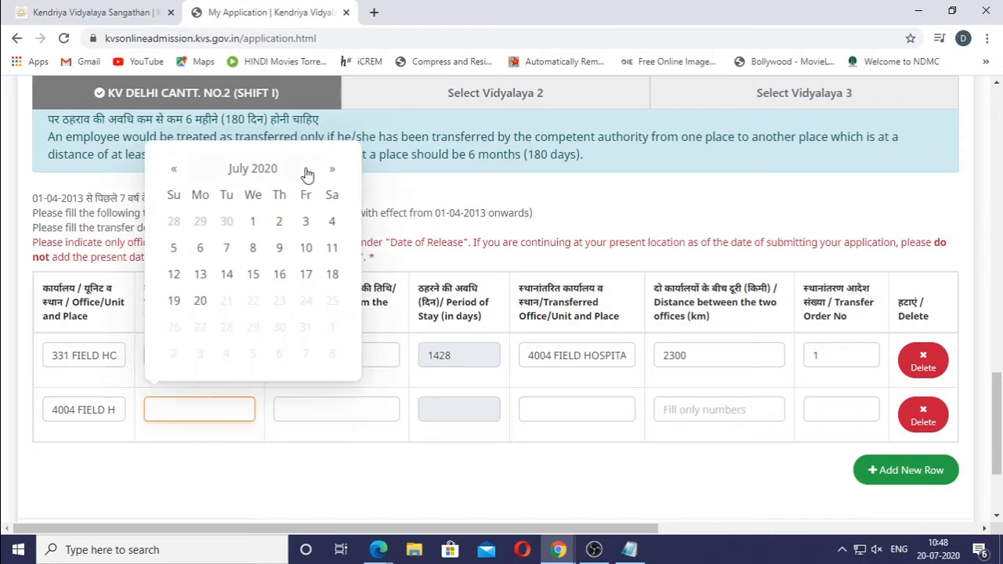
{"action": "left_click", "coordinate": [259, 173]}
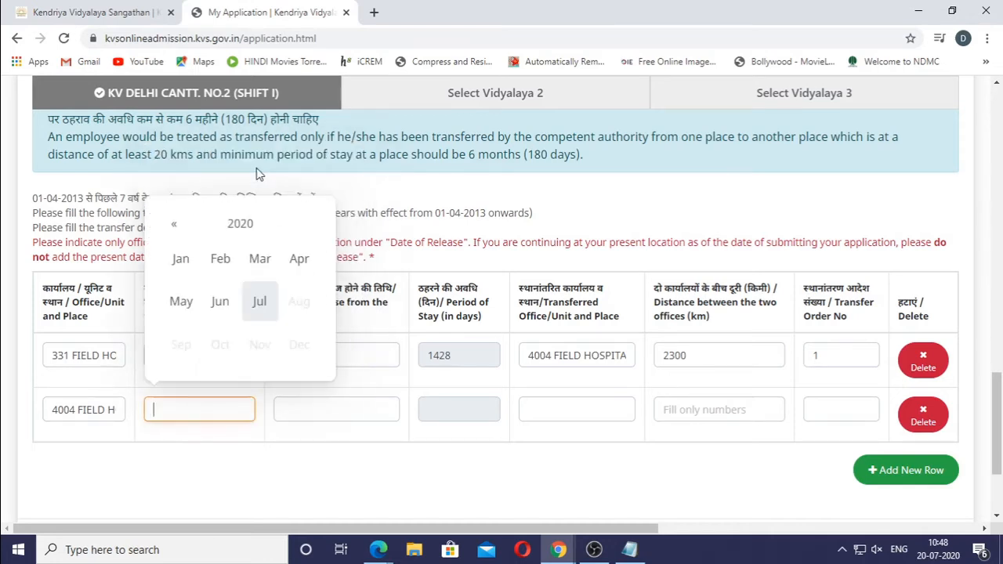
{"action": "left_click", "coordinate": [240, 225]}
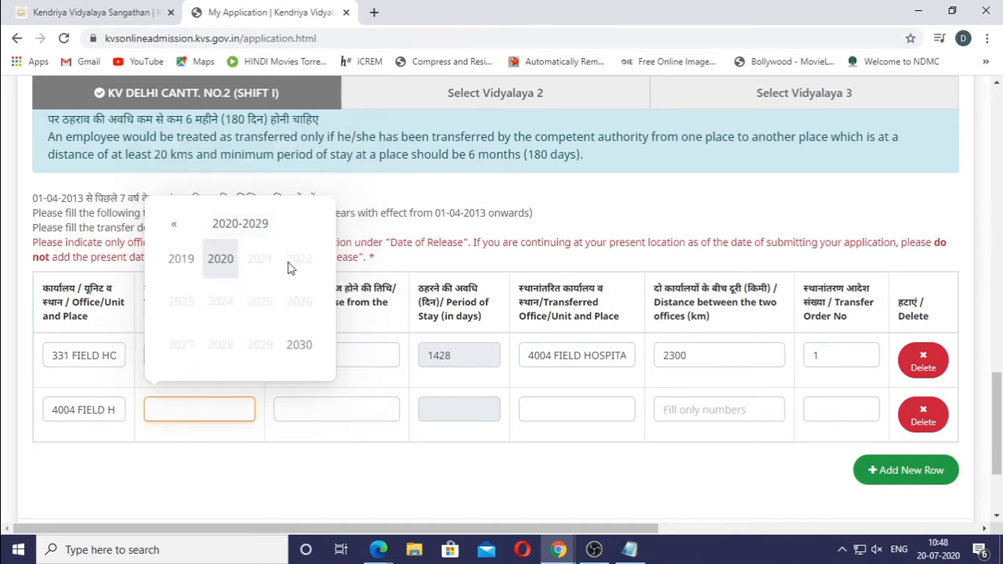
{"action": "double_click", "coordinate": [174, 226]}
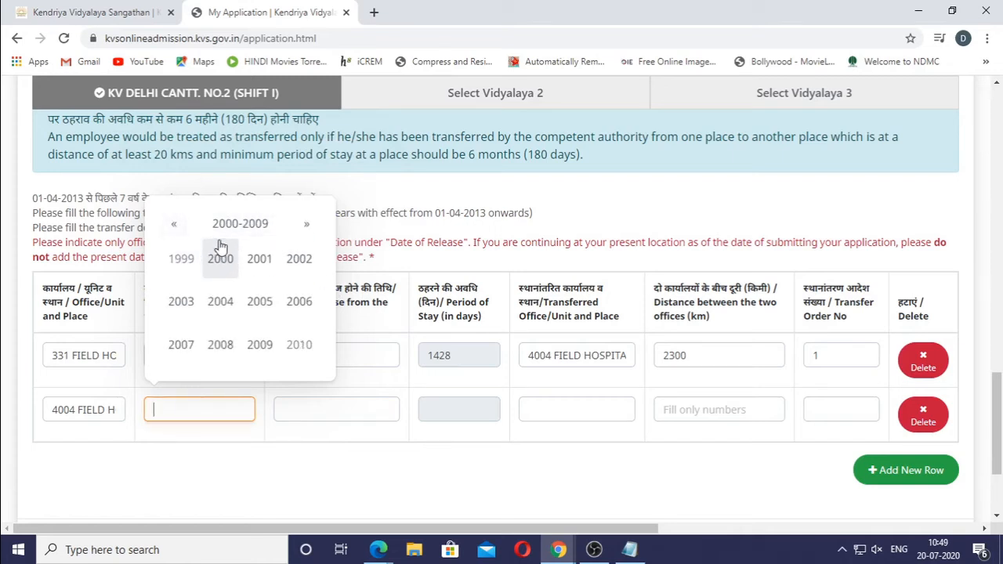
{"action": "left_click", "coordinate": [307, 225]}
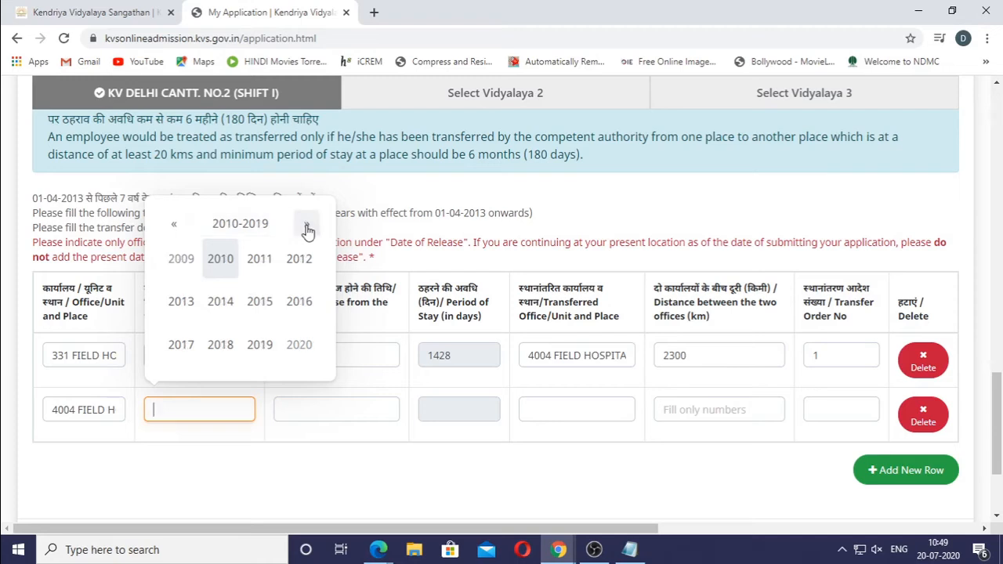
{"action": "left_click", "coordinate": [300, 299]}
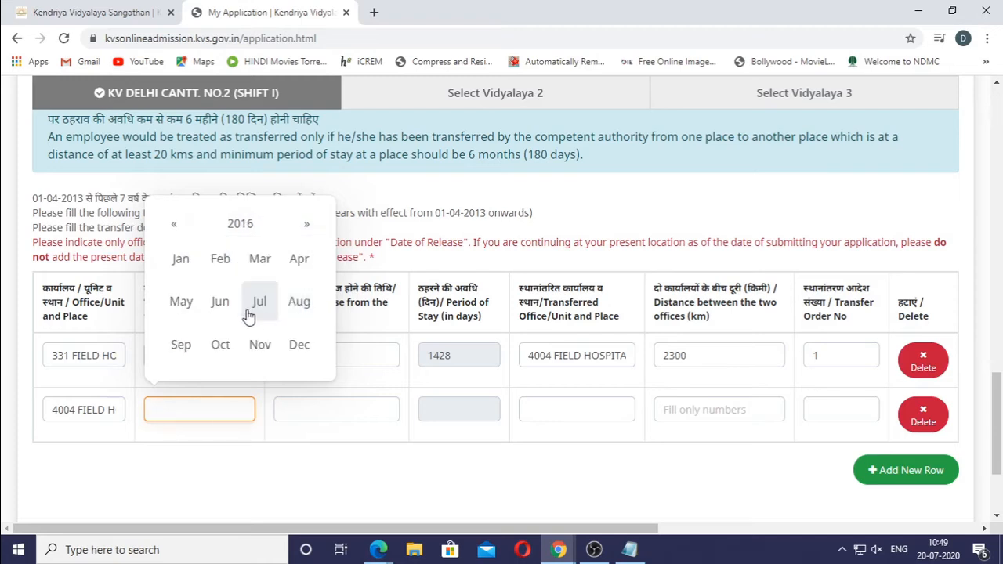
{"action": "left_click", "coordinate": [262, 265]}
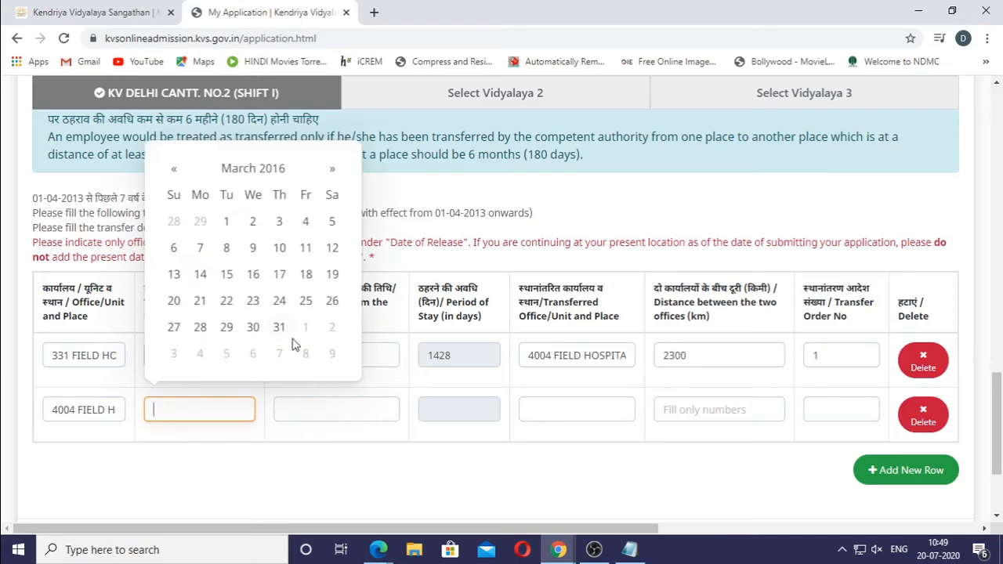
{"action": "left_click", "coordinate": [227, 301]}
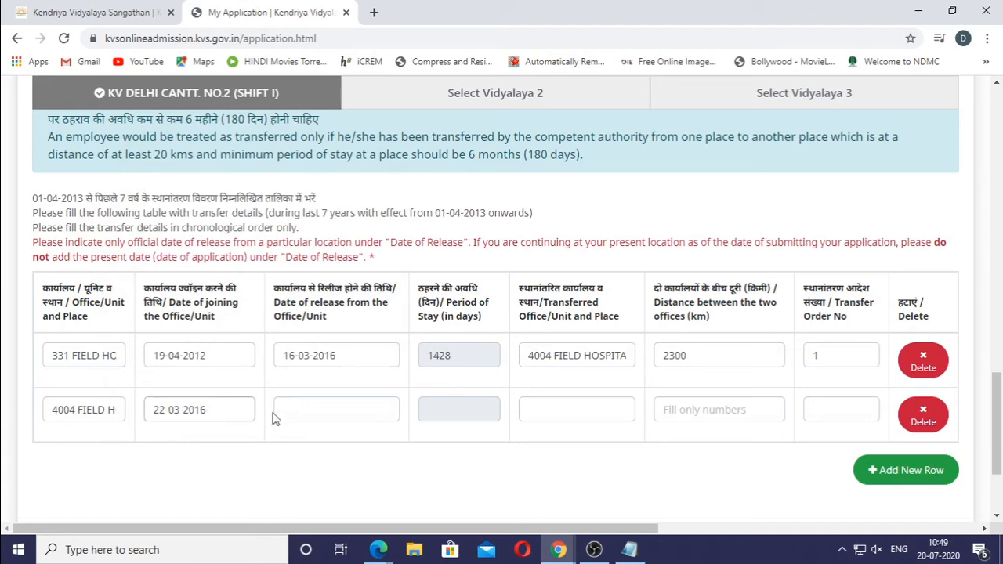
Try to reuse the first row's release date, 16-03-2016, as the date of release in the second transfer row.
{"action": "left_click", "coordinate": [307, 412]}
{"action": "left_click", "coordinate": [311, 468]}
{"action": "left_click", "coordinate": [338, 358]}
{"action": "key", "text": "ctrl+c"}
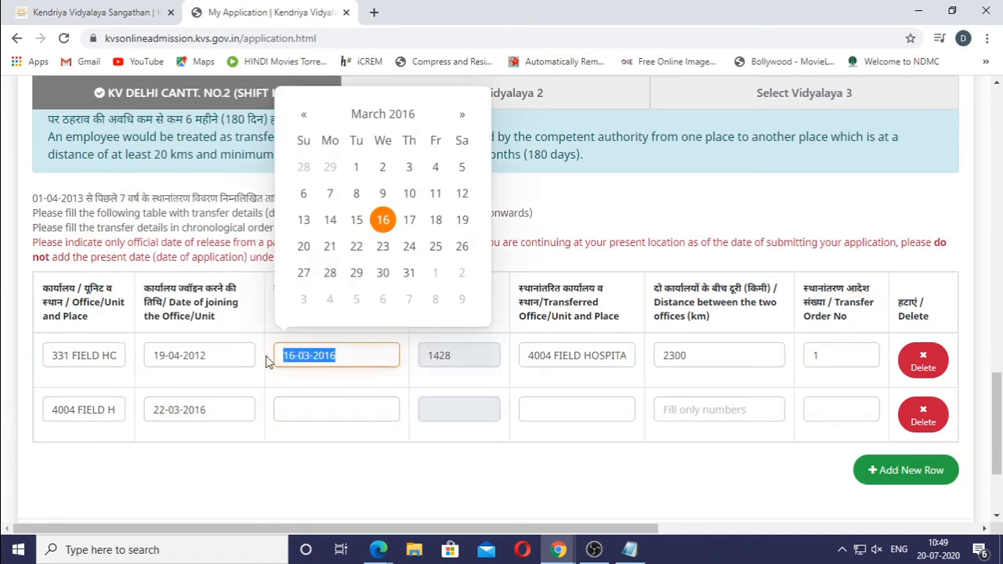
{"action": "left_click", "coordinate": [320, 410]}
{"action": "key", "text": "ctrl+v"}
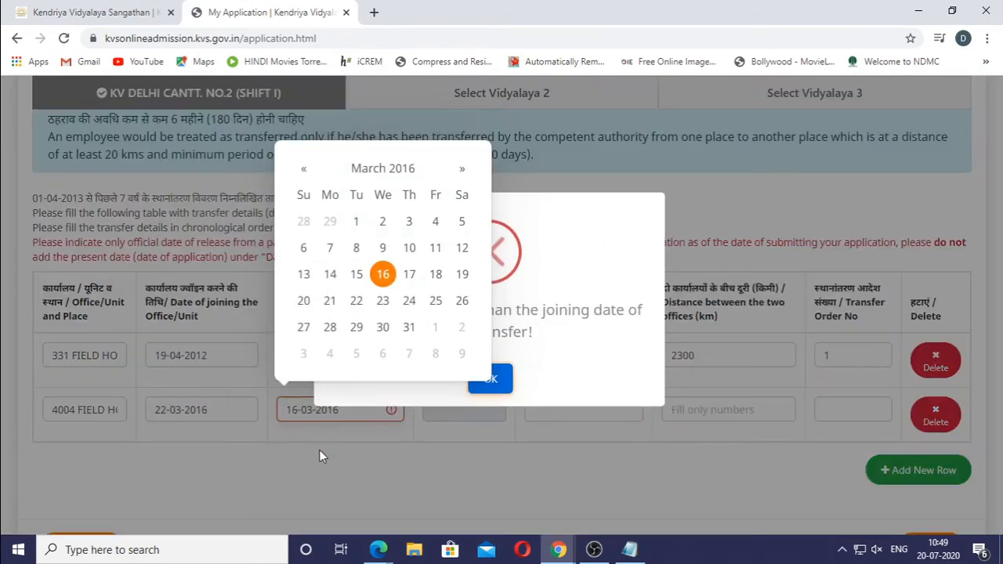
{"action": "left_click", "coordinate": [549, 376]}
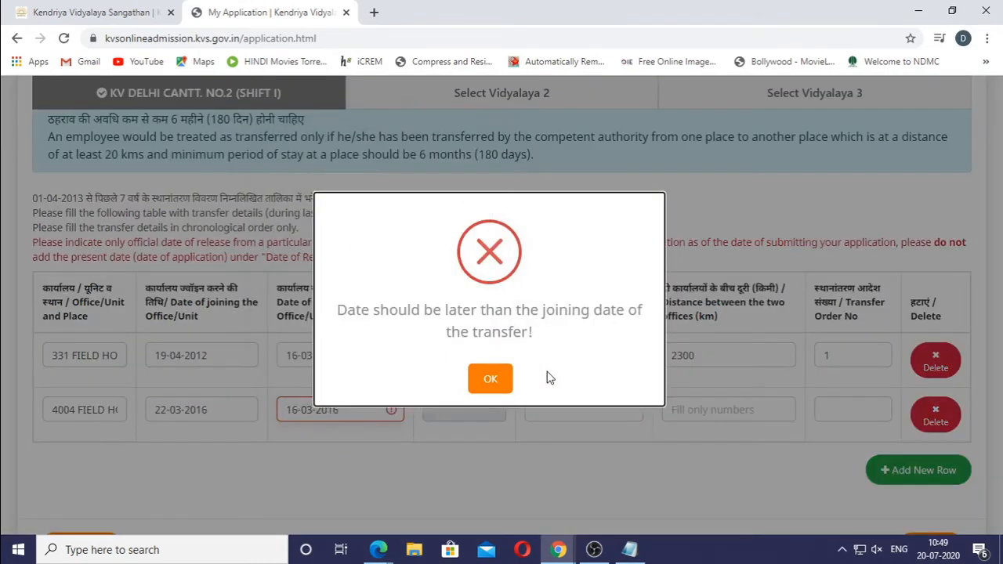
{"action": "left_click", "coordinate": [506, 378]}
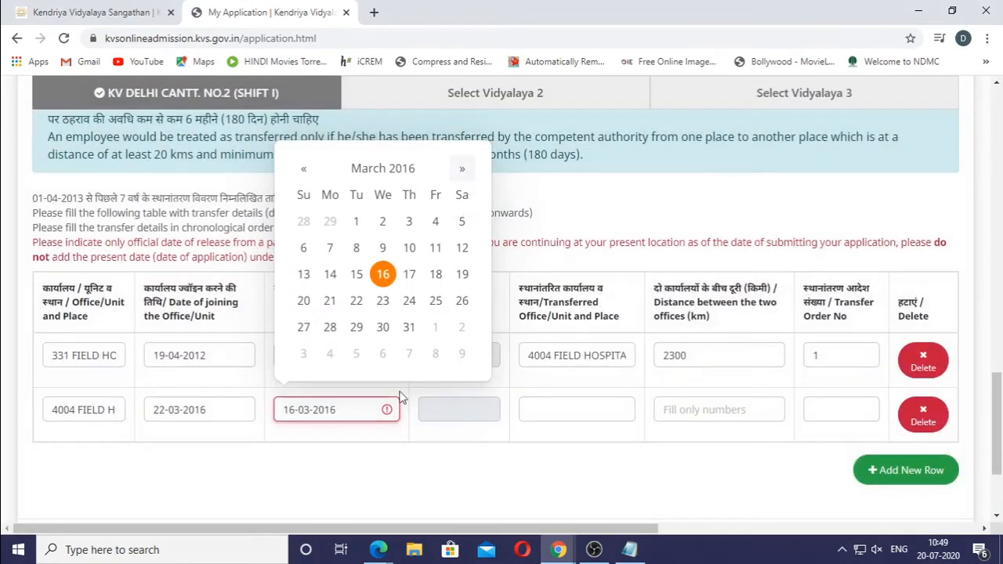
Set the date of release in the second transfer row to 26-05-2019.
{"action": "left_click", "coordinate": [345, 463]}
{"action": "left_click_drag", "start_coordinate": [346, 411], "coordinate": [274, 409]}
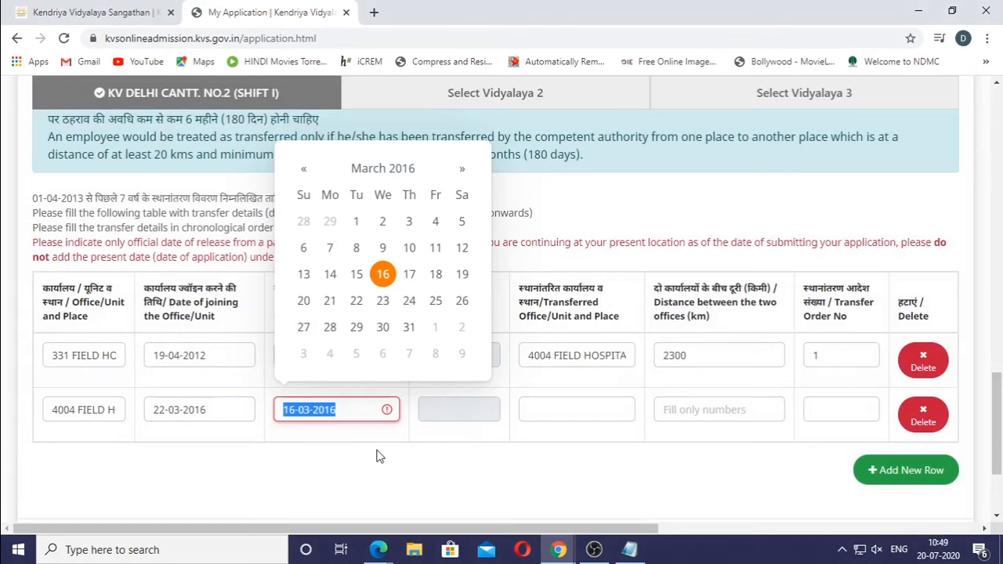
{"action": "left_click", "coordinate": [381, 171]}
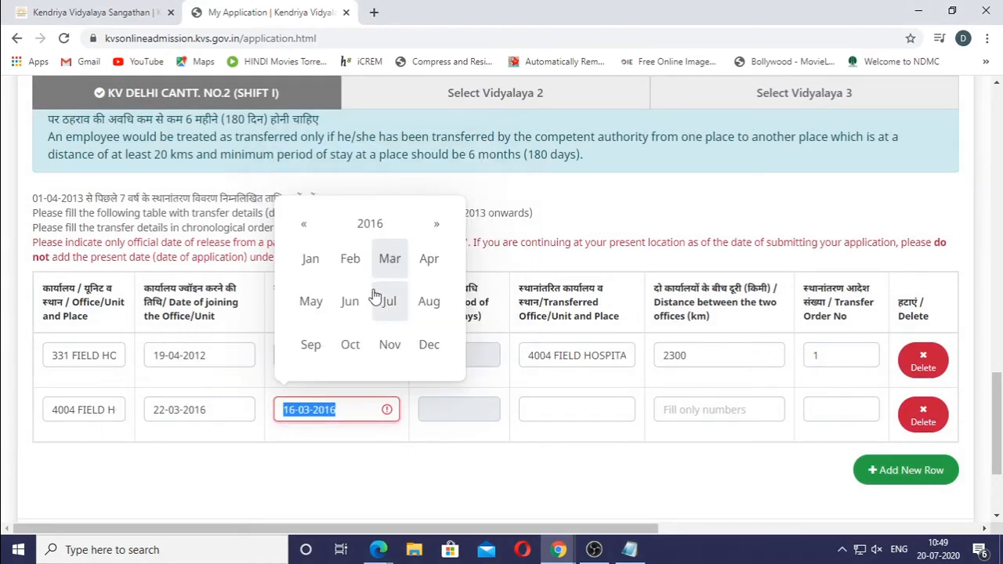
{"action": "left_click", "coordinate": [312, 305]}
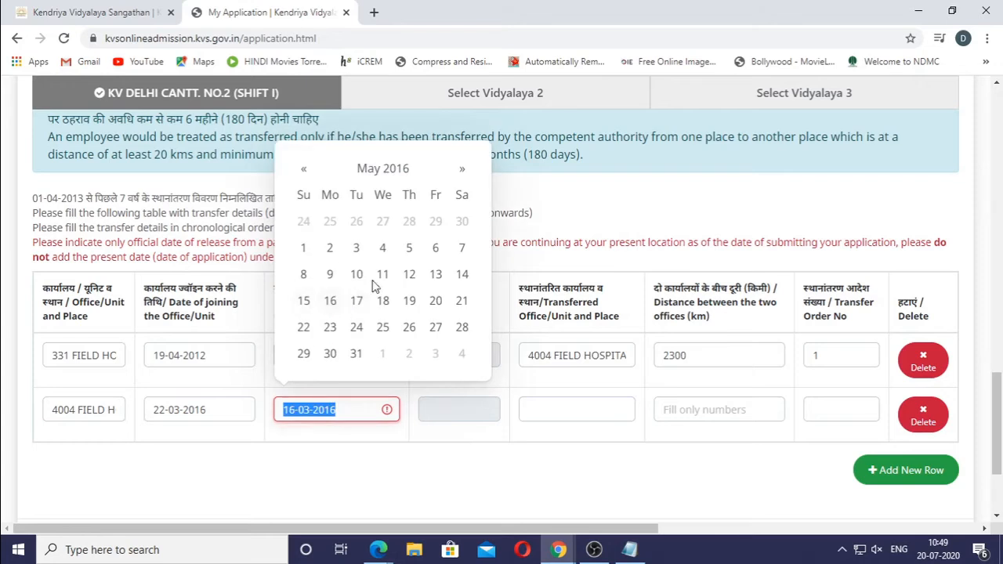
{"action": "left_click", "coordinate": [461, 171]}
{"action": "left_click", "coordinate": [462, 171]}
{"action": "left_click", "coordinate": [461, 171]}
{"action": "left_click", "coordinate": [462, 171]}
{"action": "left_click", "coordinate": [462, 171]}
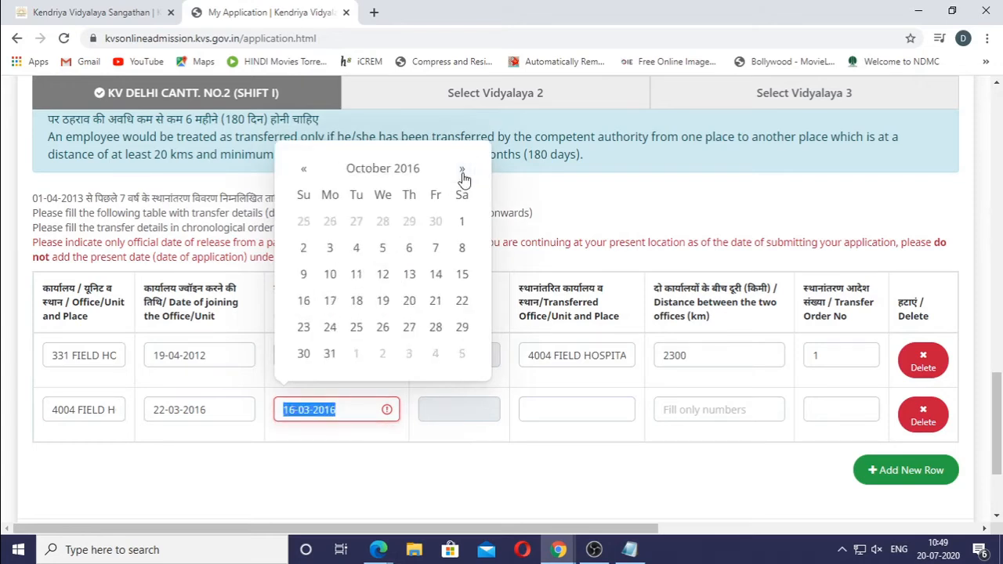
{"action": "left_click", "coordinate": [462, 171]}
{"action": "left_click", "coordinate": [462, 171]}
{"action": "left_click", "coordinate": [398, 170]}
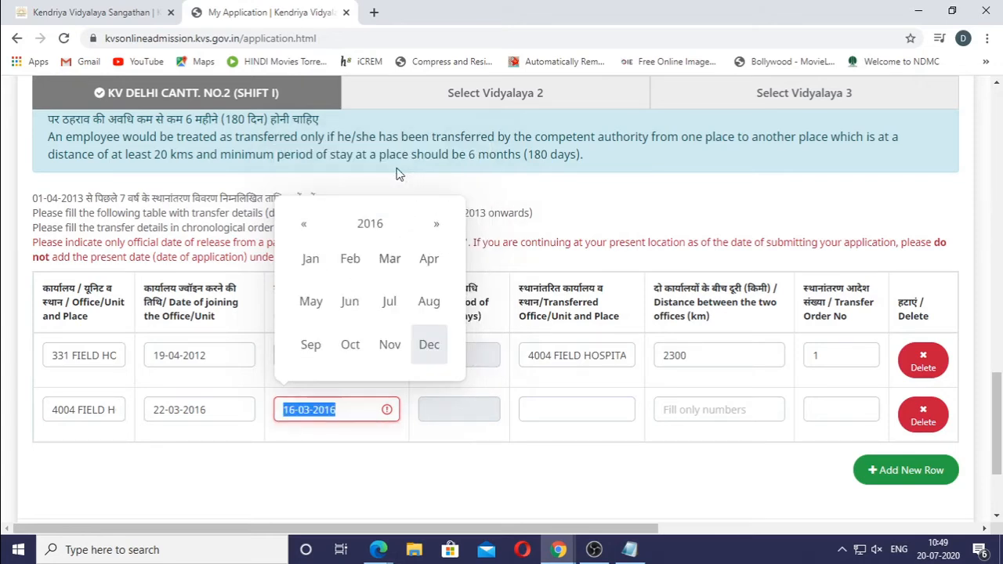
{"action": "left_click", "coordinate": [440, 233]}
{"action": "left_click", "coordinate": [440, 233]}
{"action": "left_click", "coordinate": [441, 234]}
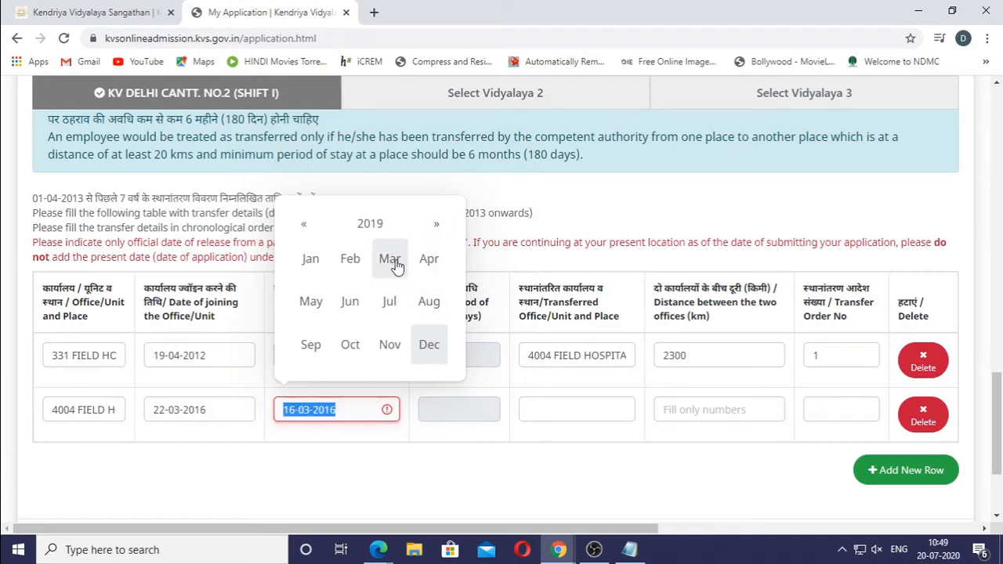
{"action": "left_click", "coordinate": [312, 304]}
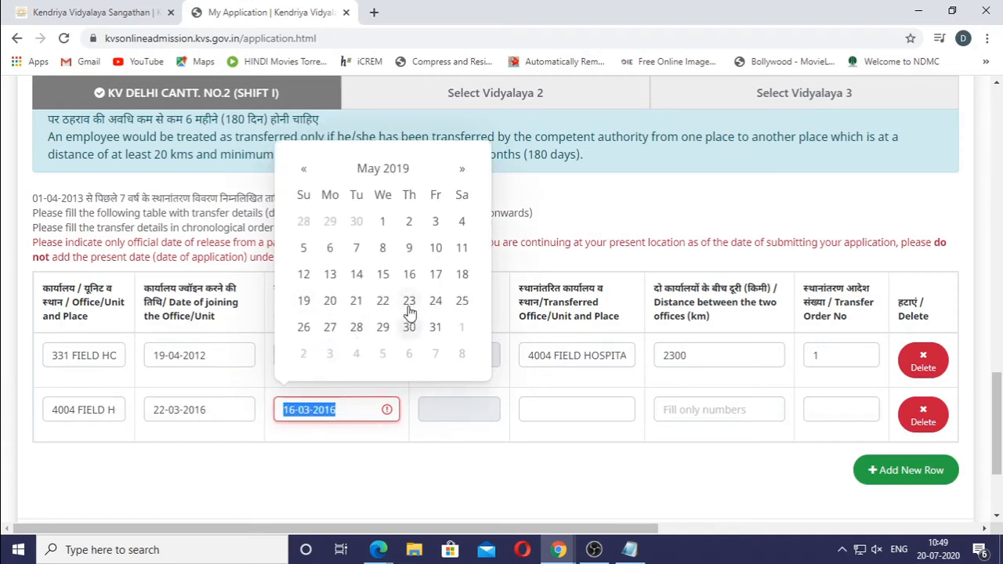
{"action": "left_click", "coordinate": [303, 327]}
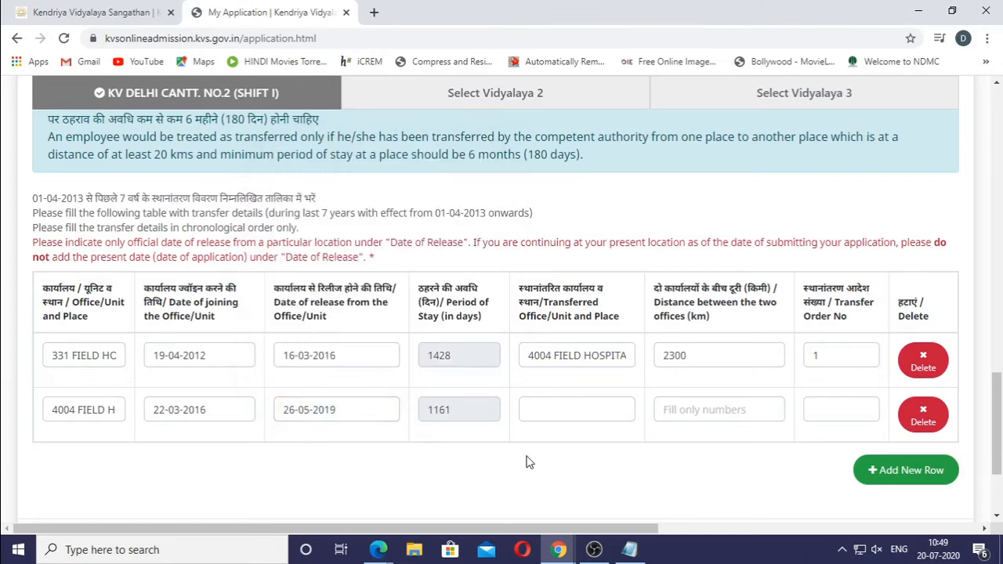
Enter 422 FIELD HOSPITAL DELHI CANTT as the transferred office/unit and place in the second row.
{"action": "left_click", "coordinate": [570, 406]}
{"action": "type", "text": "DELHI"}
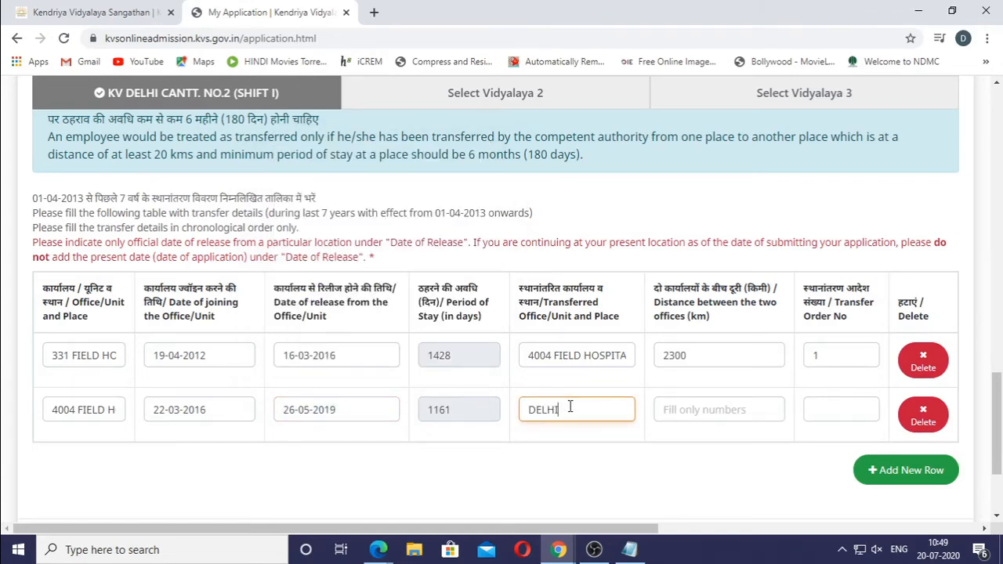
{"action": "type", "text": " 4"}
{"action": "type", "text": "1"}
{"action": "key", "text": "ctrl+a"}
{"action": "type", "text": "422 FELD"}
{"action": "key", "text": "BackSpace"}
{"action": "key", "text": "BackSpace"}
{"action": "key", "text": "BackSpace"}
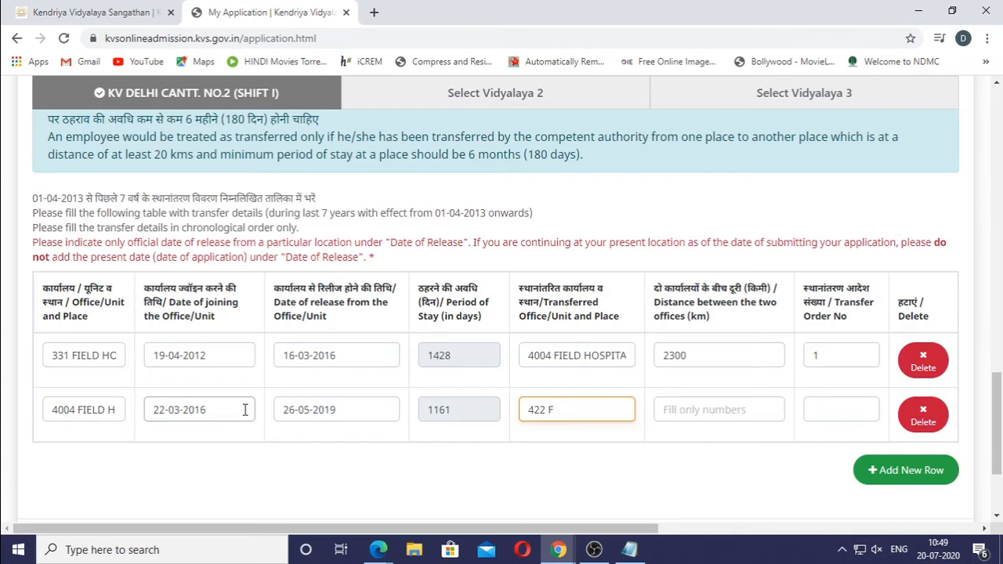
{"action": "type", "text": "IELD HOSPITA"}
{"action": "key", "text": "BackSpace"}
{"action": "key", "text": "BackSpace"}
{"action": "key", "text": "BackSpace"}
{"action": "type", "text": "ITAL"}
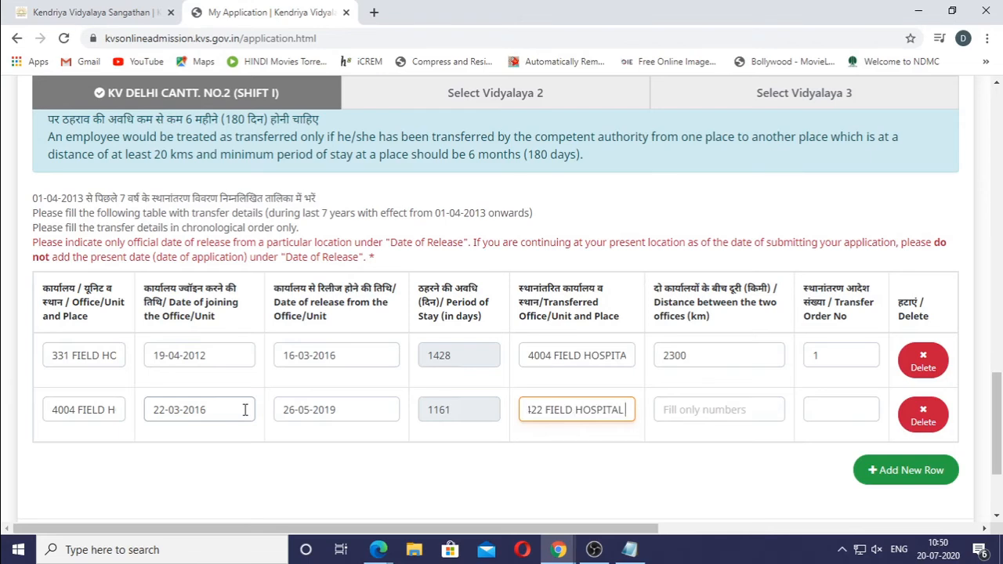
{"action": "type", "text": " DELHI"}
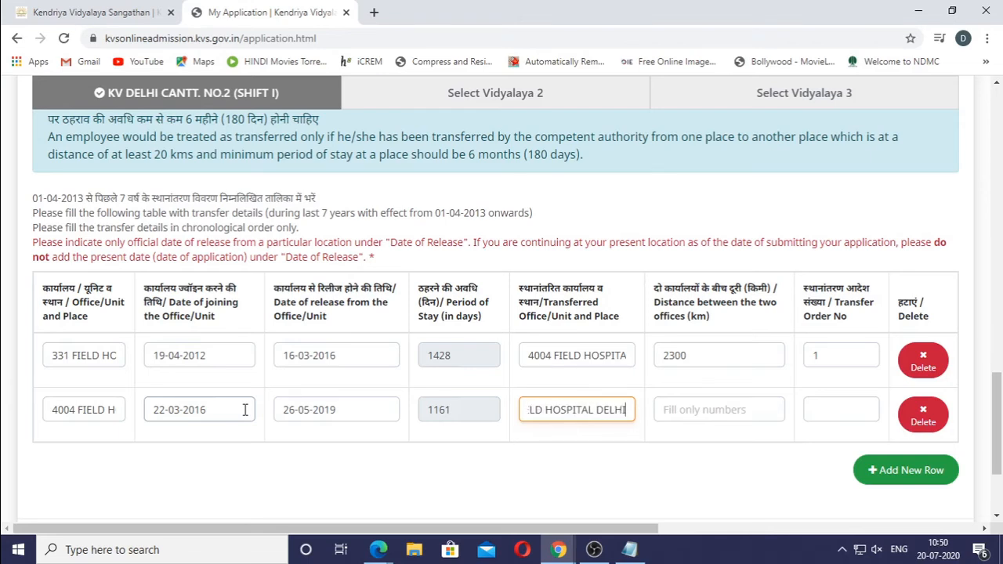
{"action": "type", "text": " CANT"}
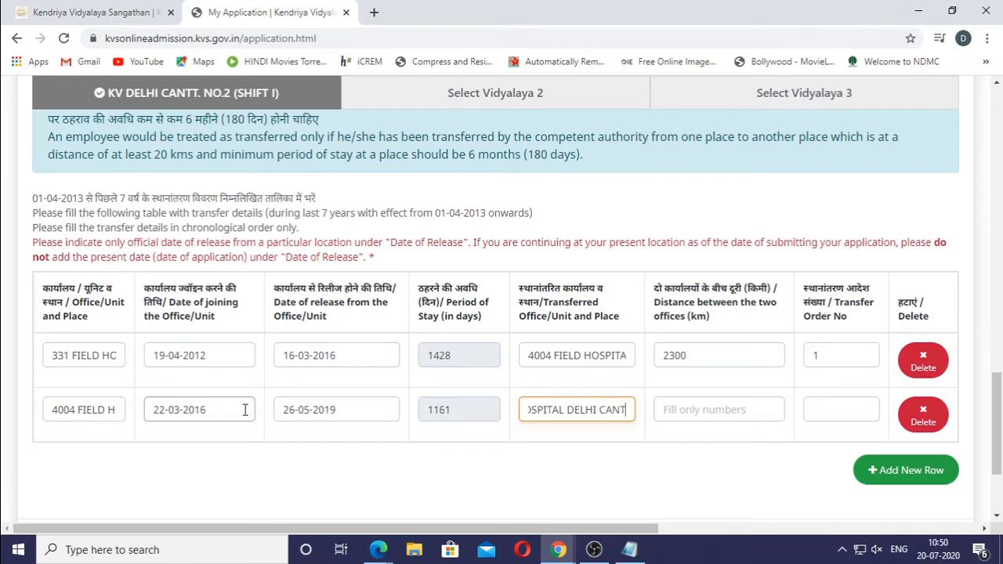
{"action": "type", "text": "T"}
{"action": "key", "text": "Tab"}
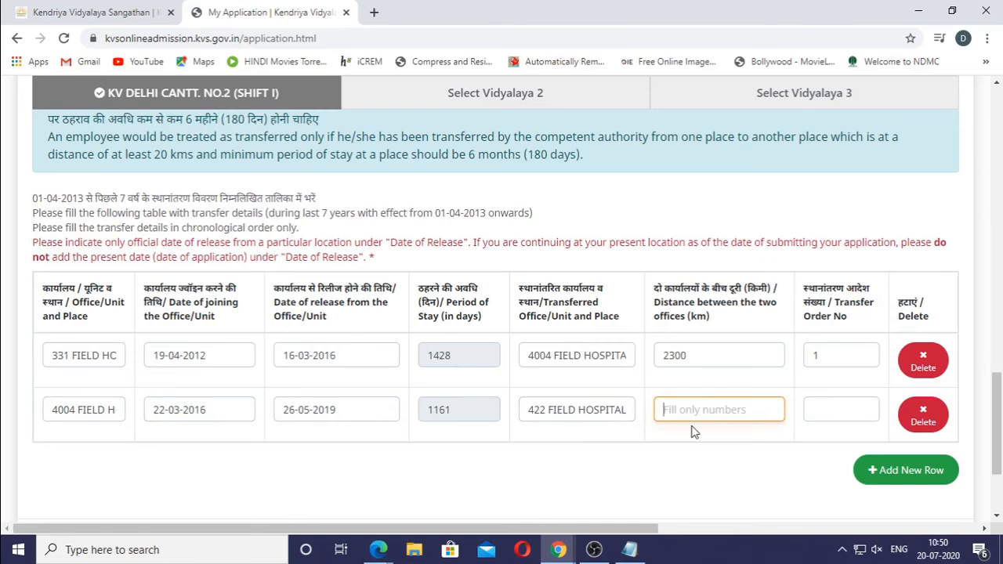
Fill in a distance of 2400 km and the transfer order number in the second transfer row.
{"action": "type", "text": "2400"}
{"action": "key", "text": "Tab"}
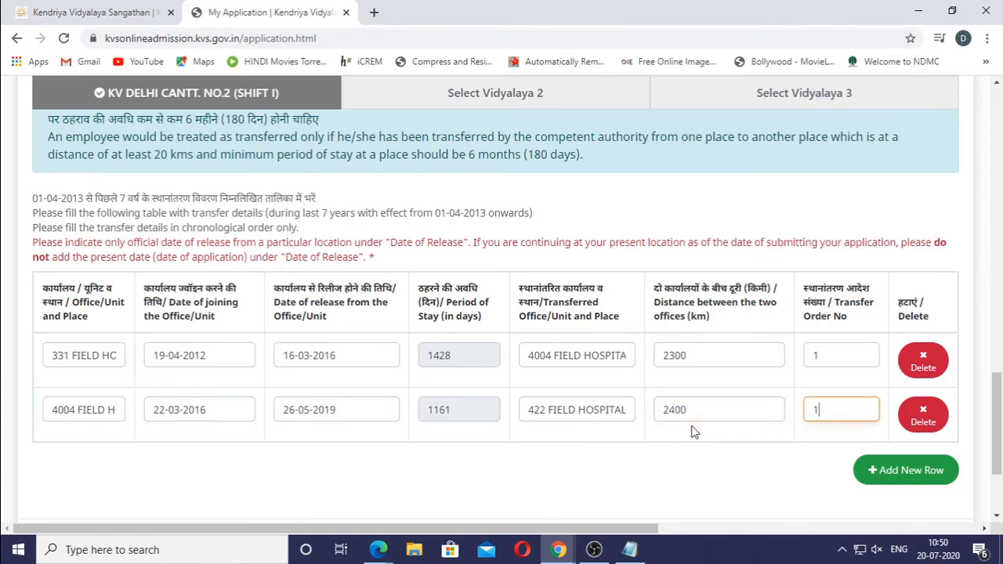
{"action": "key", "text": "Tab"}
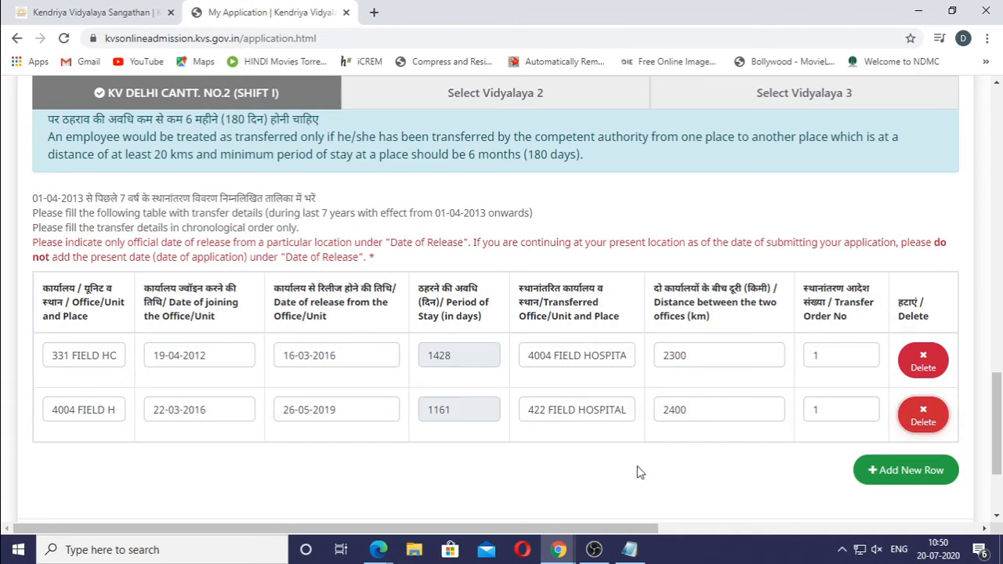
Correct the second row's distance between the two offices to 1800 km and proceed to the Upload Documents stage.
{"action": "double_click", "coordinate": [672, 409]}
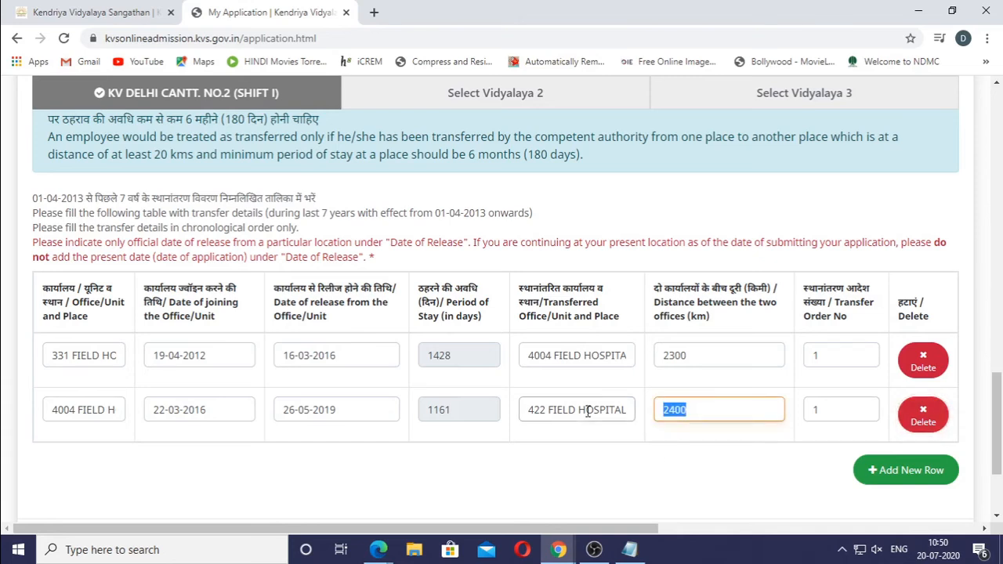
{"action": "type", "text": "1800"}
{"action": "key", "text": "Tab"}
{"action": "left_click", "coordinate": [712, 467]}
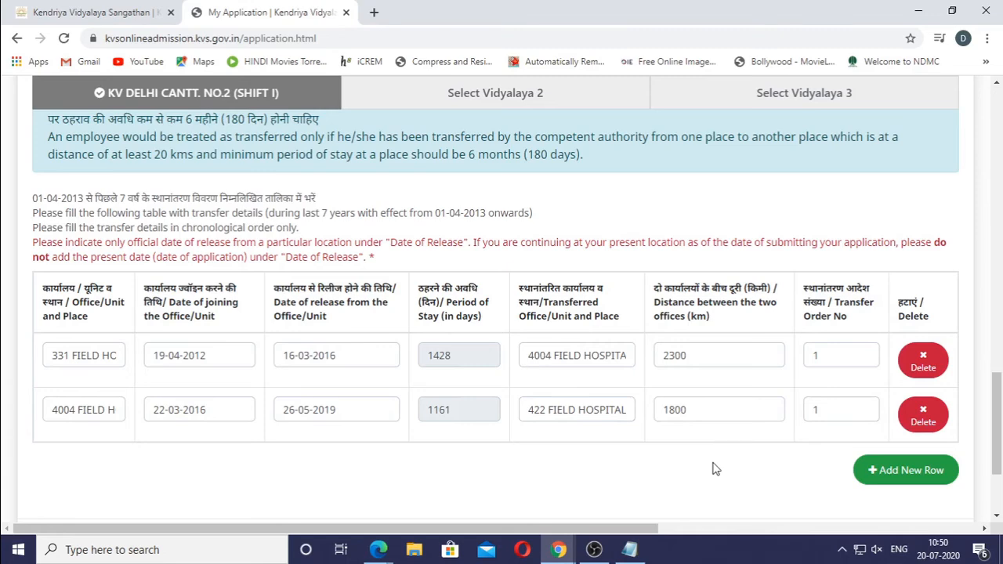
{"action": "scroll", "coordinate": [712, 469], "scroll_direction": "down", "scroll_amount": 2}
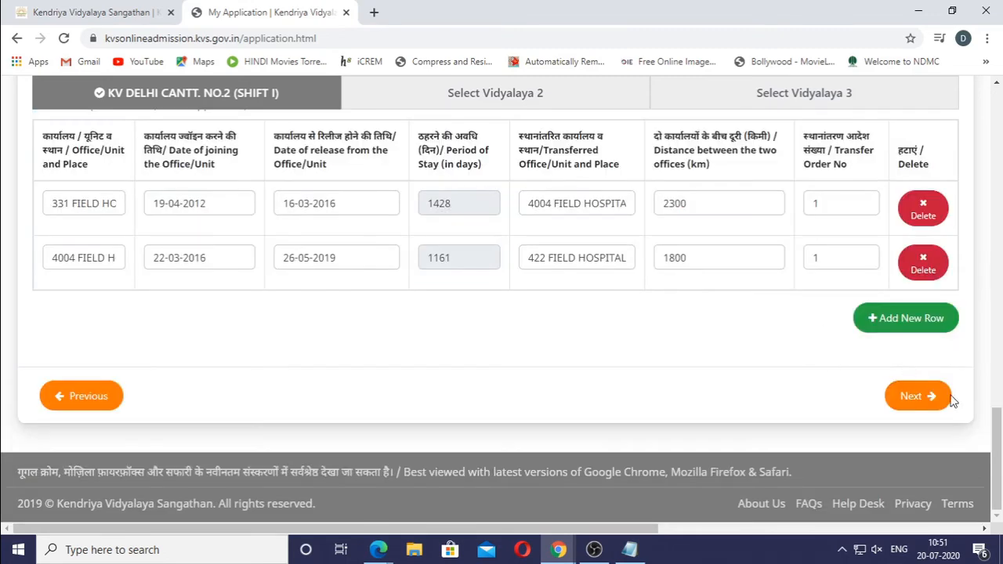
{"action": "left_click", "coordinate": [934, 401]}
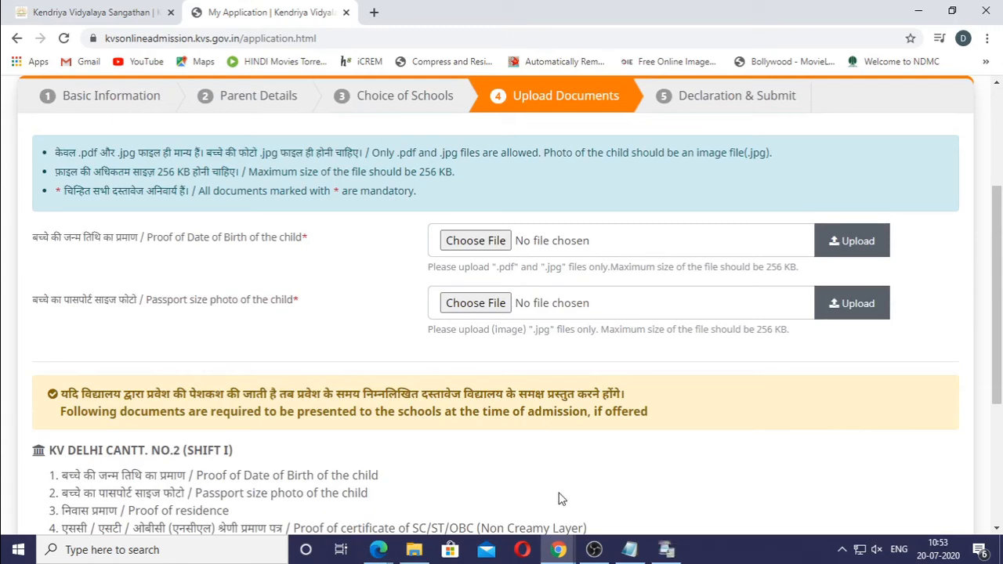
Upload the PDF named after the child from the Documents folder as the proof of date of birth.
{"action": "left_click", "coordinate": [466, 240]}
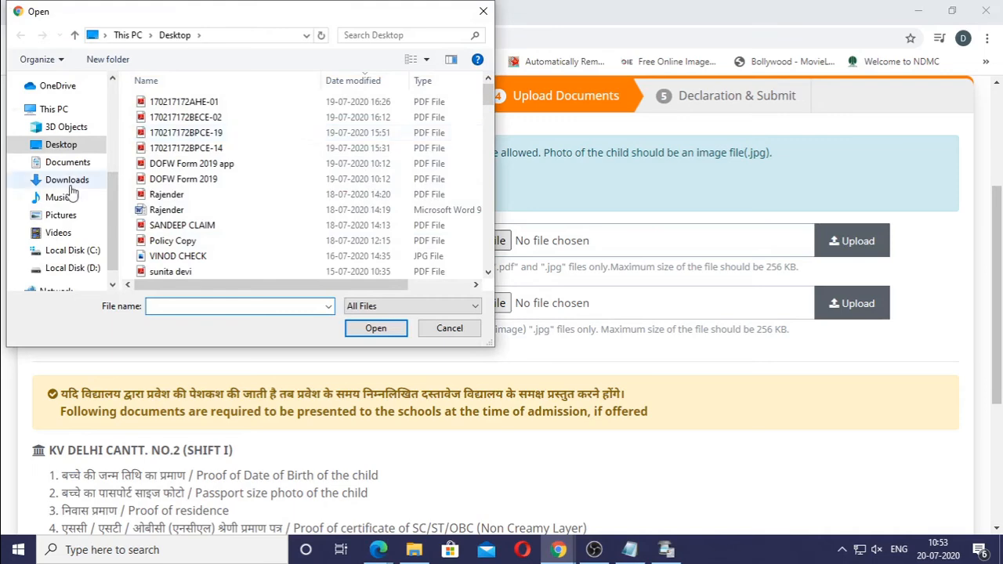
{"action": "left_click", "coordinate": [60, 162]}
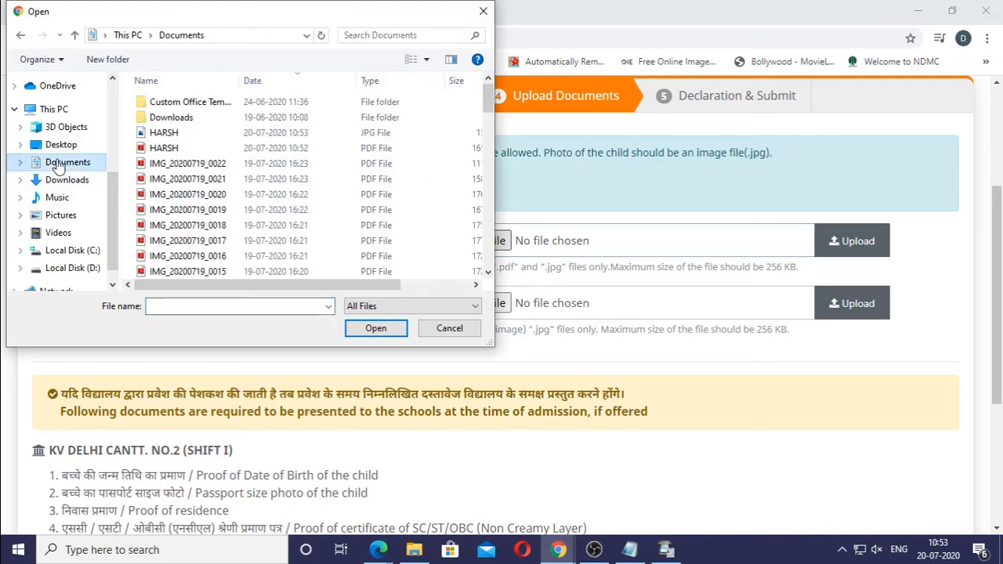
{"action": "double_click", "coordinate": [164, 149]}
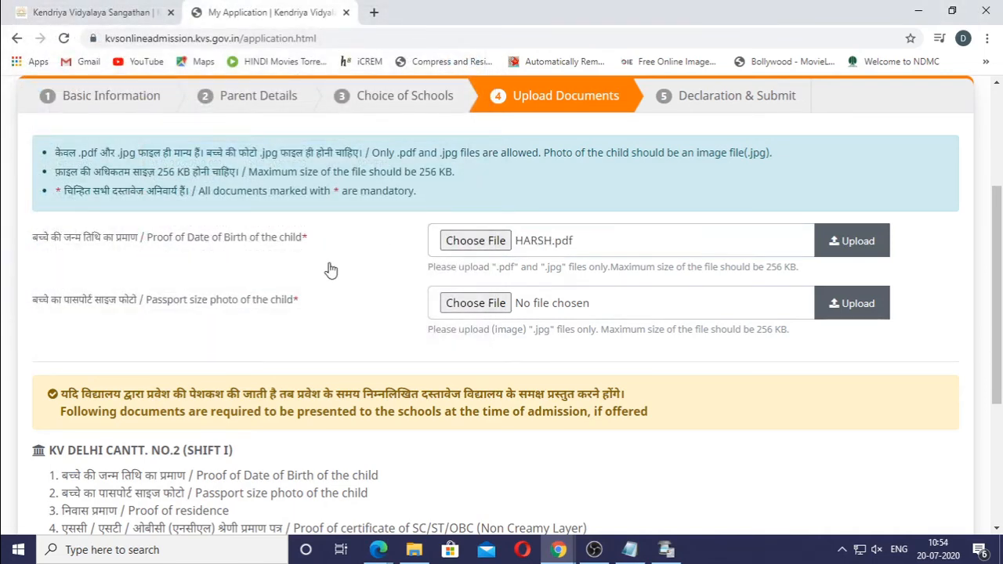
{"action": "left_click", "coordinate": [856, 241]}
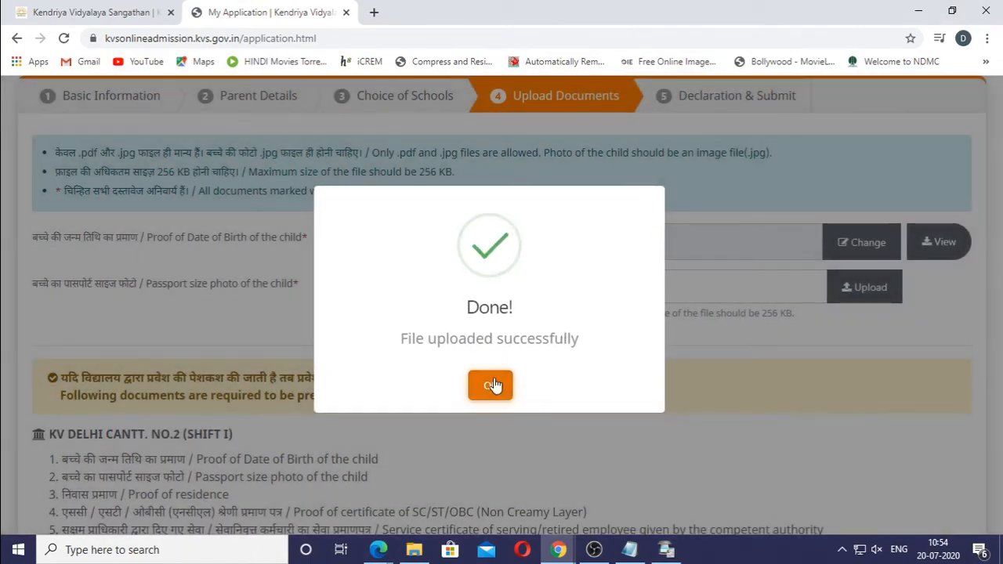
{"action": "left_click", "coordinate": [491, 385]}
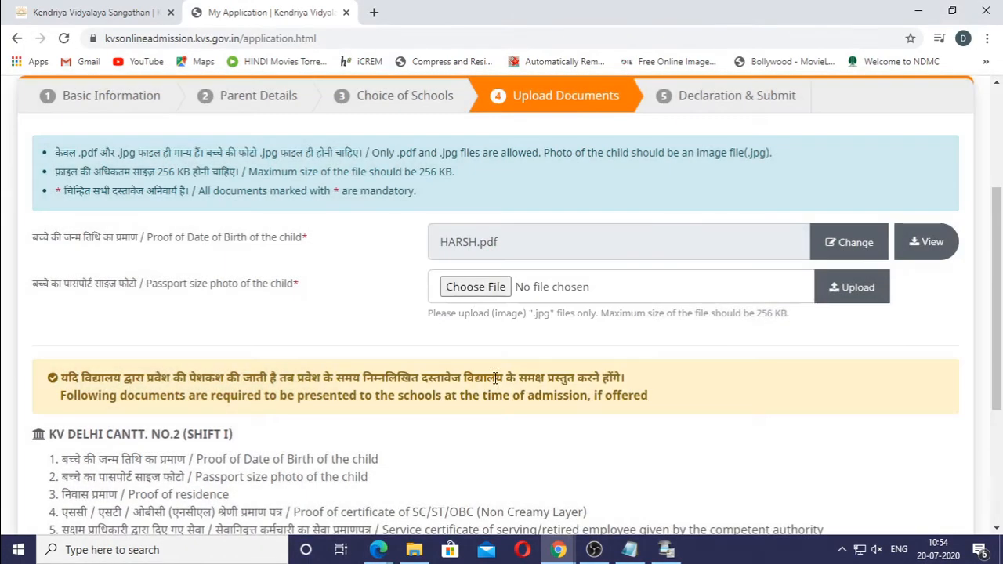
Upload the JPG named after the child from the Documents folder as the passport size photo.
{"action": "left_click", "coordinate": [476, 287]}
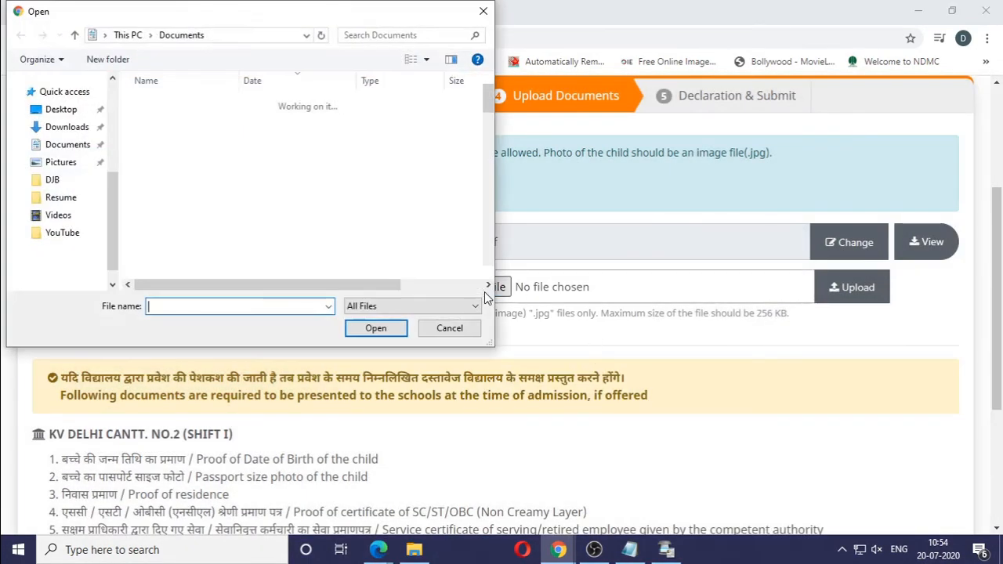
{"action": "double_click", "coordinate": [167, 132]}
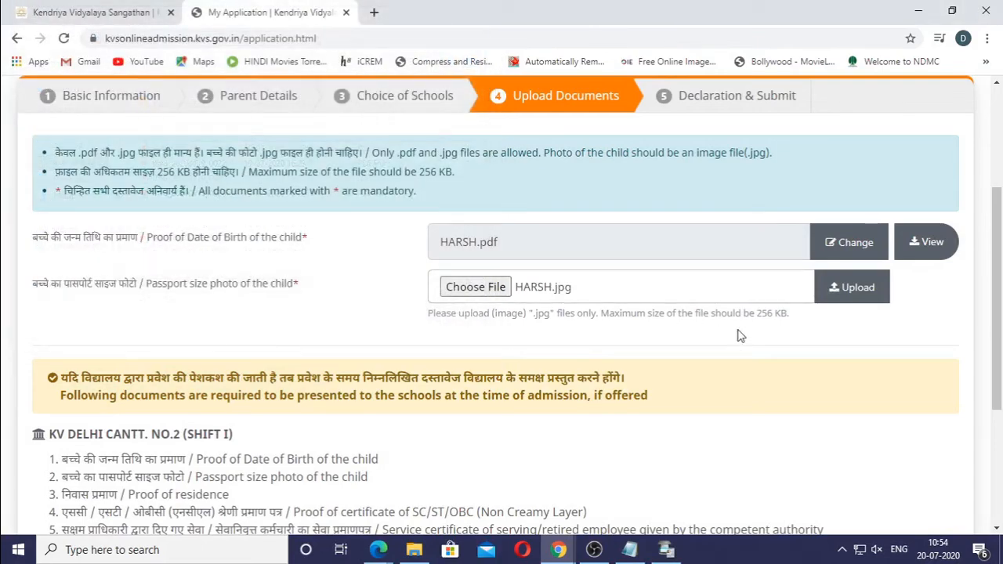
{"action": "left_click", "coordinate": [842, 285]}
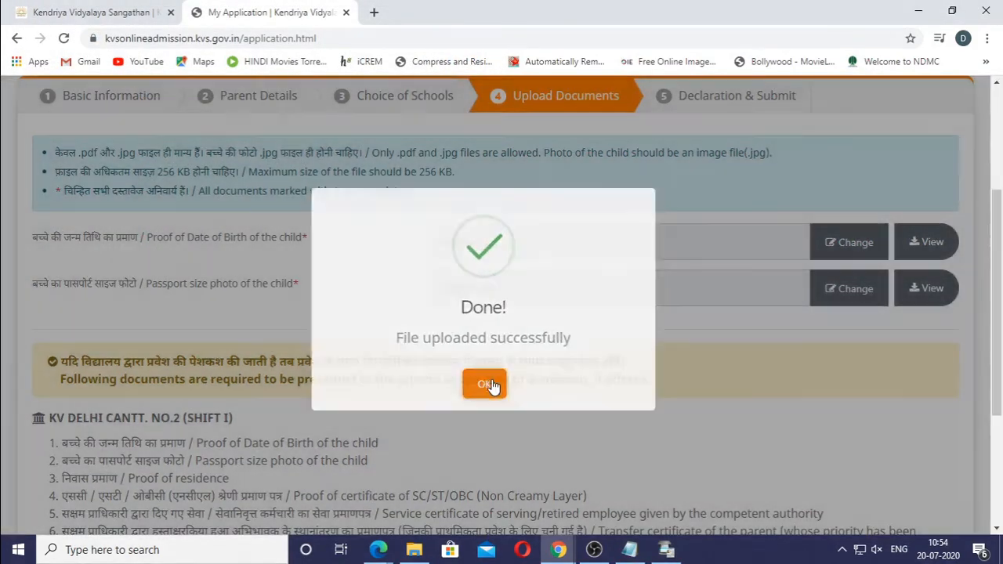
{"action": "left_click", "coordinate": [491, 385]}
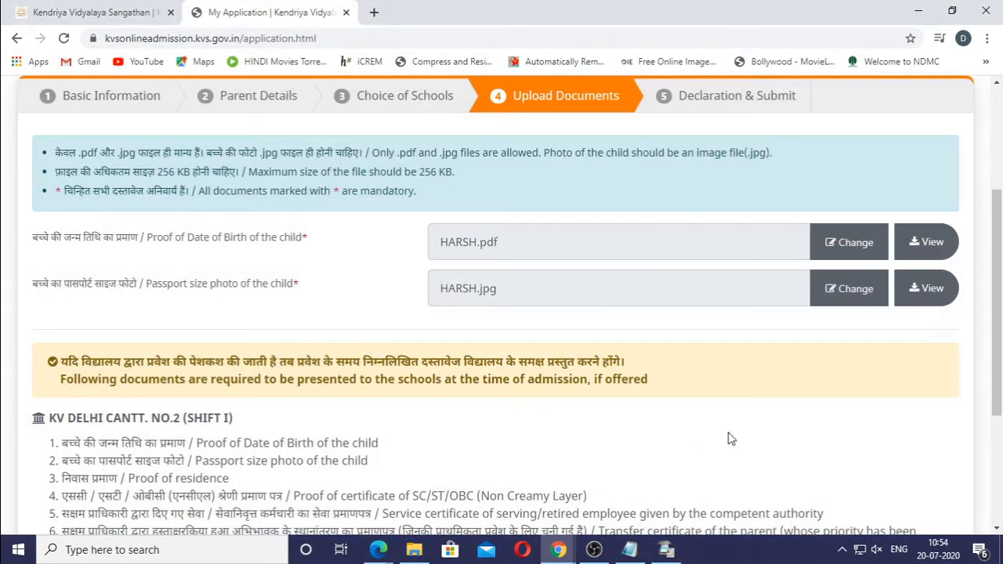
Download the uploaded passport size photo and open photo.jpg to check it.
{"action": "scroll", "coordinate": [1001, 330], "scroll_direction": "down", "scroll_amount": 1}
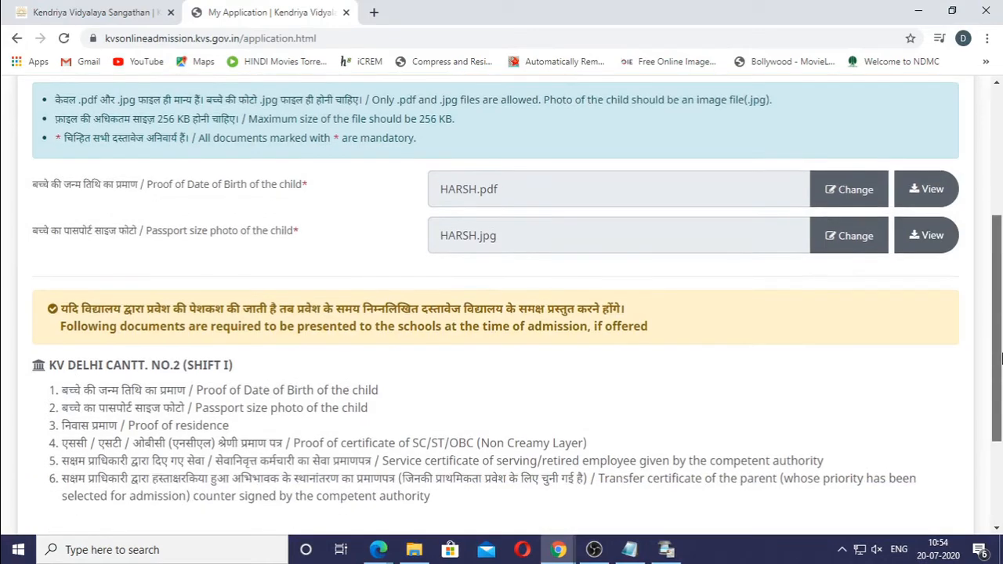
{"action": "left_click", "coordinate": [931, 241]}
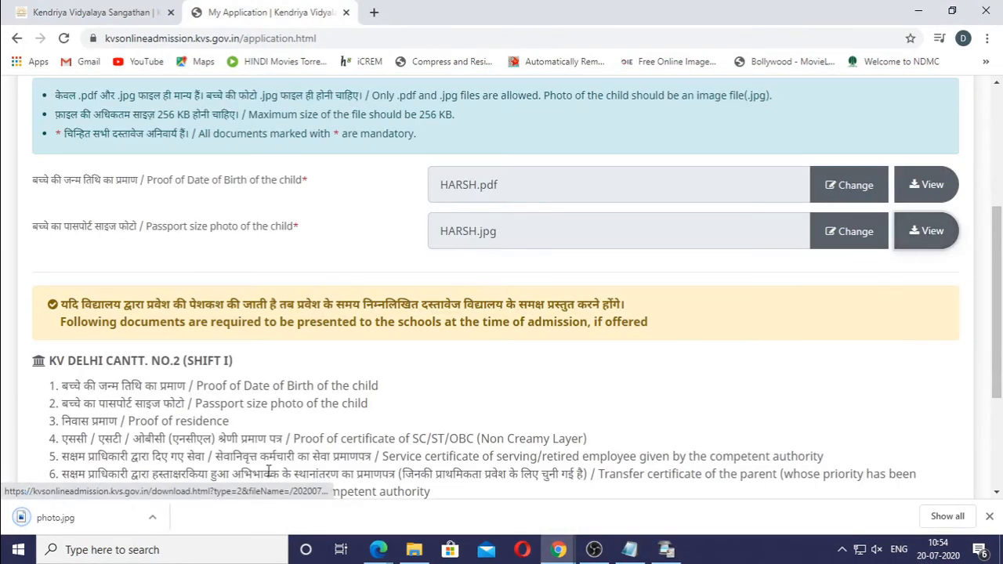
{"action": "left_click", "coordinate": [49, 517]}
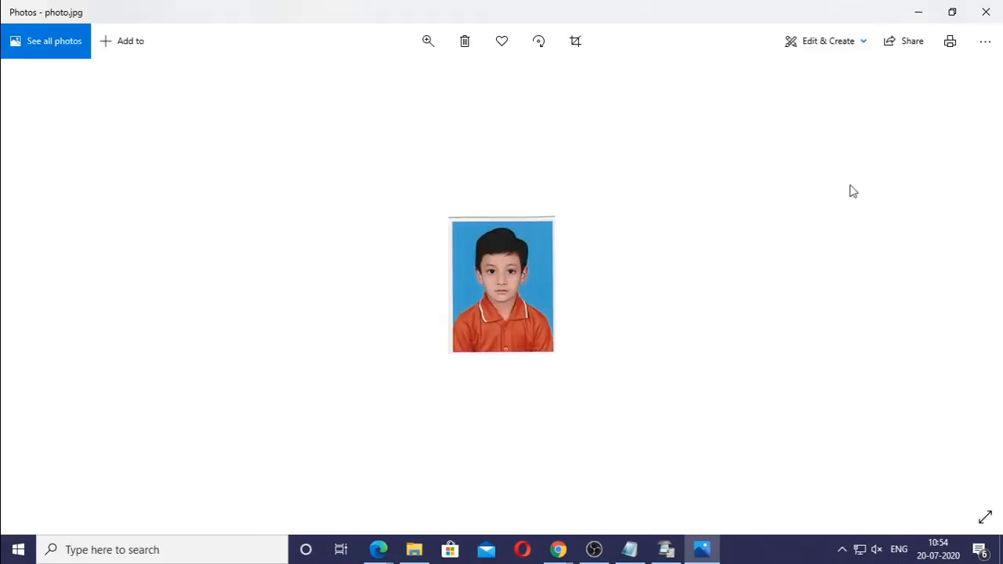
Close the photo, review the documents required at admission for the chosen schools, and proceed to the terms and conditions.
{"action": "left_click", "coordinate": [986, 11]}
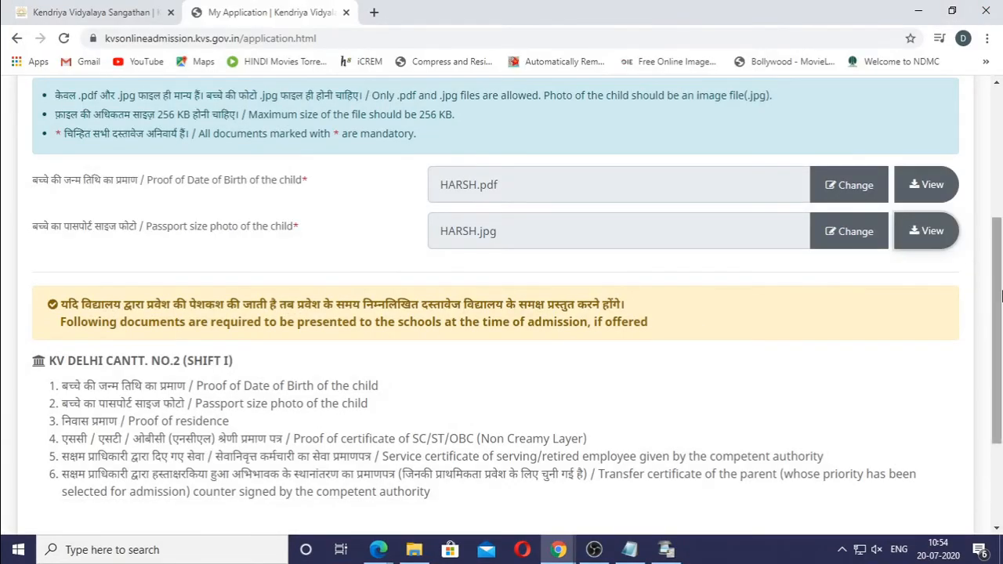
{"action": "left_click_drag", "start_coordinate": [999, 293], "coordinate": [1002, 348]}
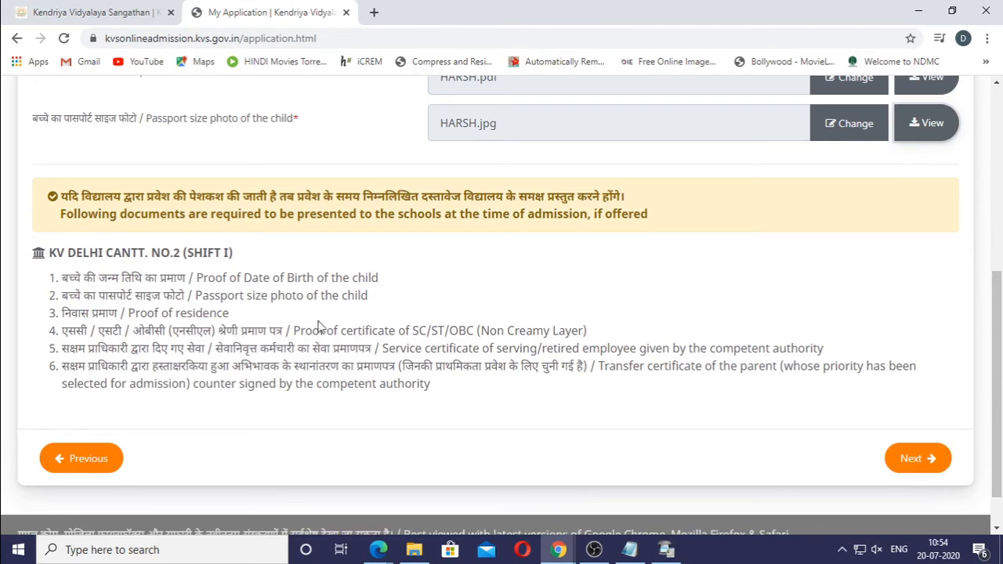
{"action": "left_click_drag", "start_coordinate": [223, 276], "coordinate": [421, 286]}
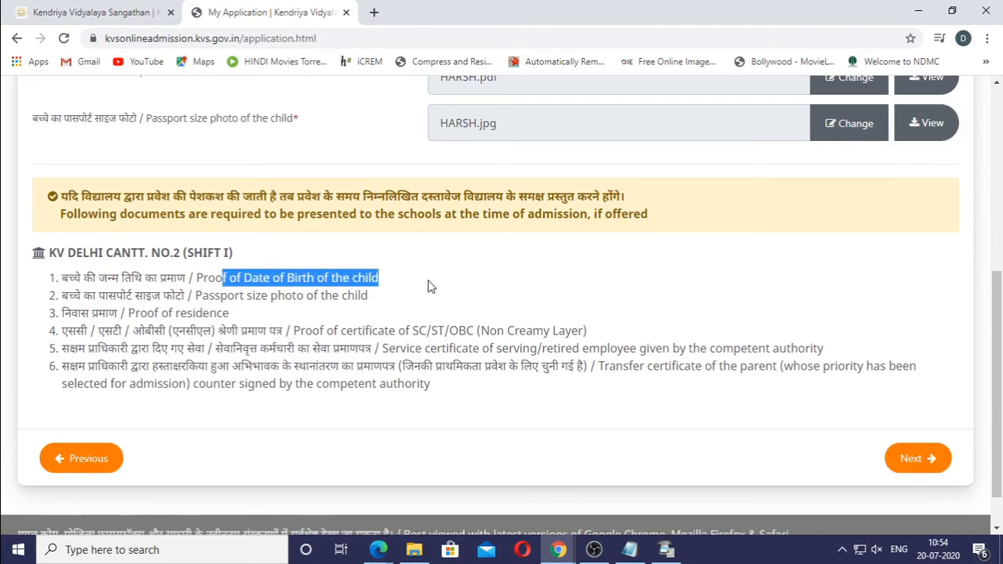
{"action": "left_click", "coordinate": [430, 287]}
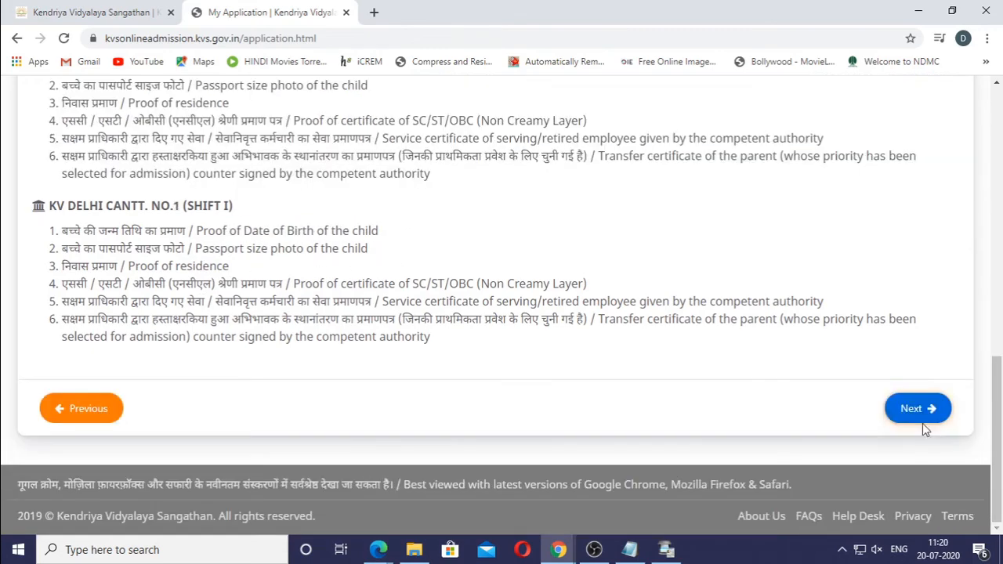
{"action": "left_click", "coordinate": [919, 415]}
Agree to the terms and conditions, and save and preview the application before returning to the form.
{"action": "left_click_drag", "start_coordinate": [1001, 337], "coordinate": [1001, 440]}
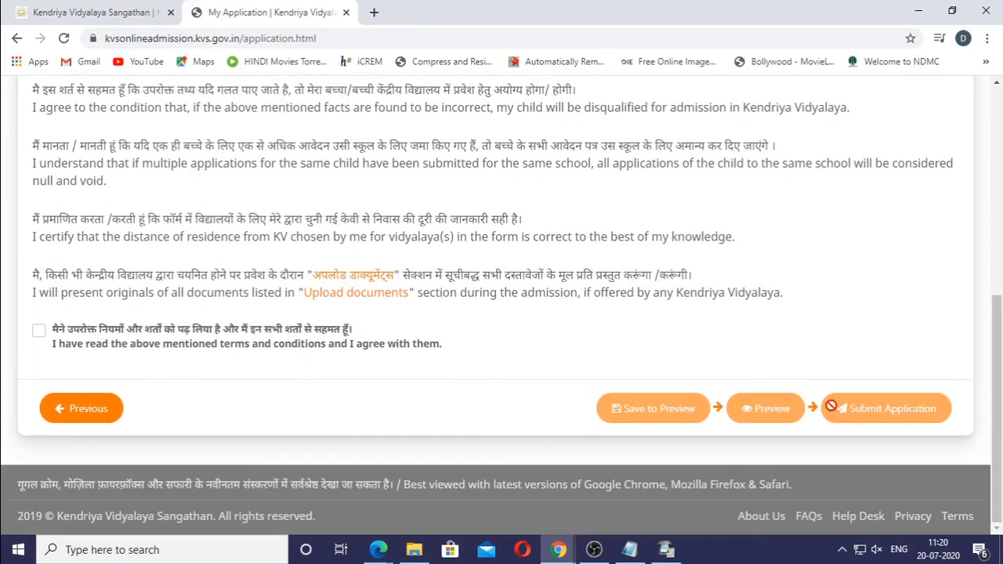
{"action": "left_click", "coordinate": [38, 330]}
{"action": "left_click", "coordinate": [652, 408]}
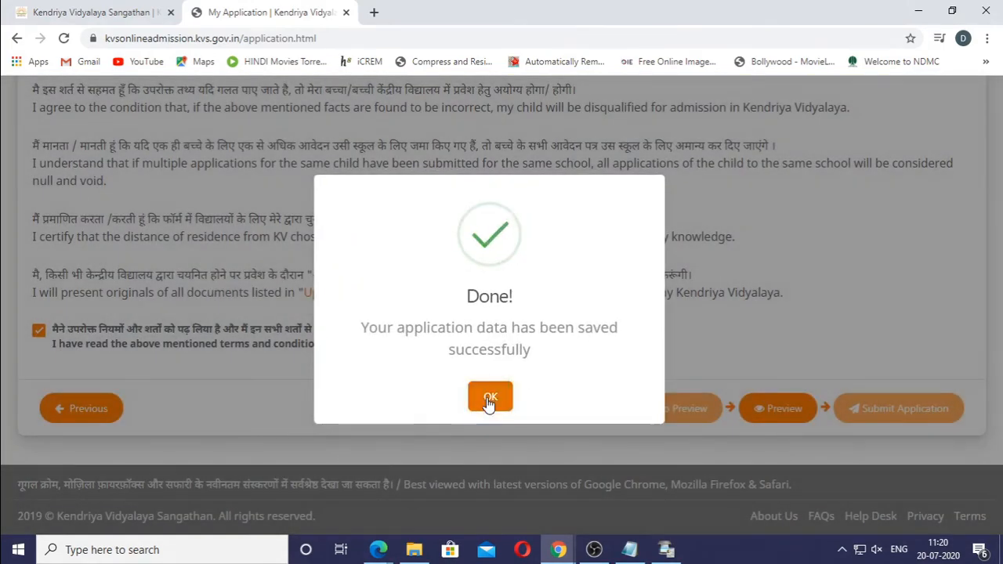
{"action": "left_click", "coordinate": [490, 399]}
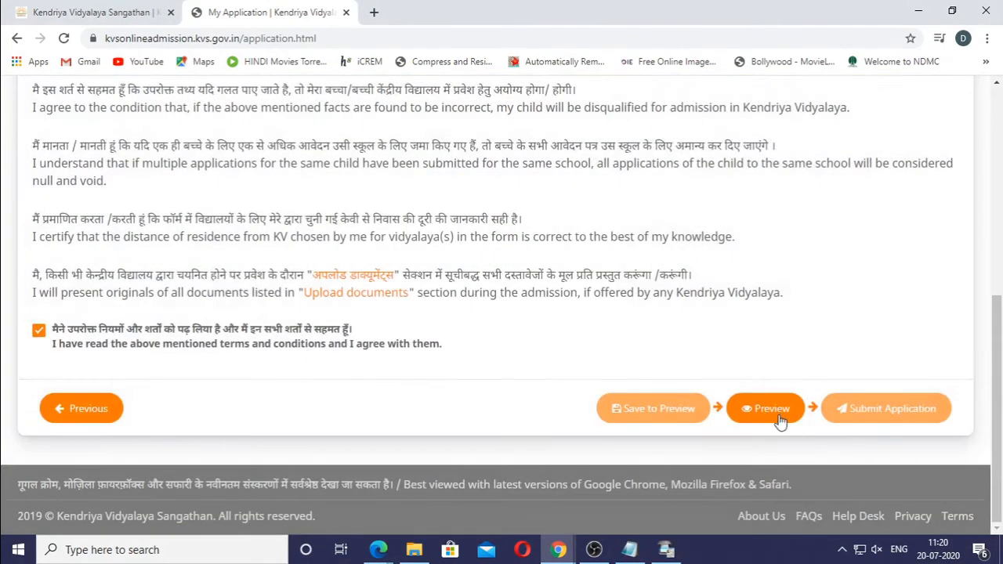
{"action": "left_click", "coordinate": [779, 410]}
{"action": "left_click", "coordinate": [309, 24]}
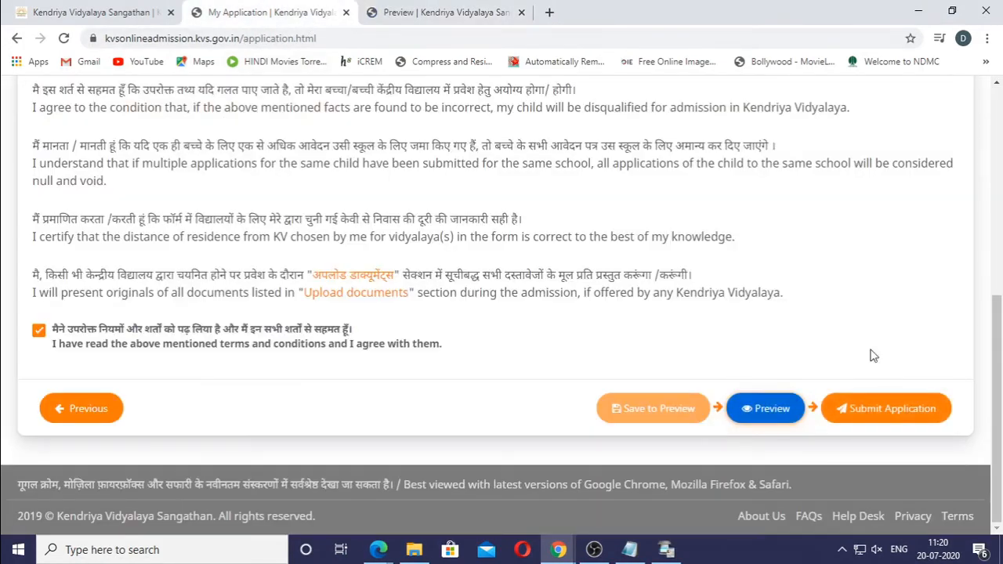
Submit the application and verify the submission with the one-time password sent to the registered mobile number.
{"action": "left_click", "coordinate": [911, 407]}
{"action": "left_click", "coordinate": [538, 464]}
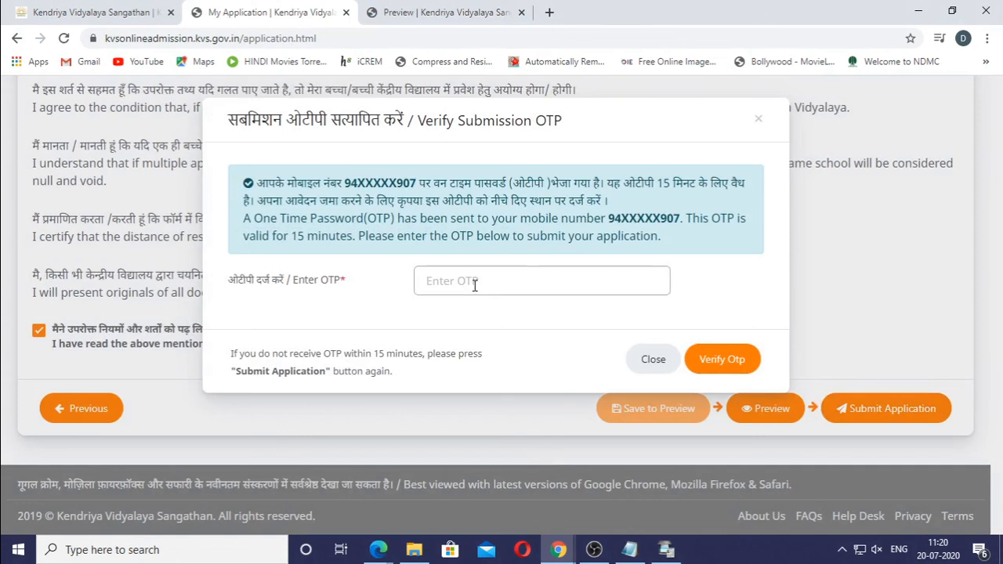
{"action": "left_click", "coordinate": [474, 285]}
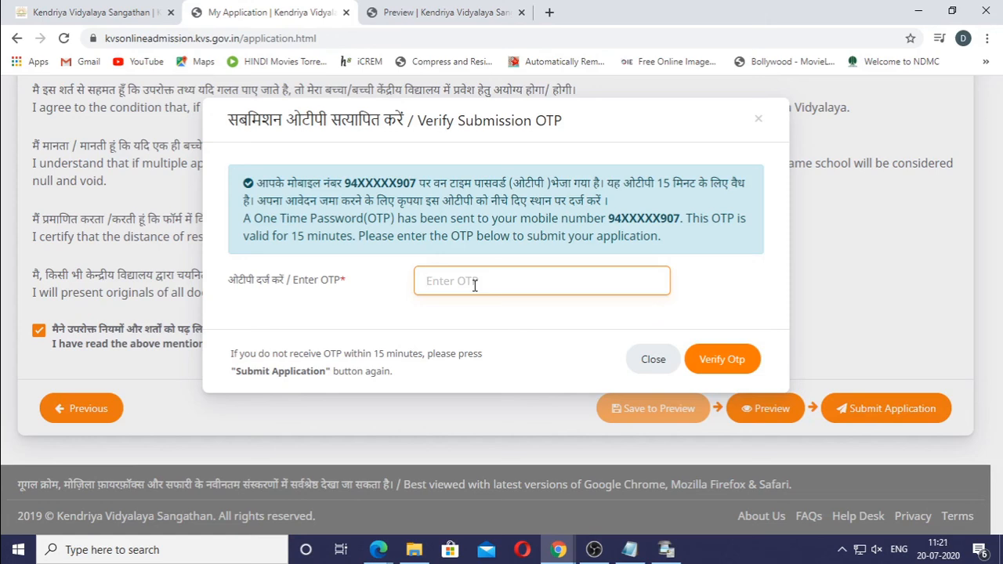
{"action": "left_click", "coordinate": [713, 360]}
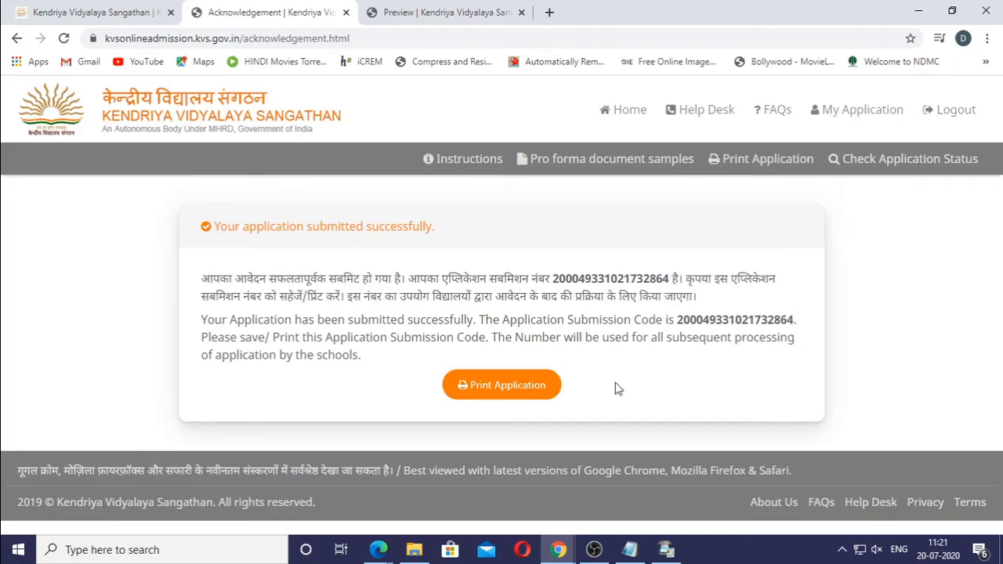
Open the submitted application's printable version and bring up its print preview.
{"action": "left_click", "coordinate": [513, 385]}
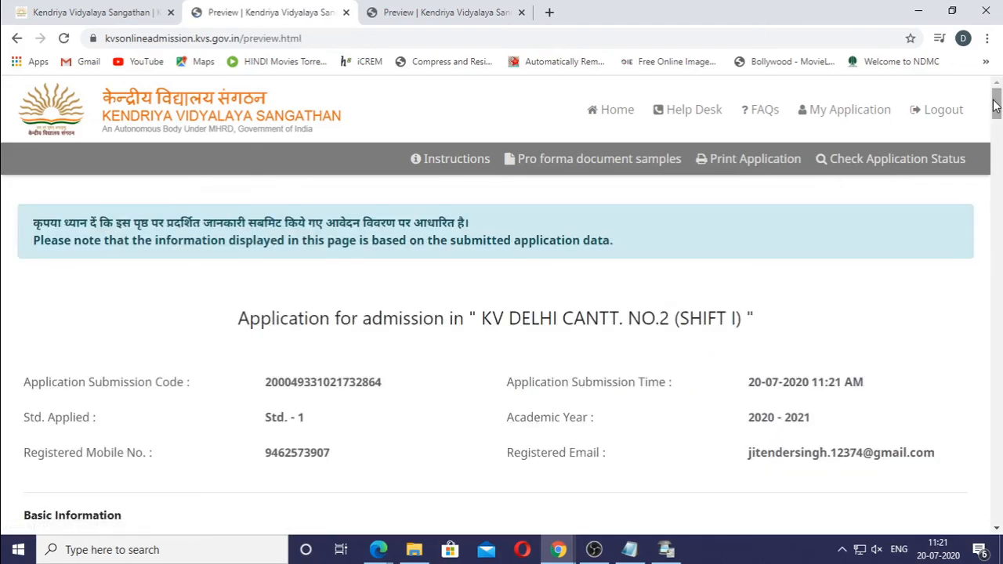
{"action": "left_click_drag", "start_coordinate": [995, 106], "coordinate": [996, 513]}
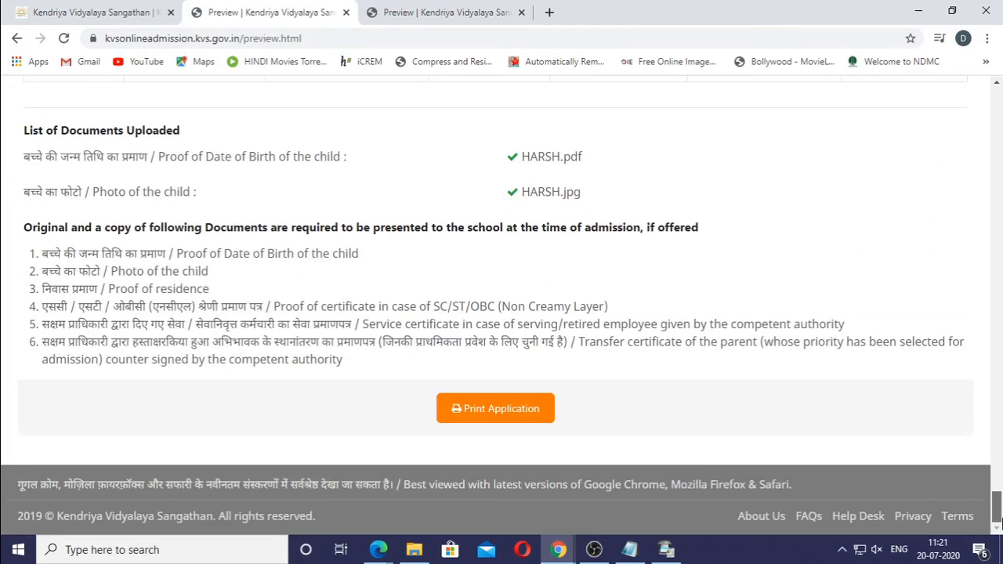
{"action": "left_click", "coordinate": [510, 407]}
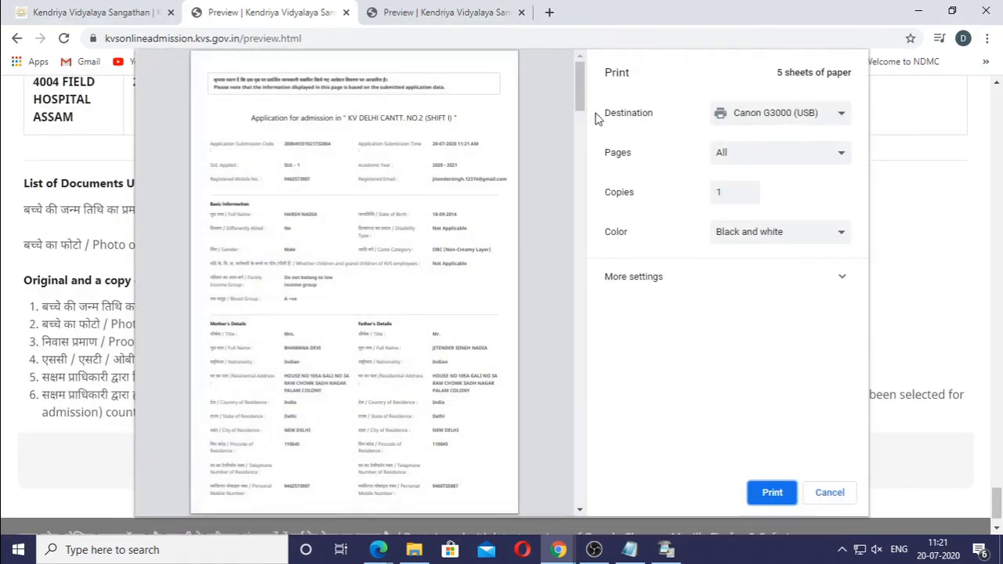
{"action": "scroll", "coordinate": [582, 114], "scroll_direction": "down", "scroll_amount": 10}
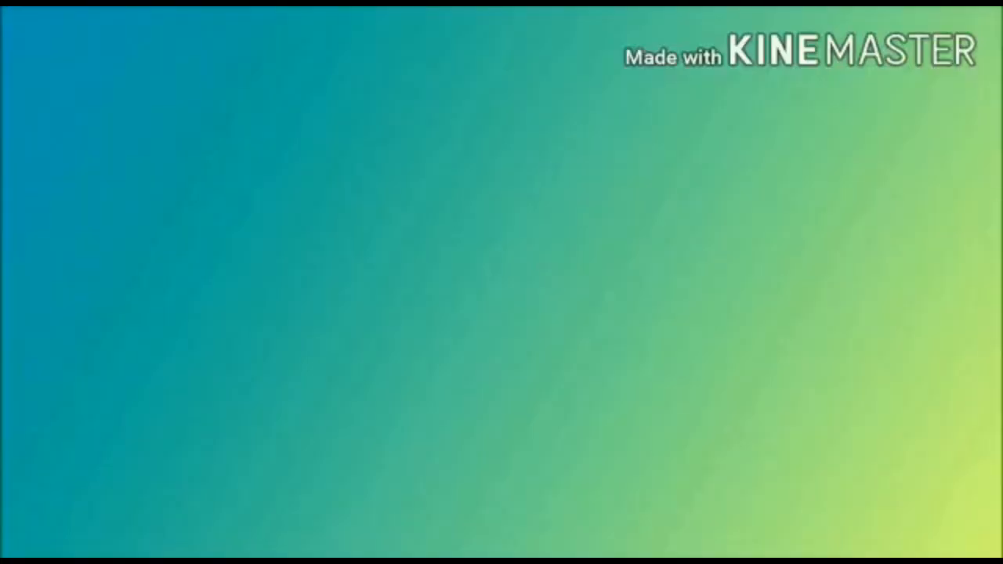